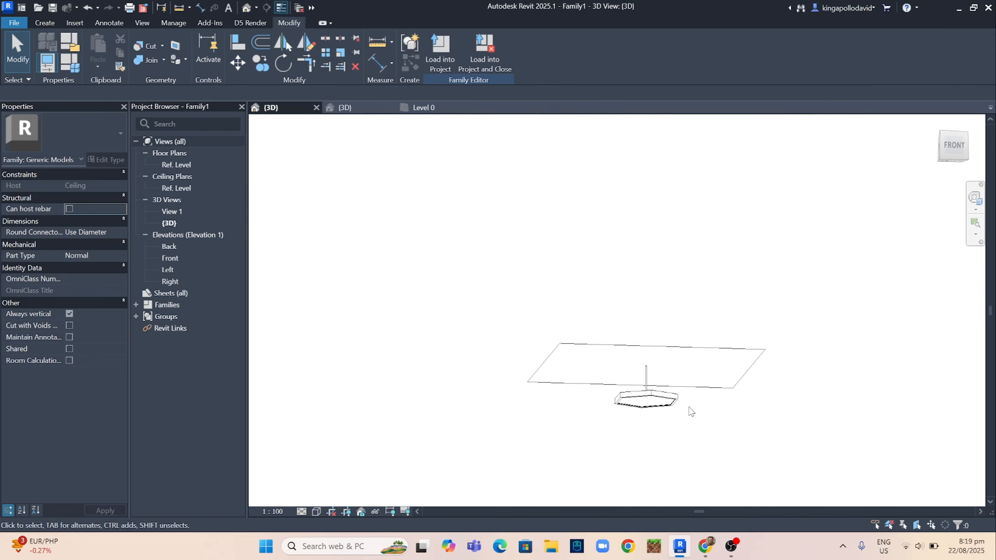
Switch to the interior training project's 3D view and look over the building model
{"action": "left_click", "coordinate": [355, 108]}
{"action": "left_click", "coordinate": [571, 319]}
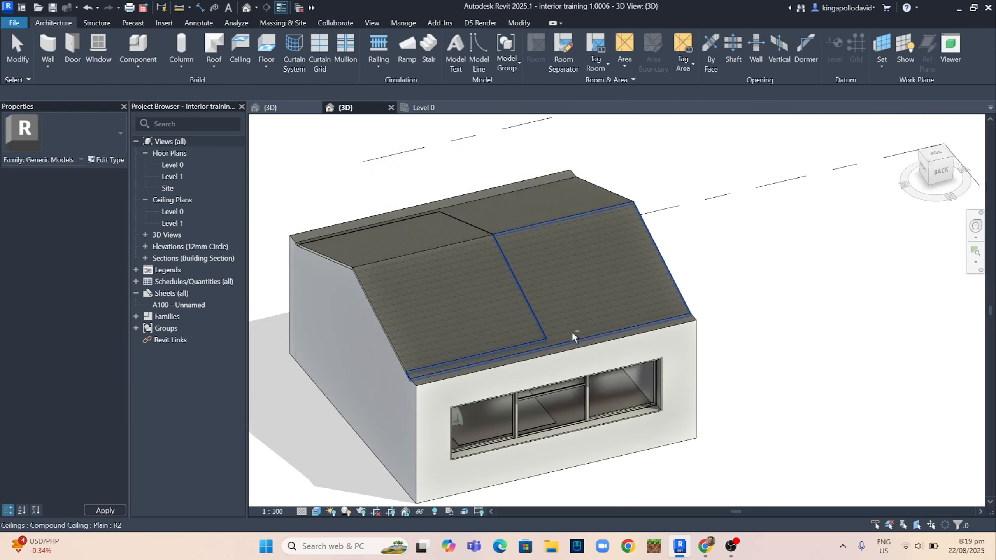
{"action": "middle_click_drag", "start_coordinate": [574, 334], "coordinate": [525, 283], "text": "shift"}
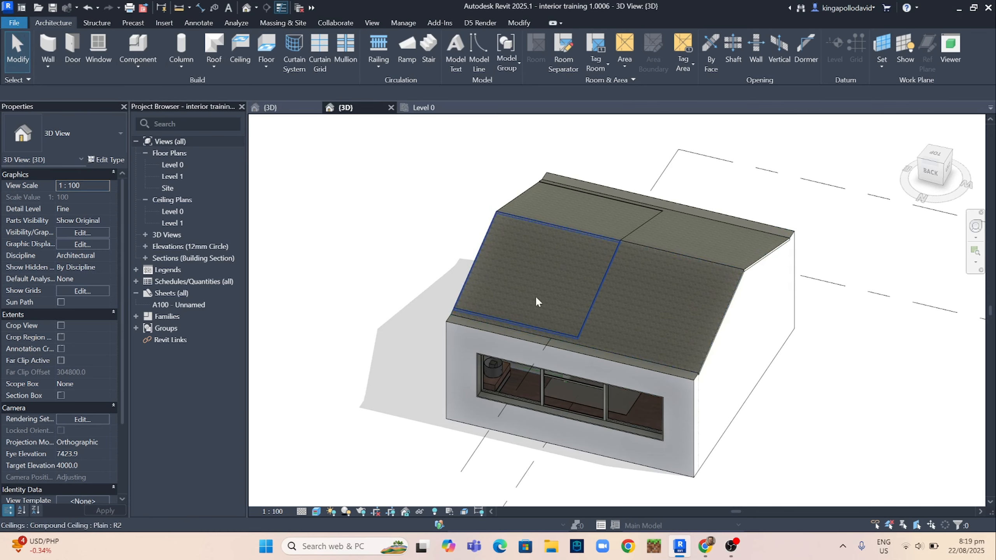
{"action": "middle_click_drag", "start_coordinate": [535, 295], "coordinate": [435, 249]}
Start a new family and open the English family template folder
{"action": "left_click", "coordinate": [23, 24]}
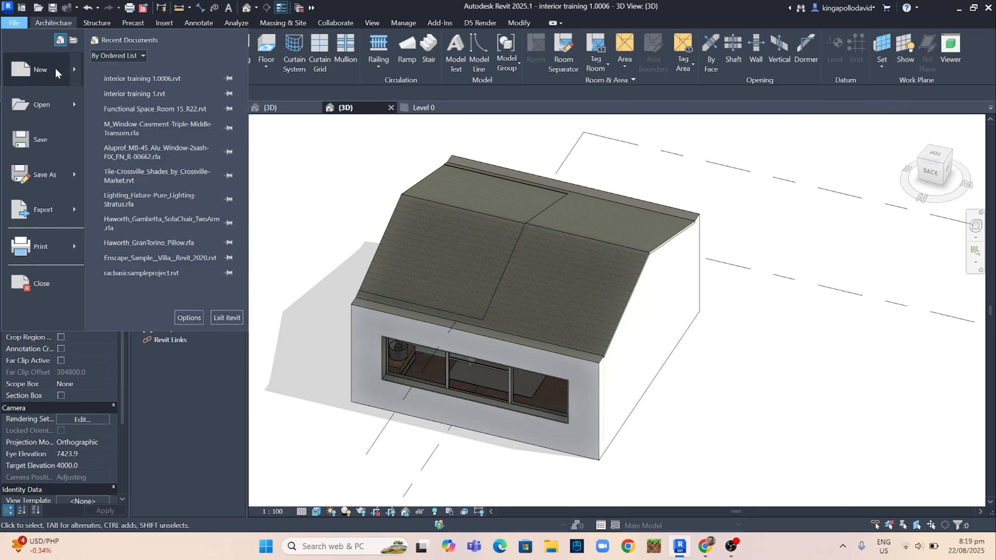
{"action": "mouse_move", "coordinate": [54, 67]}
{"action": "left_click", "coordinate": [160, 108]}
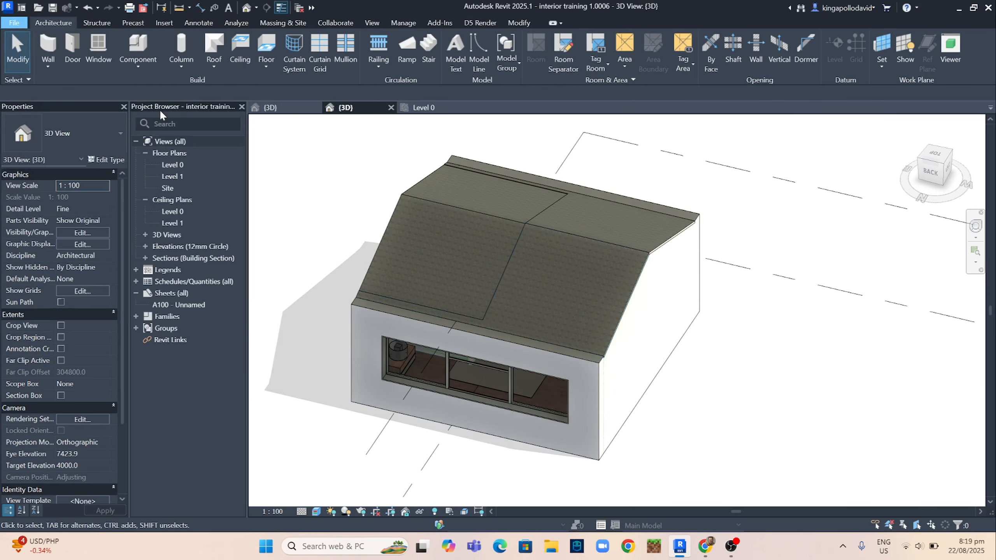
{"action": "left_click", "coordinate": [460, 200]}
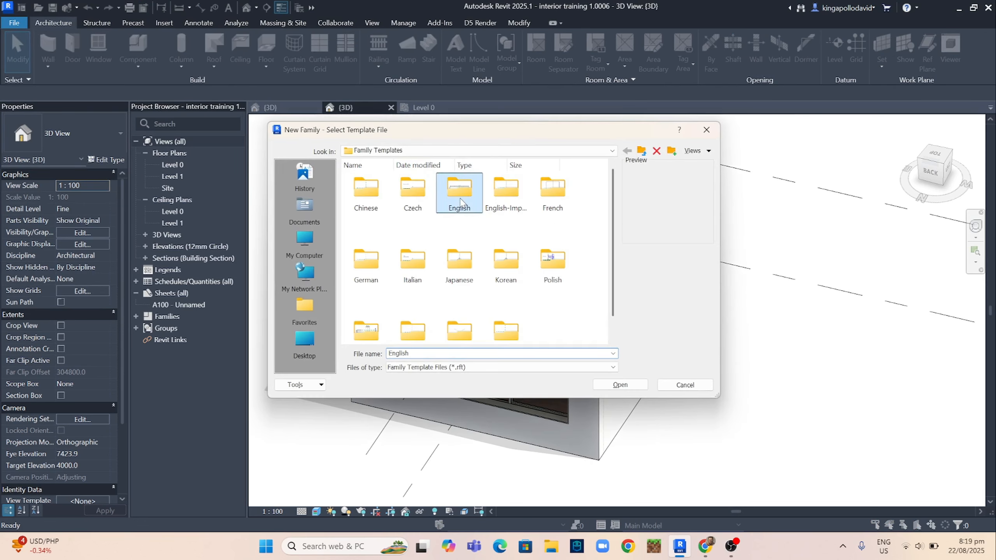
{"action": "double_click", "coordinate": [459, 201]}
Create the family from the Metric Generic Model ceiling based template
{"action": "scroll", "coordinate": [487, 243], "scroll_direction": "down", "scroll_amount": 1}
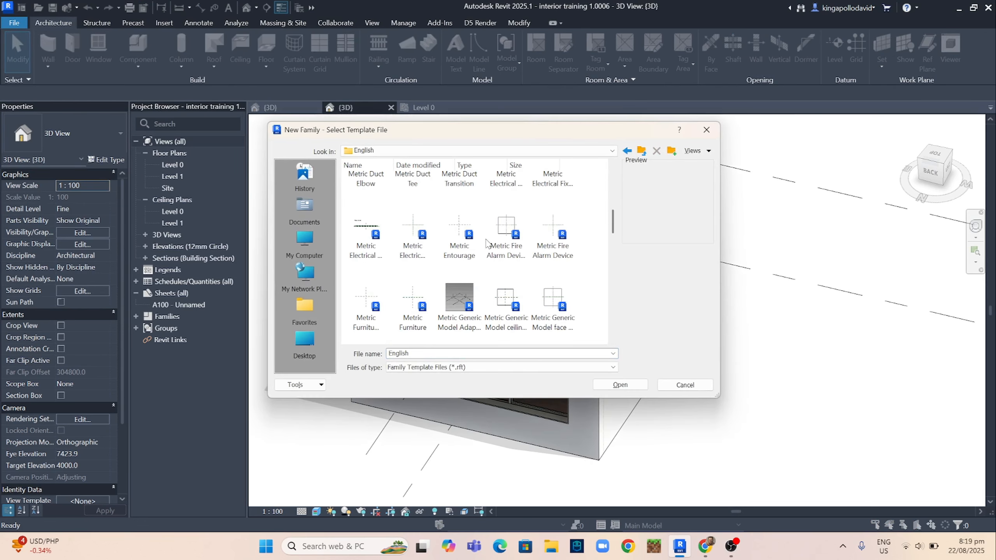
{"action": "scroll", "coordinate": [487, 243], "scroll_direction": "down", "scroll_amount": 1}
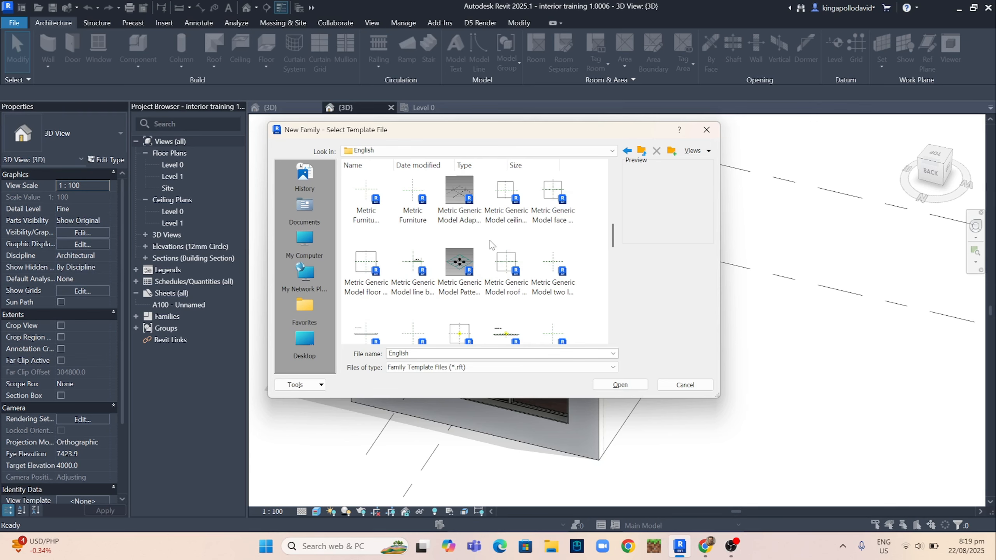
{"action": "scroll", "coordinate": [492, 245], "scroll_direction": "down", "scroll_amount": 1}
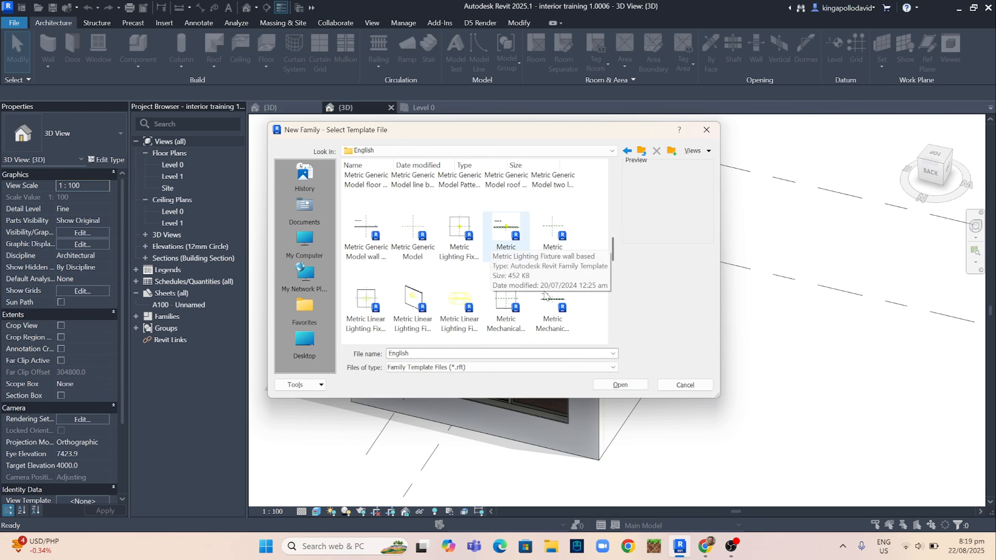
{"action": "scroll", "coordinate": [553, 313], "scroll_direction": "down", "scroll_amount": 1}
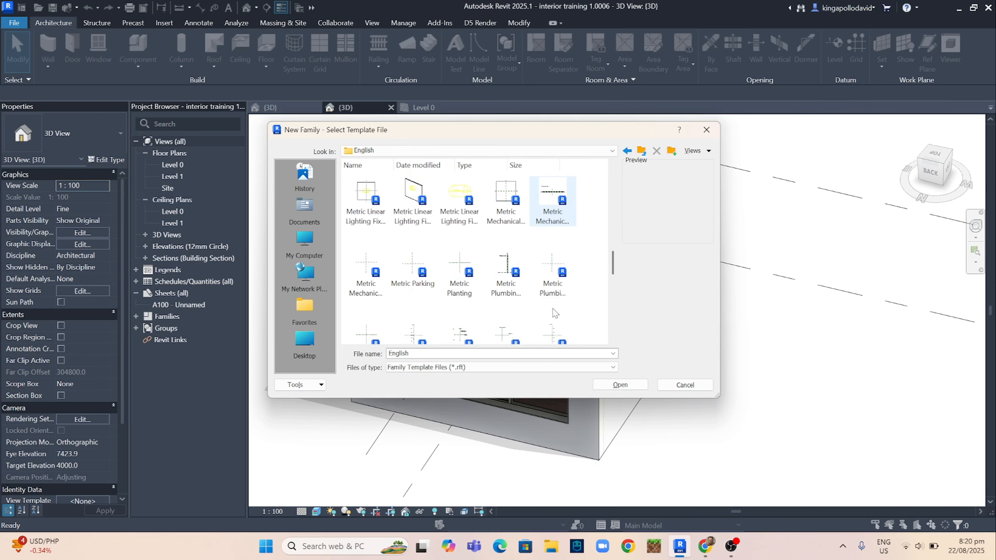
{"action": "scroll", "coordinate": [536, 307], "scroll_direction": "up", "scroll_amount": 2}
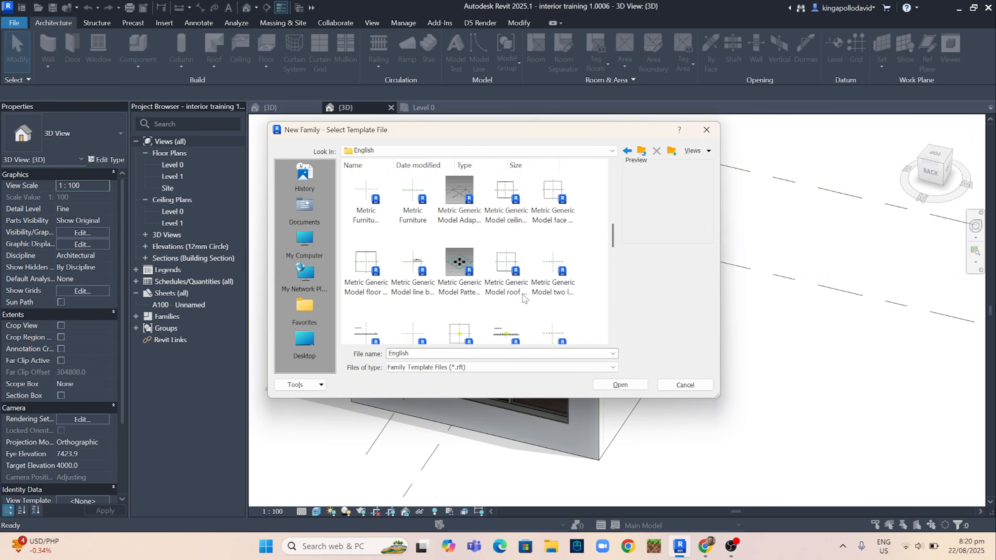
{"action": "left_click", "coordinate": [506, 196]}
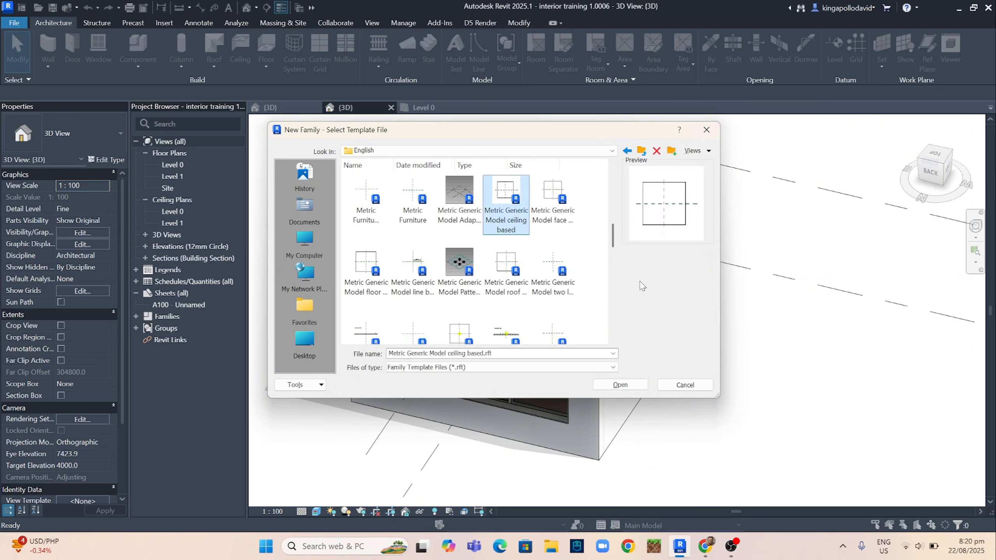
{"action": "left_click", "coordinate": [621, 384]}
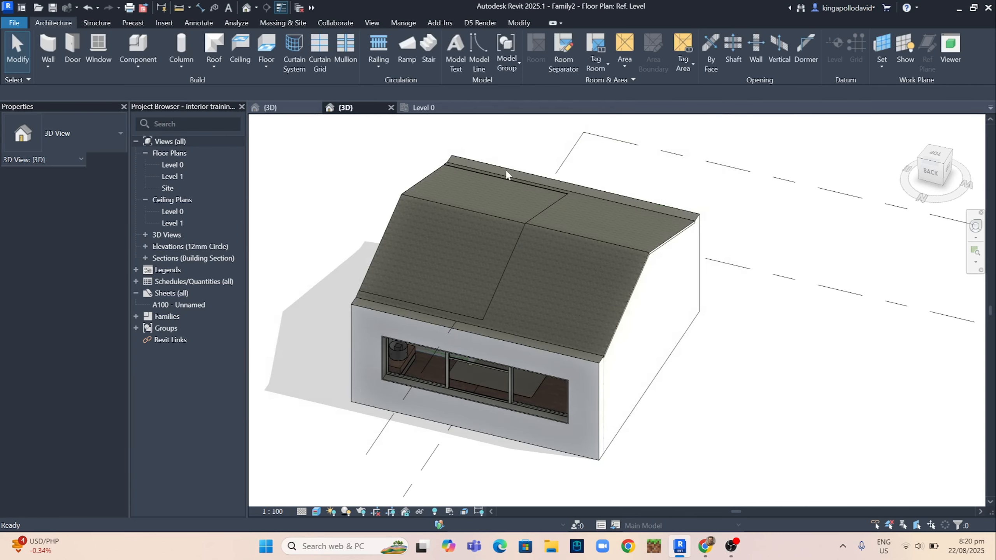
Examine the template's ceiling host and center planes in the reflected ceiling plan and the front elevation
{"action": "scroll", "coordinate": [640, 298], "scroll_direction": "down", "scroll_amount": 1}
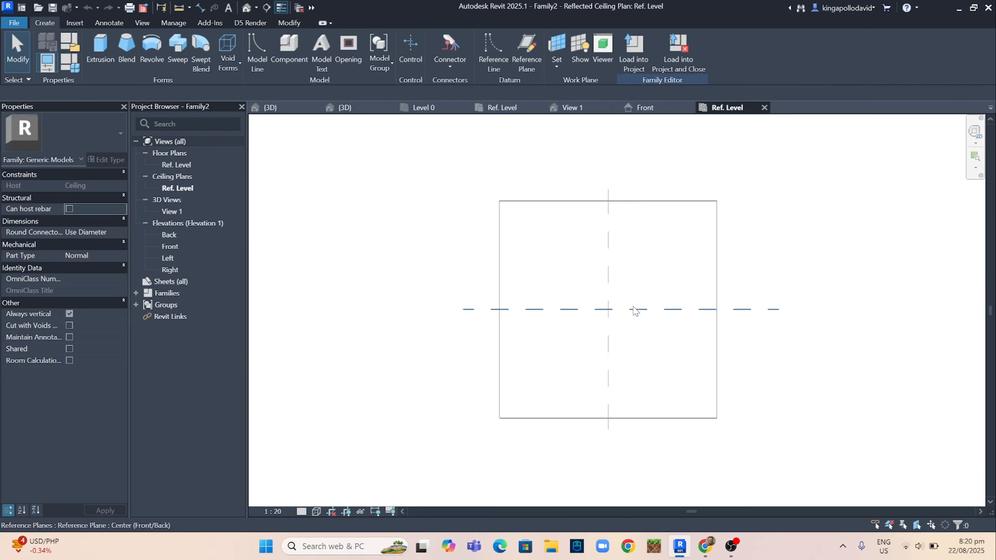
{"action": "scroll", "coordinate": [637, 302], "scroll_direction": "up", "scroll_amount": 4}
{"action": "scroll", "coordinate": [636, 295], "scroll_direction": "up", "scroll_amount": 1}
{"action": "scroll", "coordinate": [659, 293], "scroll_direction": "down", "scroll_amount": 5}
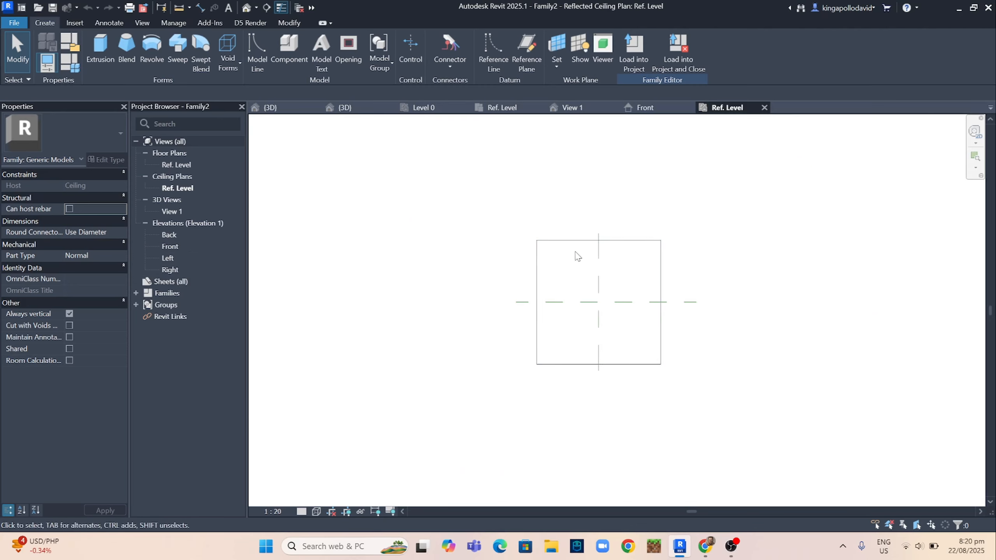
{"action": "double_click", "coordinate": [180, 247]}
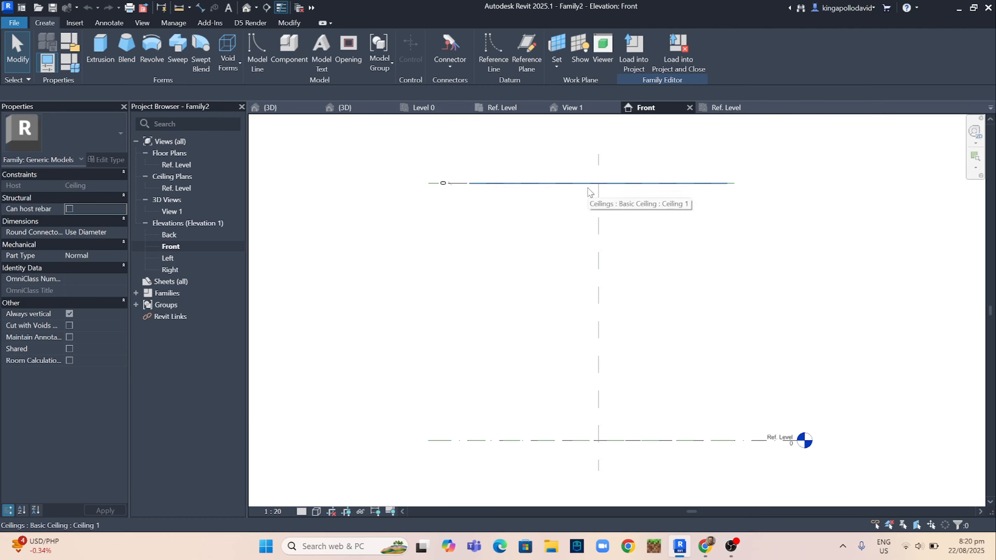
{"action": "left_click", "coordinate": [726, 111]}
{"action": "scroll", "coordinate": [611, 353], "scroll_direction": "up", "scroll_amount": 3}
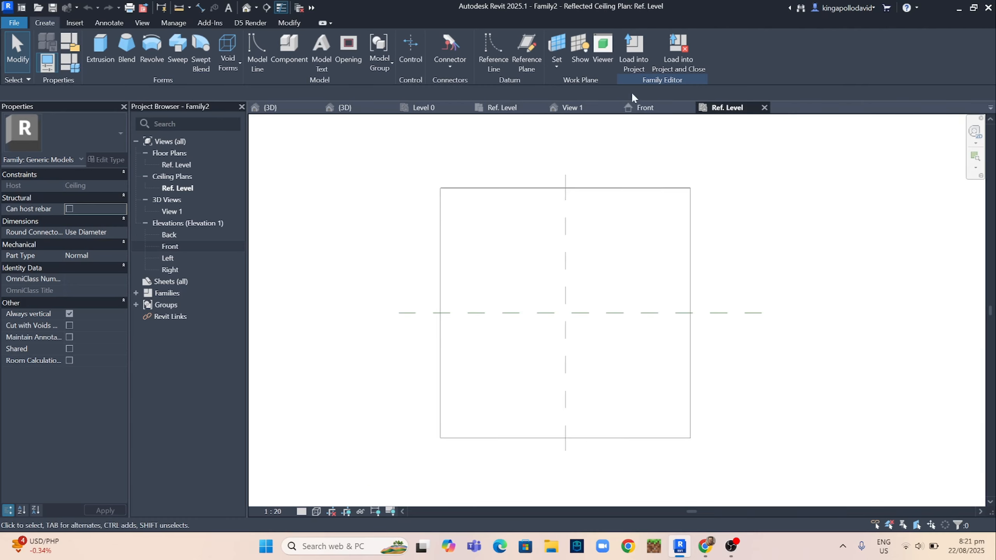
Draw a horizontal reference plane below the ceiling in the front elevation, roughly as wide as the ceiling
{"action": "left_click", "coordinate": [644, 107]}
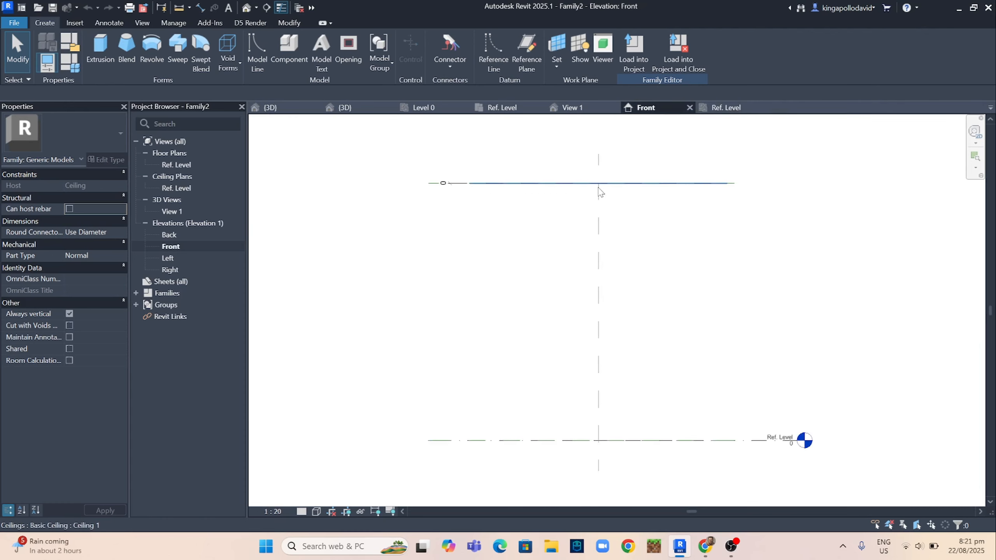
{"action": "scroll", "coordinate": [624, 220], "scroll_direction": "up", "scroll_amount": 3}
{"action": "scroll", "coordinate": [590, 188], "scroll_direction": "down", "scroll_amount": 1}
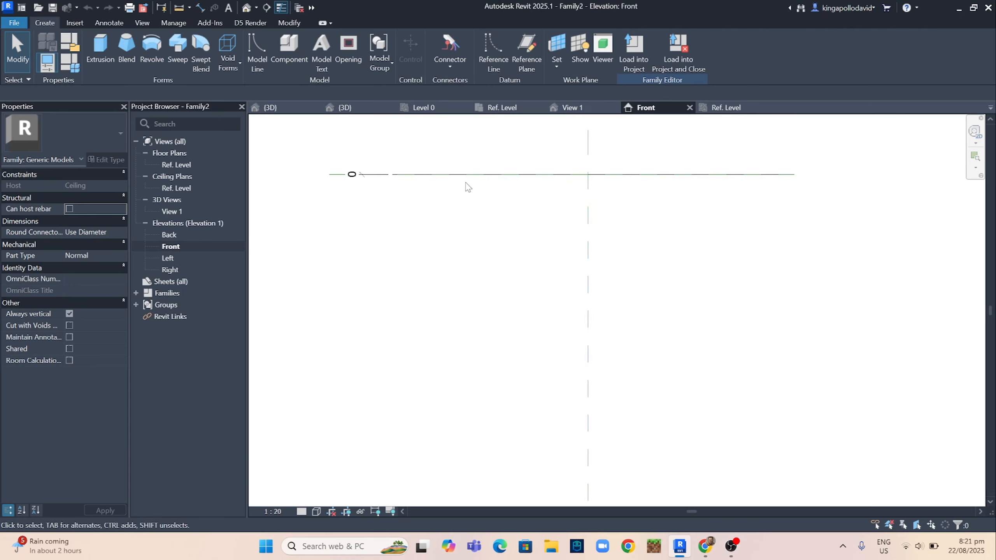
{"action": "middle_click_drag", "start_coordinate": [467, 175], "coordinate": [393, 180]}
{"action": "key", "text": "r"}
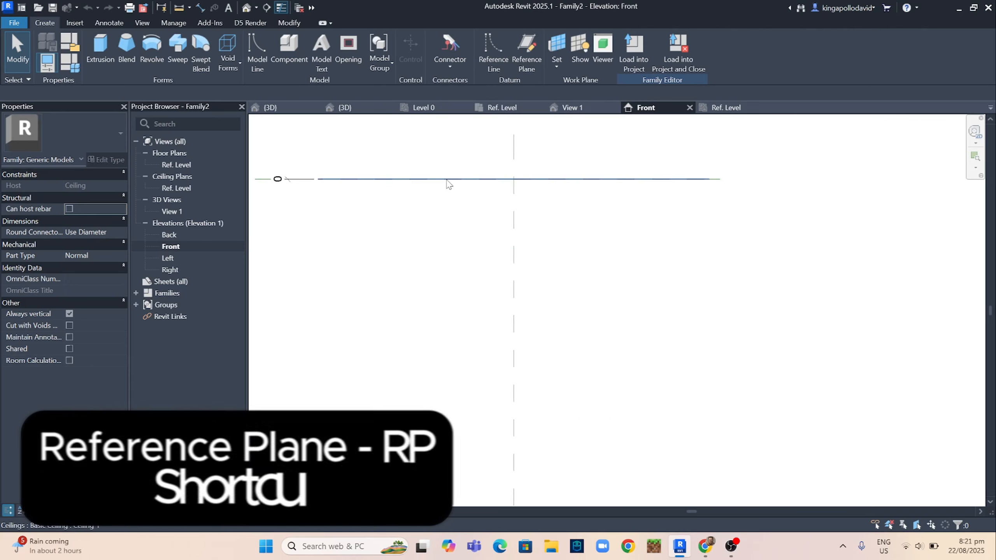
{"action": "key", "text": "p"}
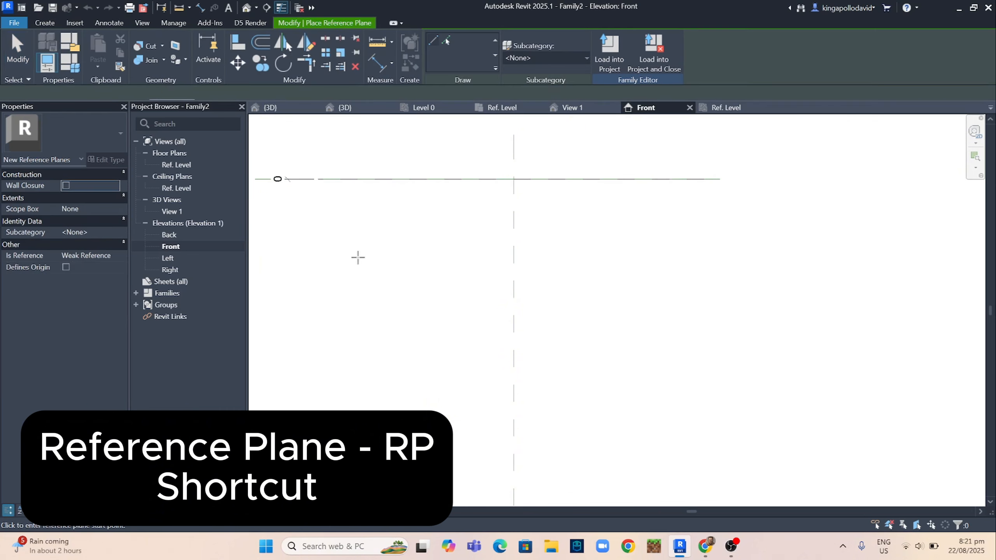
{"action": "left_click", "coordinate": [322, 226]}
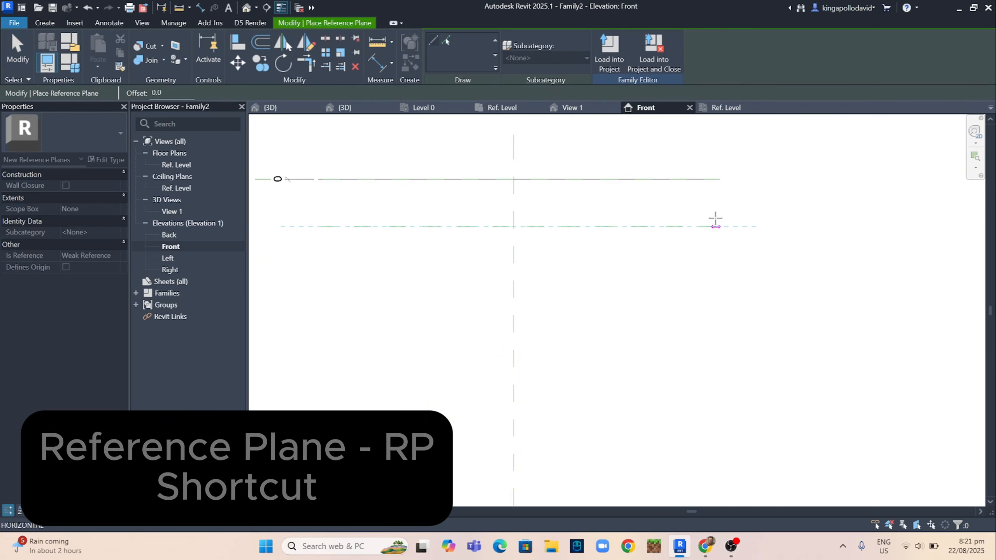
{"action": "left_click", "coordinate": [710, 227]}
{"action": "key", "text": "Escape"}
{"action": "key", "text": "Escape"}
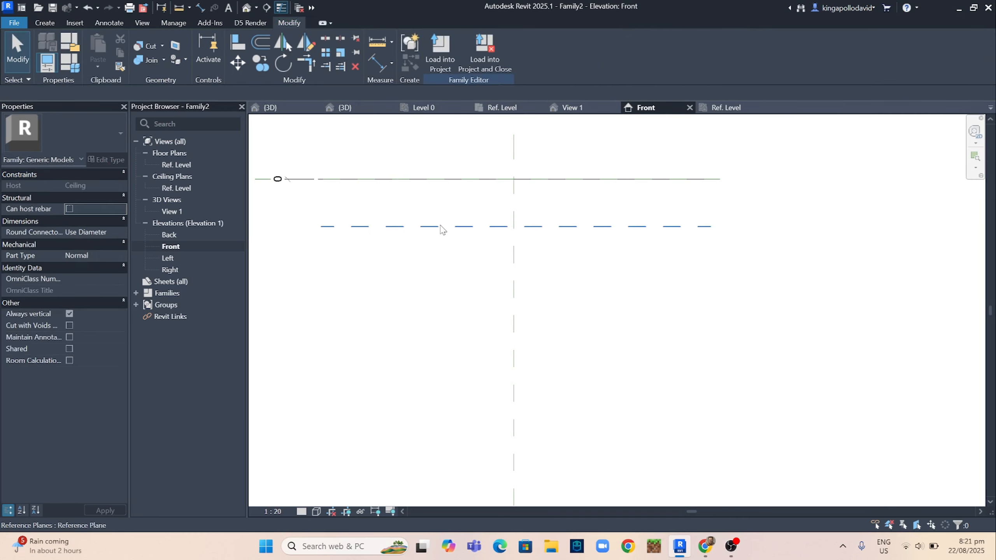
Set the new reference plane 500 mm below the ceiling and name it host
{"action": "left_click", "coordinate": [435, 226]}
{"action": "left_click", "coordinate": [394, 202]}
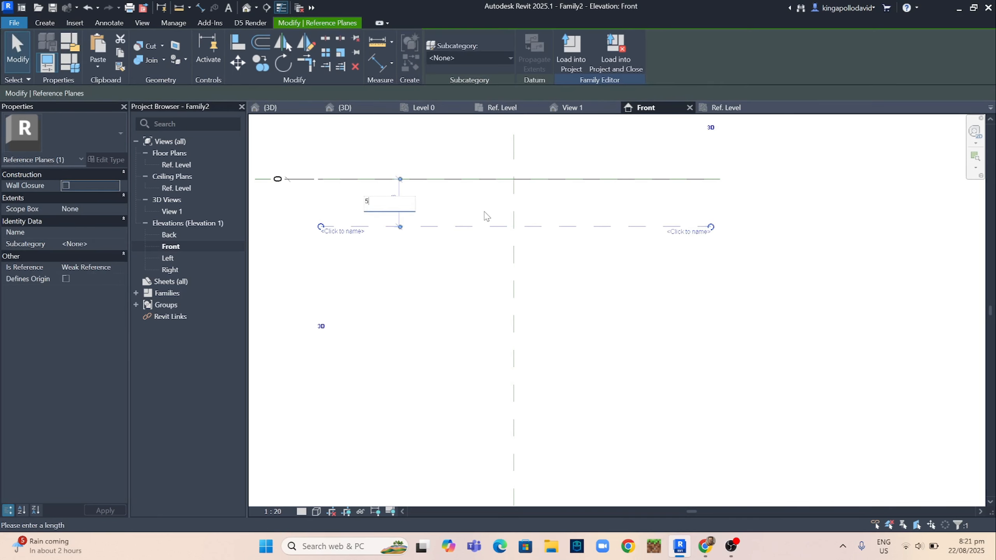
{"action": "key", "text": "Return"}
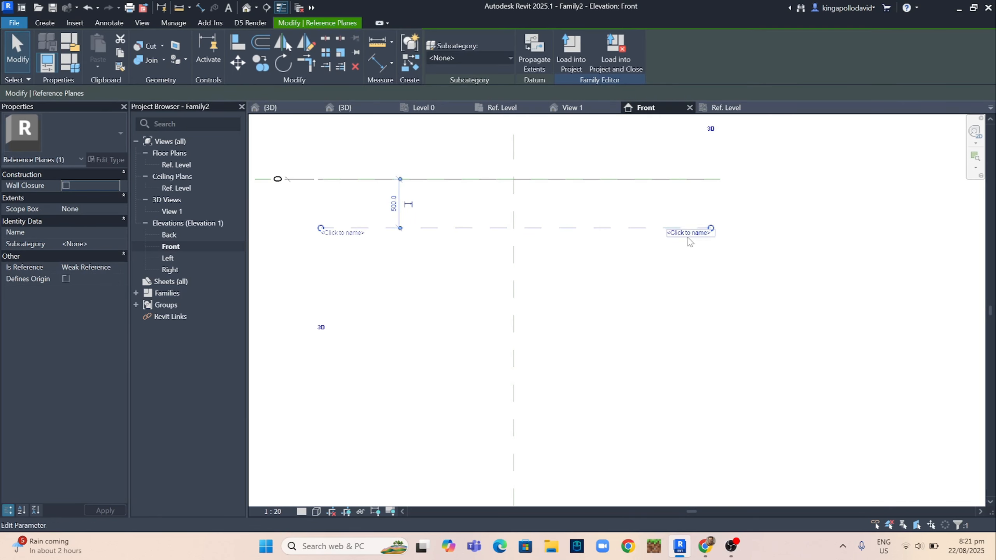
{"action": "left_click", "coordinate": [700, 238]}
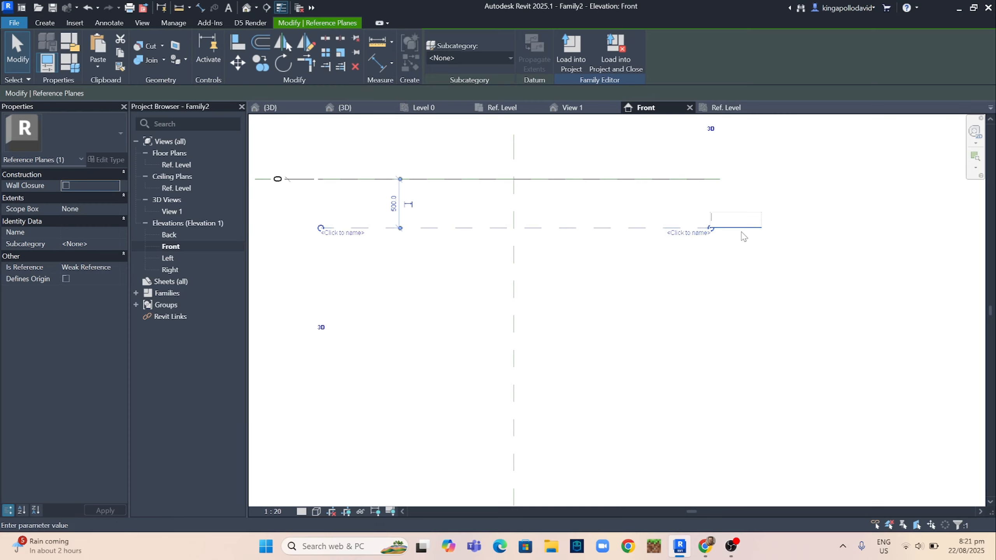
{"action": "type", "text": "host"}
{"action": "key", "text": "Return"}
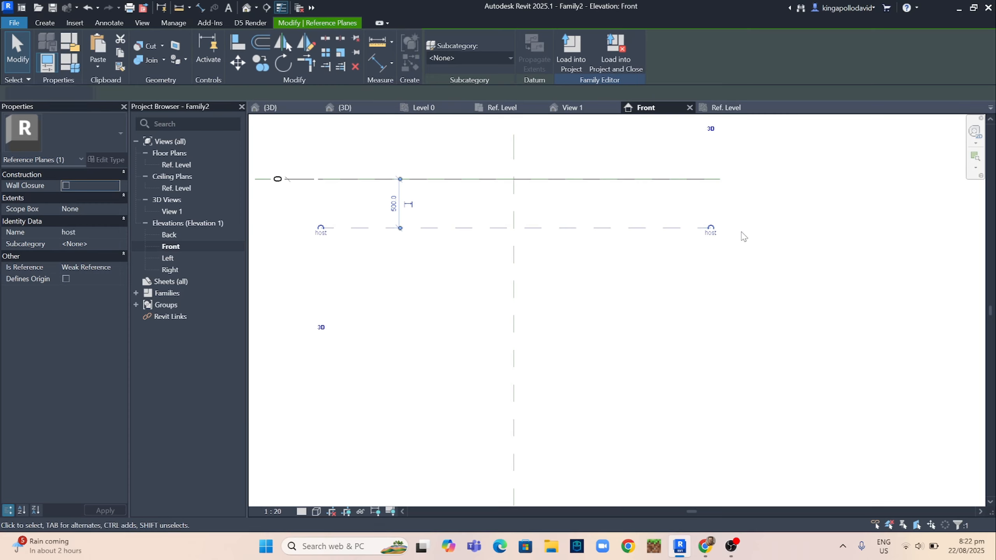
{"action": "left_click", "coordinate": [576, 203]}
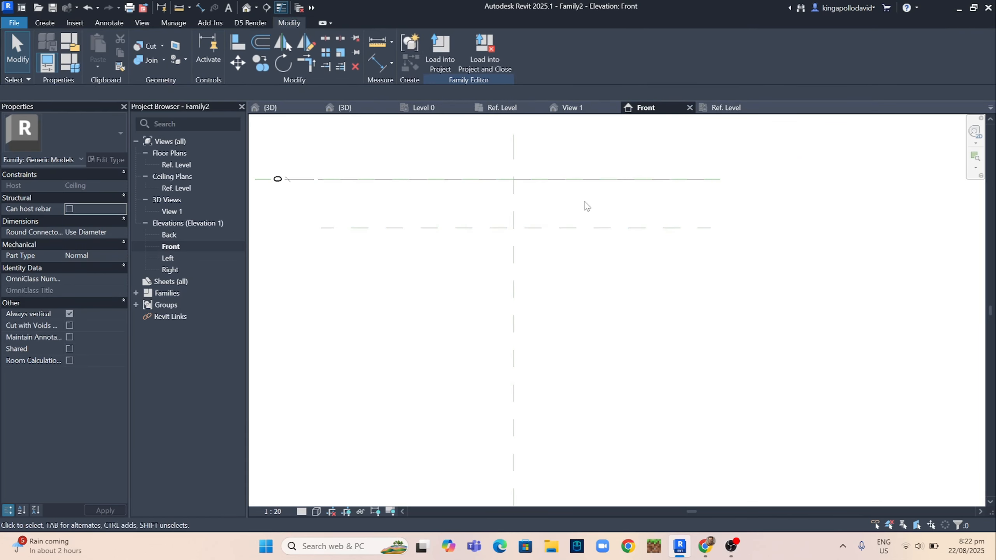
Add an aligned dimension between the ceiling and the host reference plane, and lock it
{"action": "key", "text": "d"}
{"action": "key", "text": "i"}
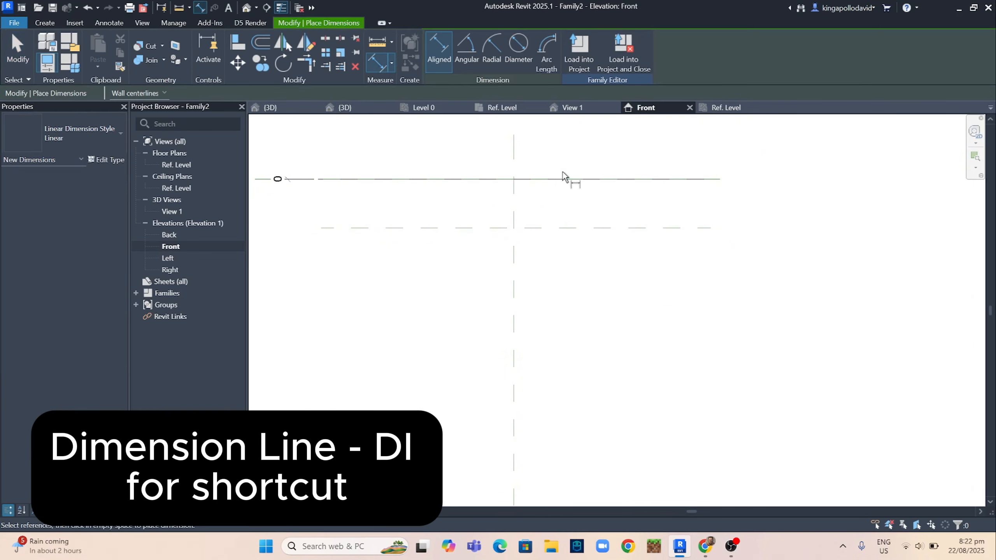
{"action": "left_click", "coordinate": [568, 179]}
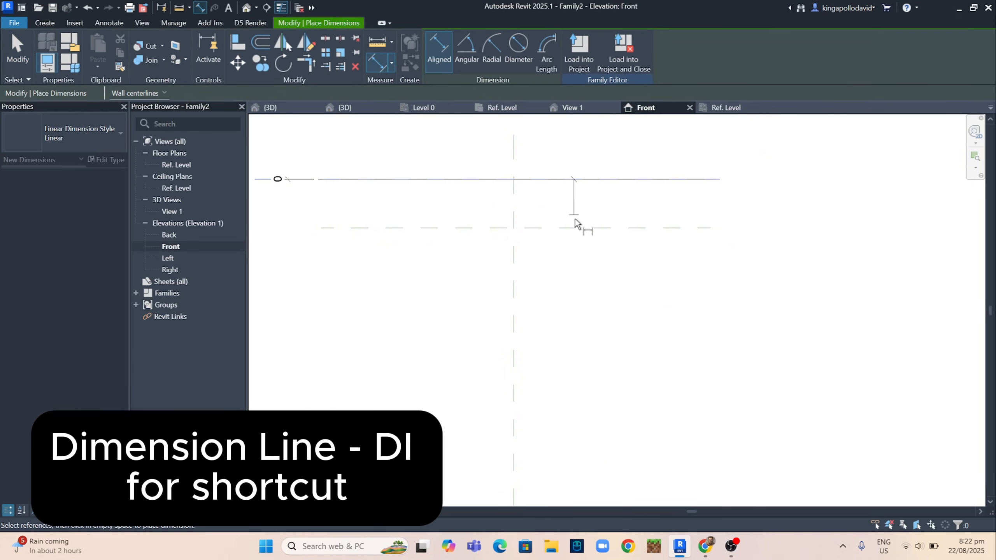
{"action": "left_click", "coordinate": [574, 227]}
{"action": "left_click", "coordinate": [594, 269]}
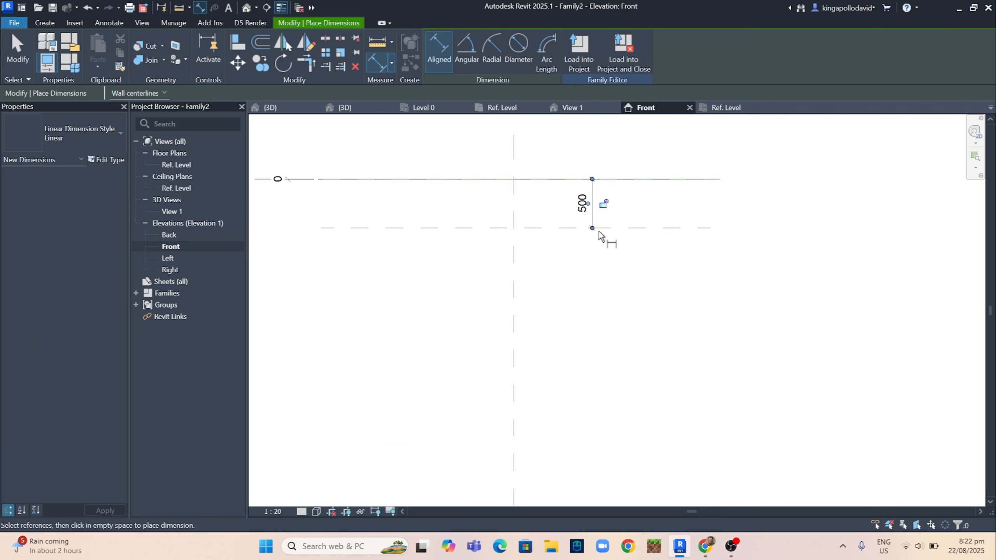
{"action": "left_click", "coordinate": [603, 203]}
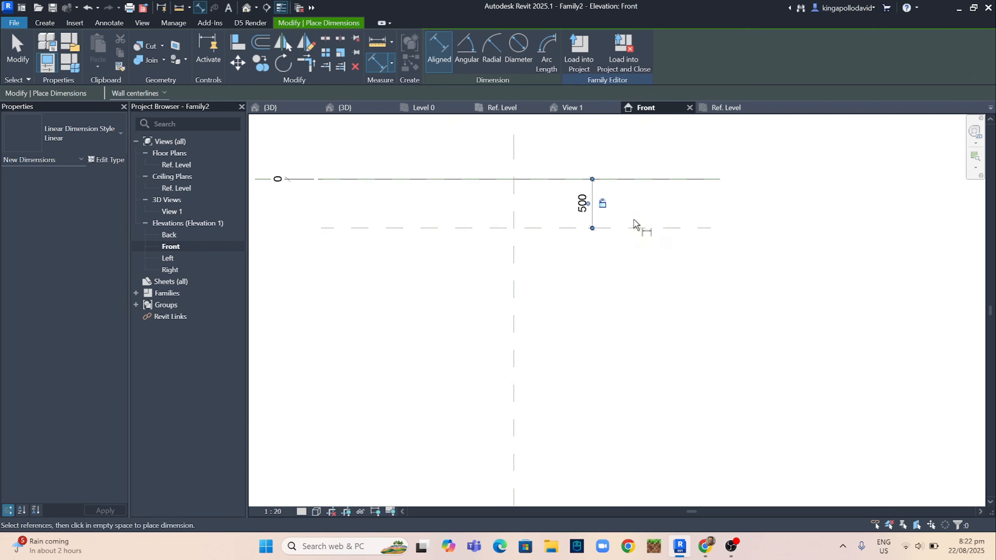
{"action": "key", "text": "Escape"}
Label the dimension between the ceiling and the host plane with a new instance family parameter named Lighting Height
{"action": "left_click", "coordinate": [592, 219]}
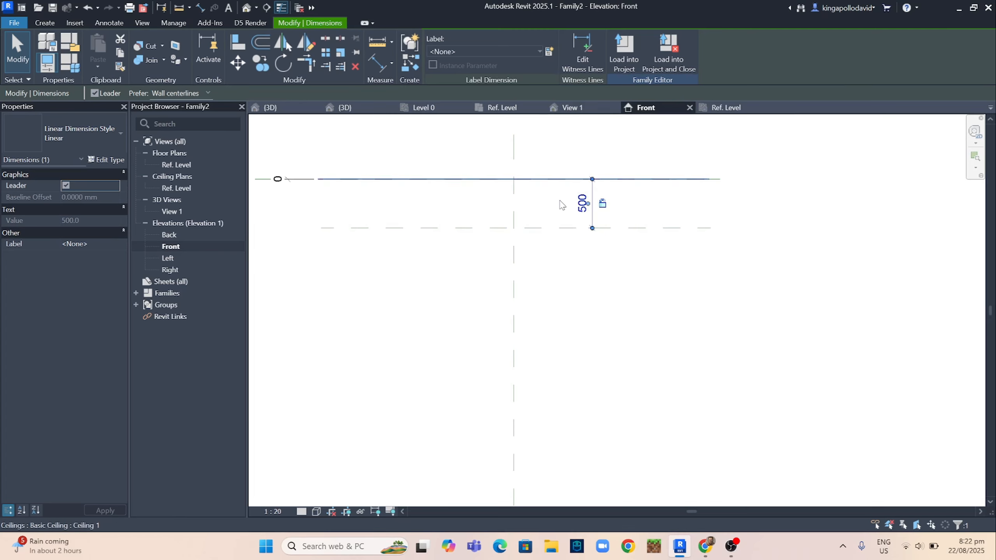
{"action": "left_click", "coordinate": [548, 53]}
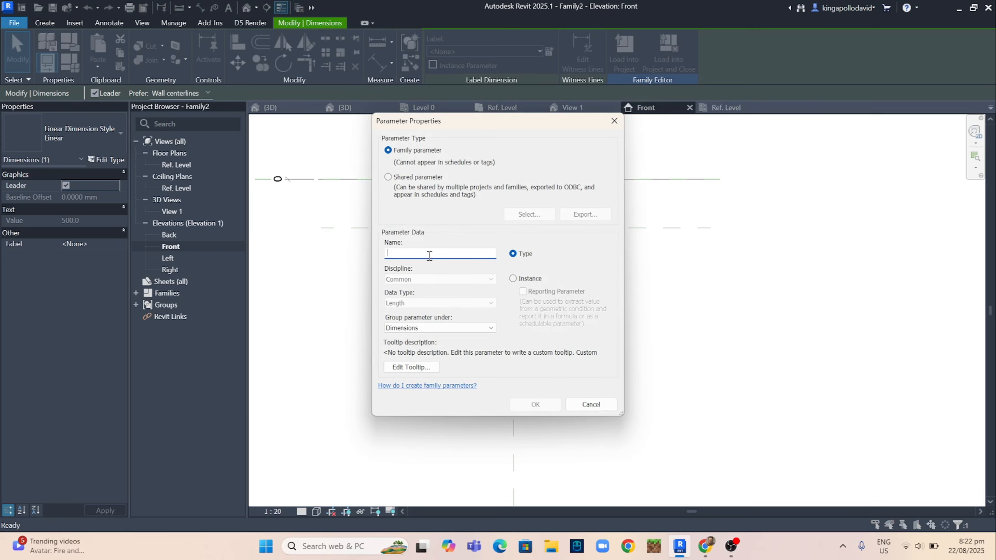
{"action": "key", "text": "Caps_Lock"}
{"action": "key", "text": "Caps_Lock"}
{"action": "key", "text": "Caps_Lock"}
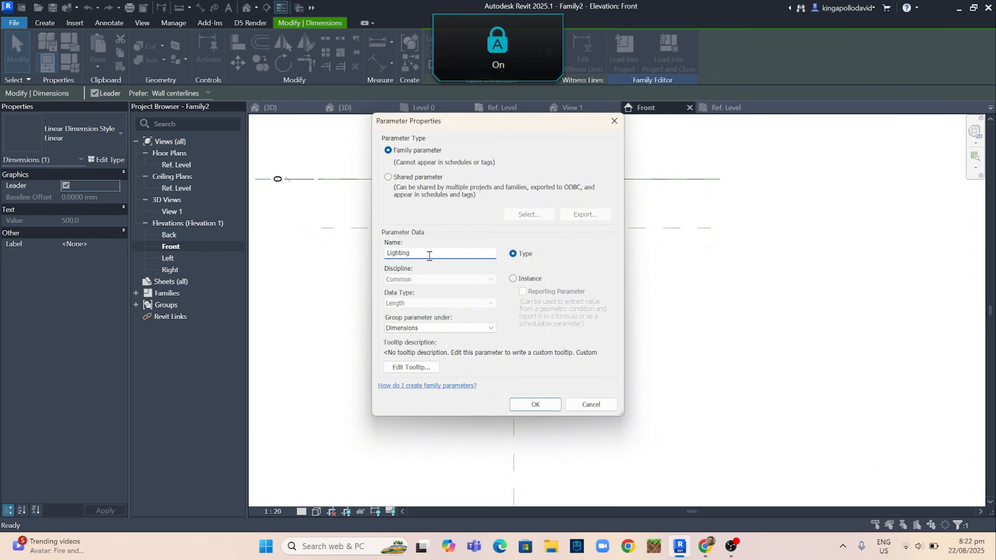
{"action": "type", "text": "H"}
{"action": "key", "text": "Caps_Lock"}
{"action": "left_click", "coordinate": [512, 278]}
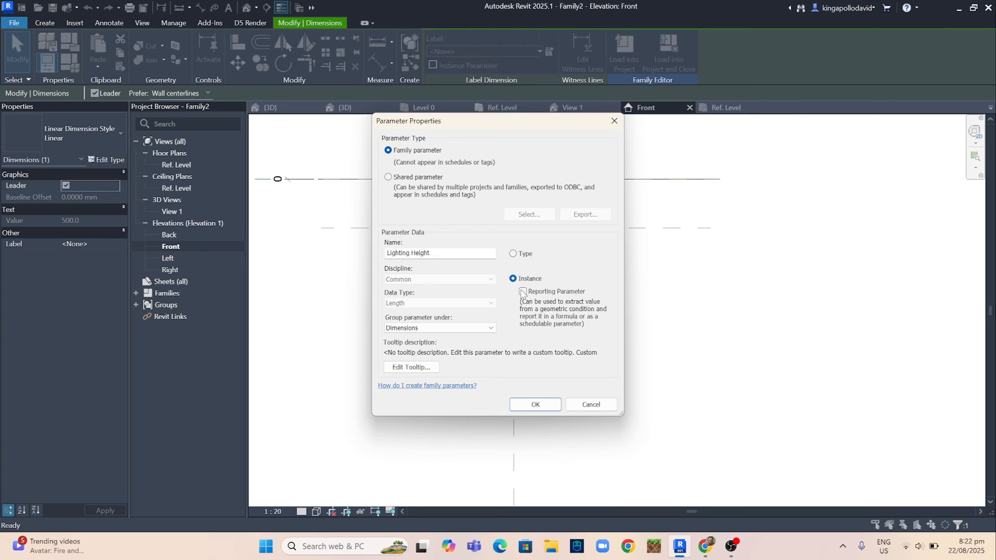
{"action": "left_click", "coordinate": [535, 405]}
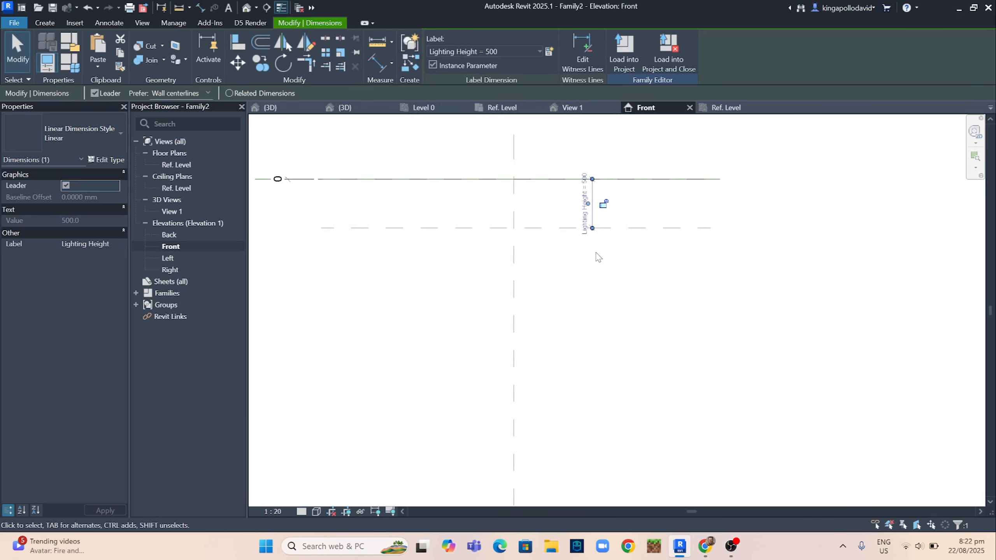
Examine the planes in the front elevation and reflected ceiling plan, and the roofed building in the project's 3D view
{"action": "scroll", "coordinate": [546, 261], "scroll_direction": "down", "scroll_amount": 2}
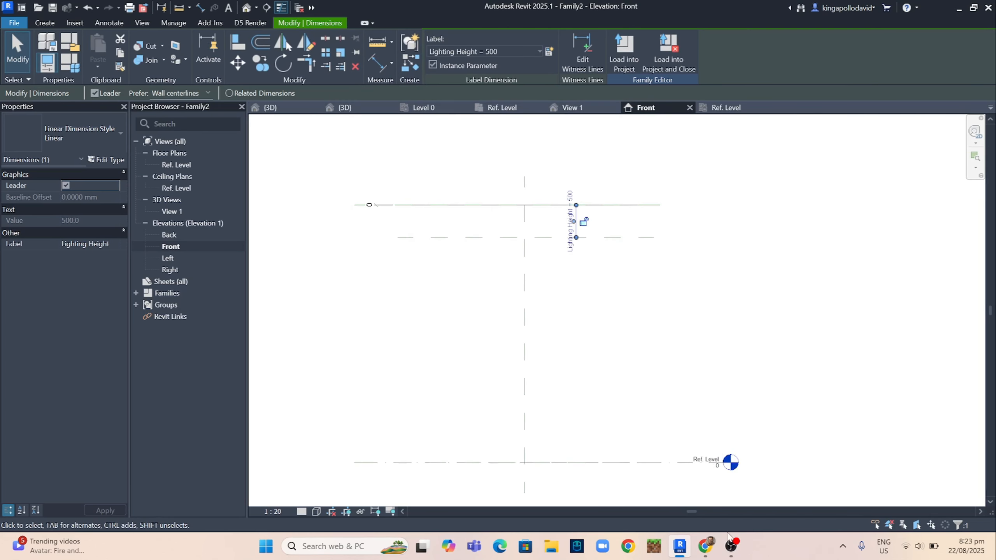
{"action": "scroll", "coordinate": [541, 200], "scroll_direction": "up", "scroll_amount": 3}
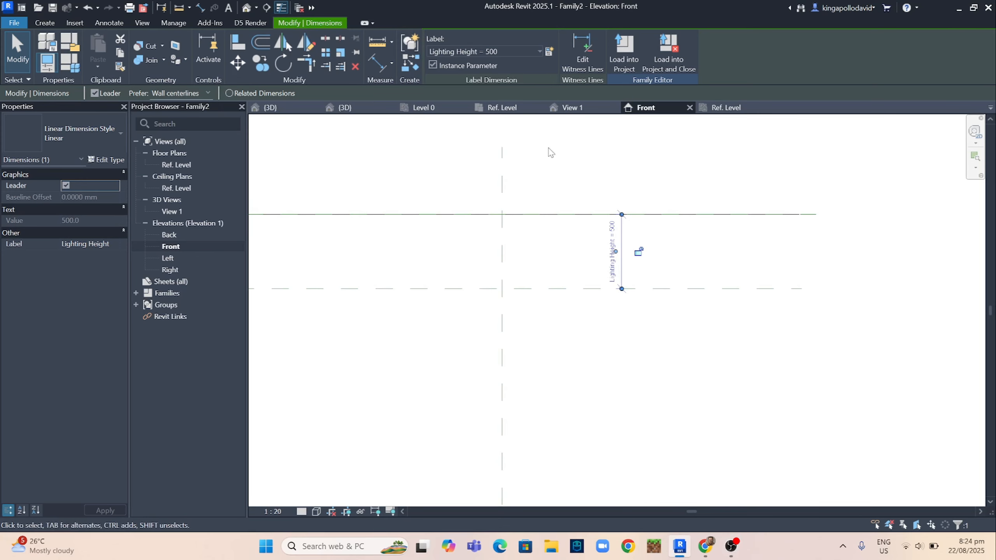
{"action": "left_click", "coordinate": [725, 107]}
{"action": "scroll", "coordinate": [572, 298], "scroll_direction": "up", "scroll_amount": 3}
{"action": "middle_click_drag", "start_coordinate": [581, 288], "coordinate": [601, 247]}
{"action": "scroll", "coordinate": [560, 277], "scroll_direction": "up", "scroll_amount": 2}
{"action": "scroll", "coordinate": [552, 270], "scroll_direction": "down", "scroll_amount": 3}
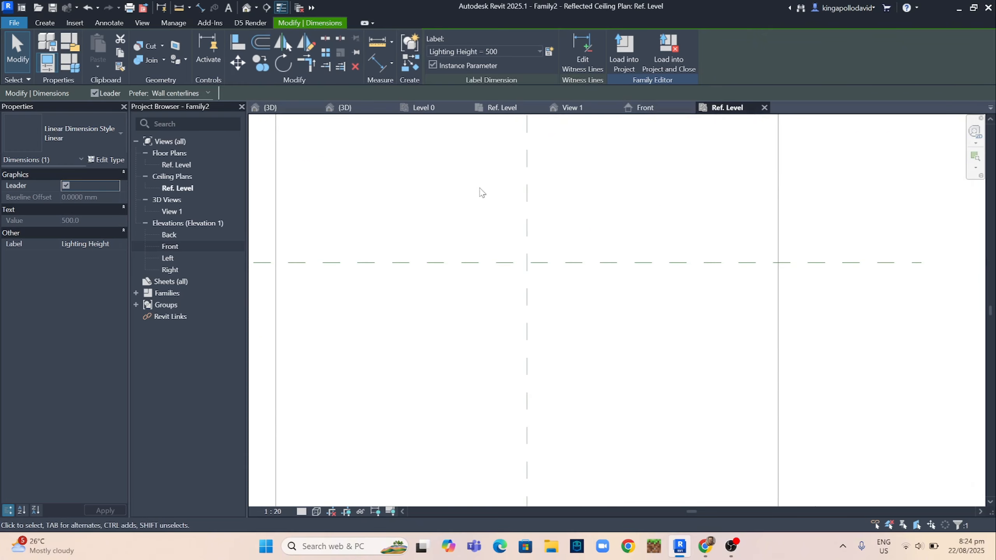
{"action": "left_click", "coordinate": [356, 108]}
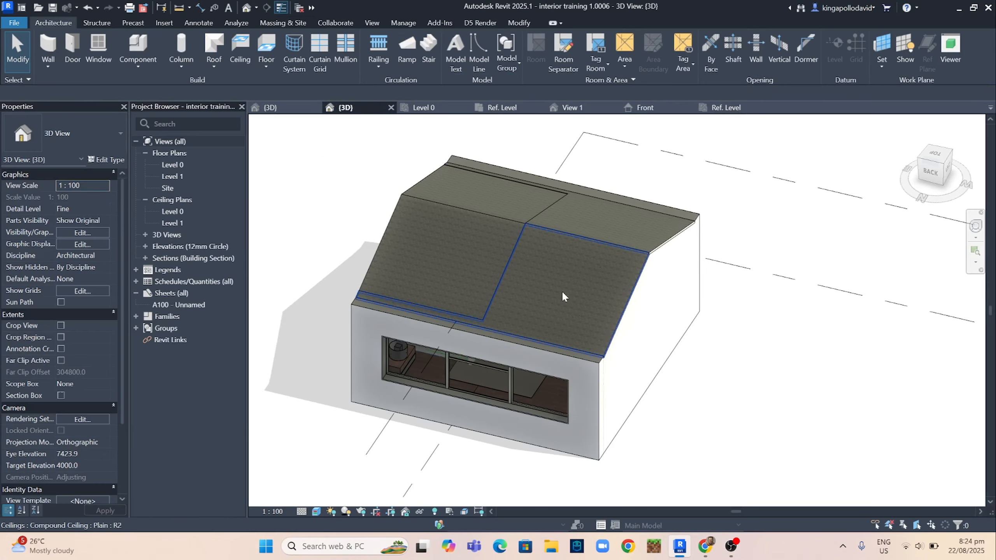
{"action": "left_click", "coordinate": [725, 108]}
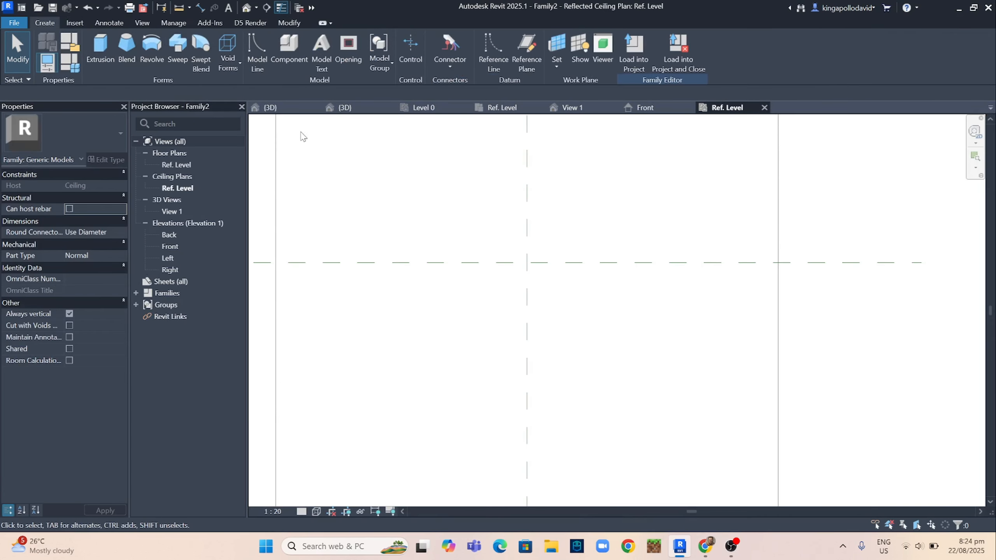
Create a hexagonal solid extrusion from a circumscribed six-sided polygon of about 480 mm radius, centred on the crossing center planes in the ceiling plan
{"action": "scroll", "coordinate": [286, 132], "scroll_direction": "down", "scroll_amount": 1}
{"action": "left_click", "coordinate": [100, 49]}
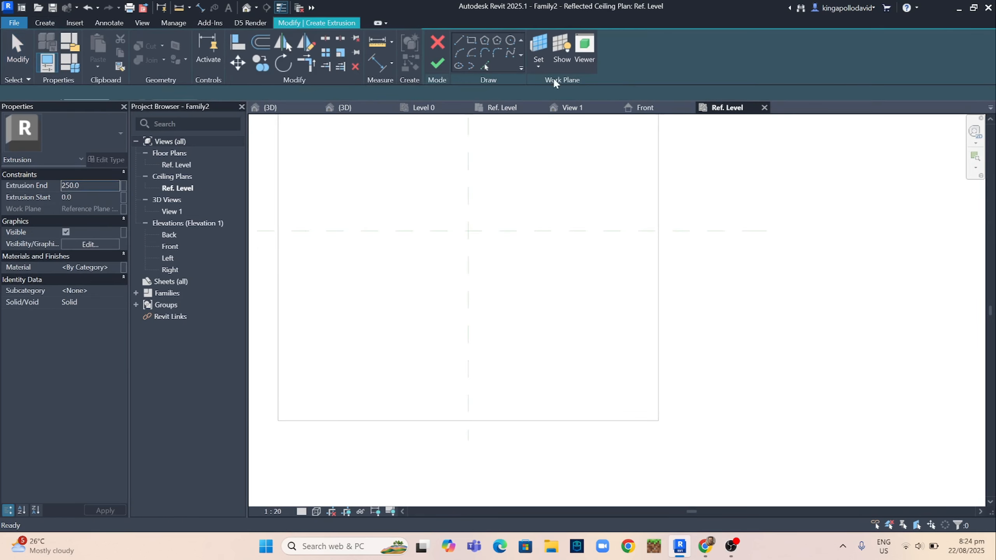
{"action": "left_click", "coordinate": [566, 43]}
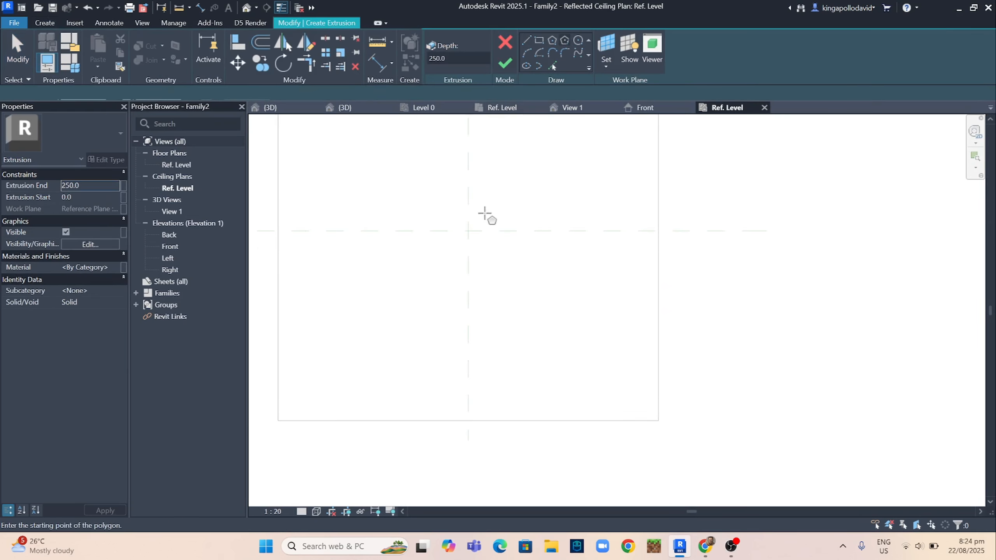
{"action": "left_click", "coordinate": [467, 230]}
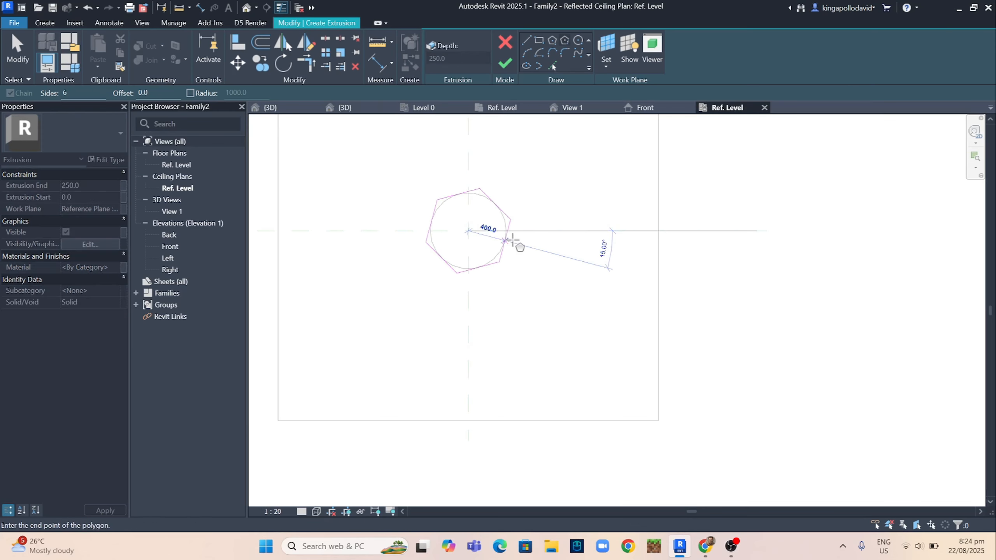
{"action": "scroll", "coordinate": [516, 231], "scroll_direction": "up", "scroll_amount": 3}
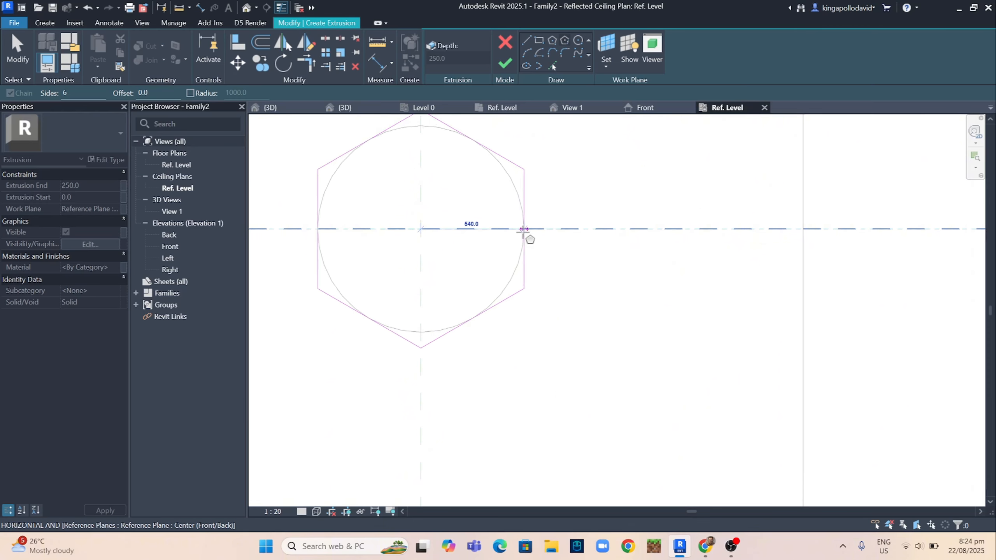
{"action": "left_click", "coordinate": [513, 230]}
{"action": "scroll", "coordinate": [525, 227], "scroll_direction": "down", "scroll_amount": 5}
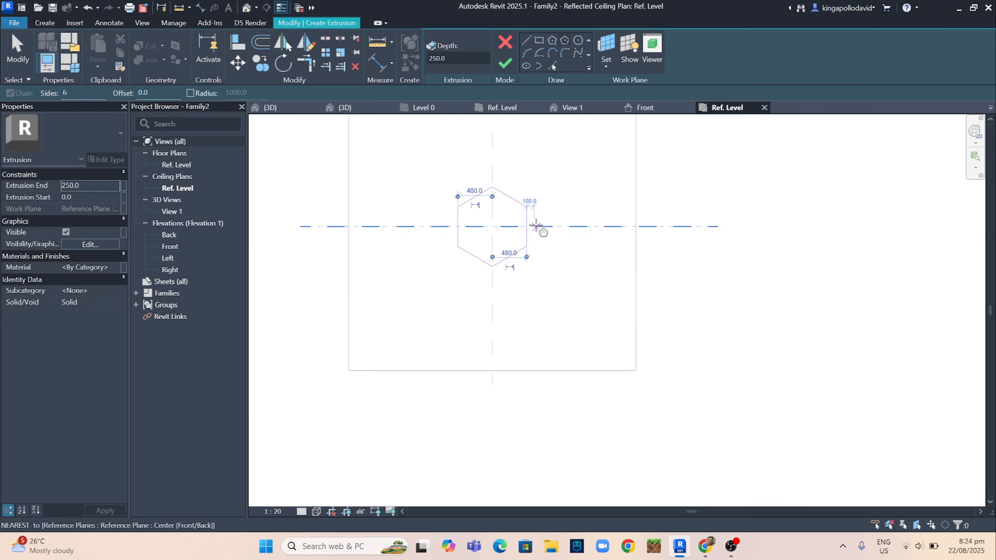
{"action": "key", "text": "Escape"}
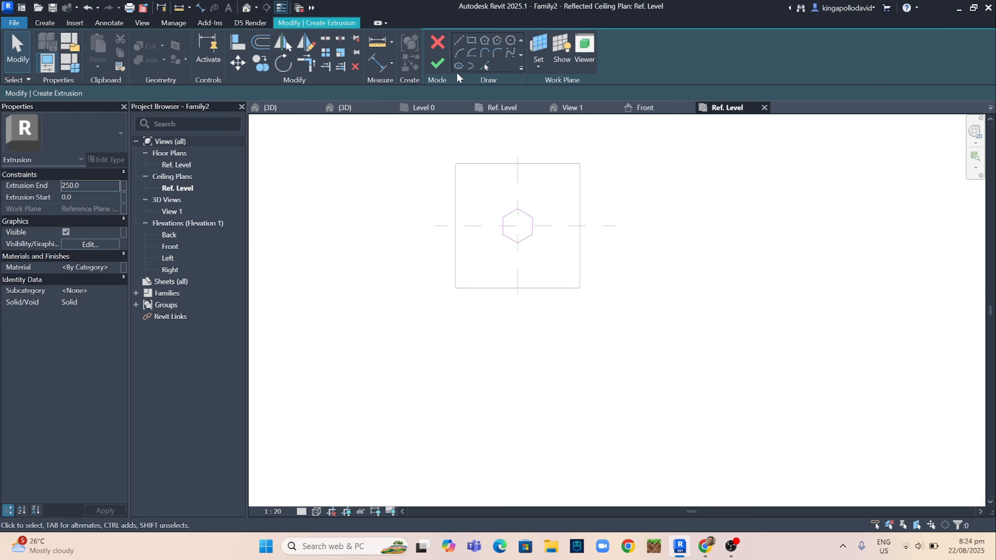
{"action": "left_click", "coordinate": [437, 63]}
In the front elevation, reshape the hexagonal extrusion to run from the host plane at -500 down to about -571 mm
{"action": "left_click", "coordinate": [634, 108]}
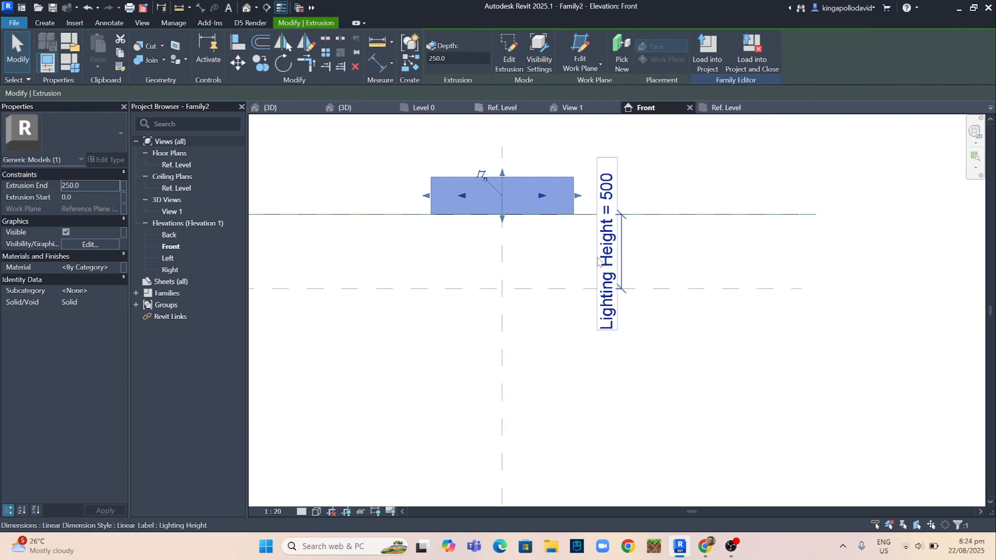
{"action": "scroll", "coordinate": [501, 217], "scroll_direction": "up", "scroll_amount": 2}
{"action": "scroll", "coordinate": [514, 220], "scroll_direction": "down", "scroll_amount": 4}
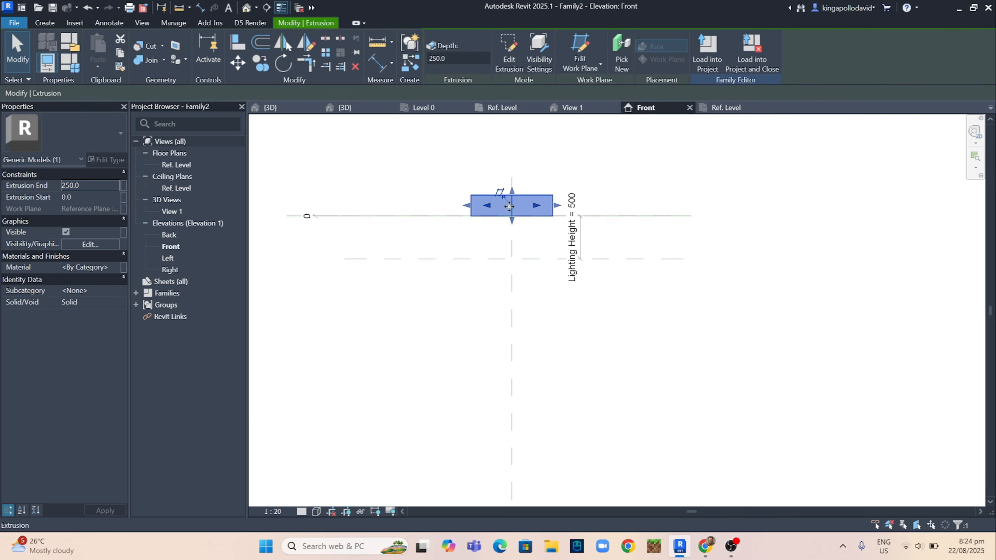
{"action": "scroll", "coordinate": [519, 214], "scroll_direction": "up", "scroll_amount": 2}
{"action": "scroll", "coordinate": [518, 214], "scroll_direction": "down", "scroll_amount": 3}
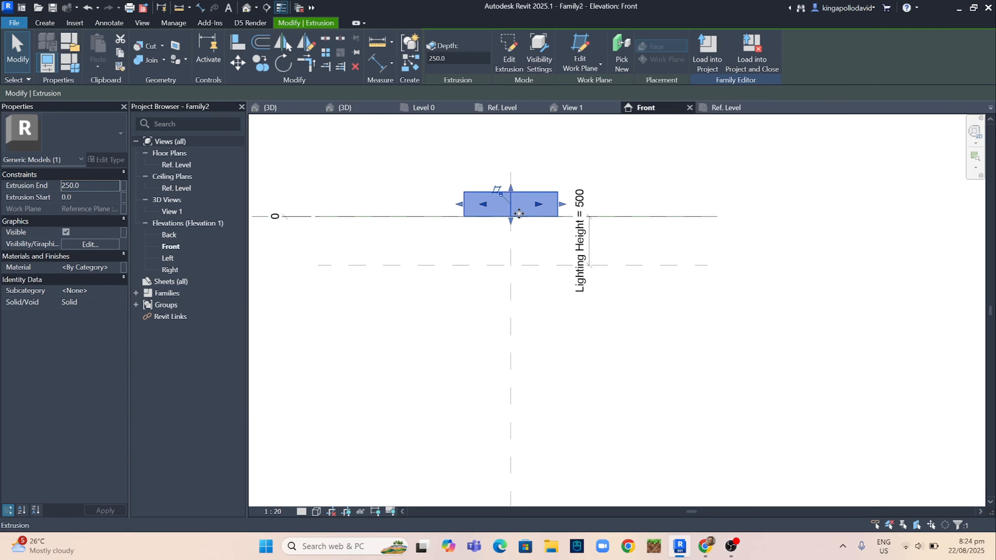
{"action": "scroll", "coordinate": [510, 229], "scroll_direction": "up", "scroll_amount": 3}
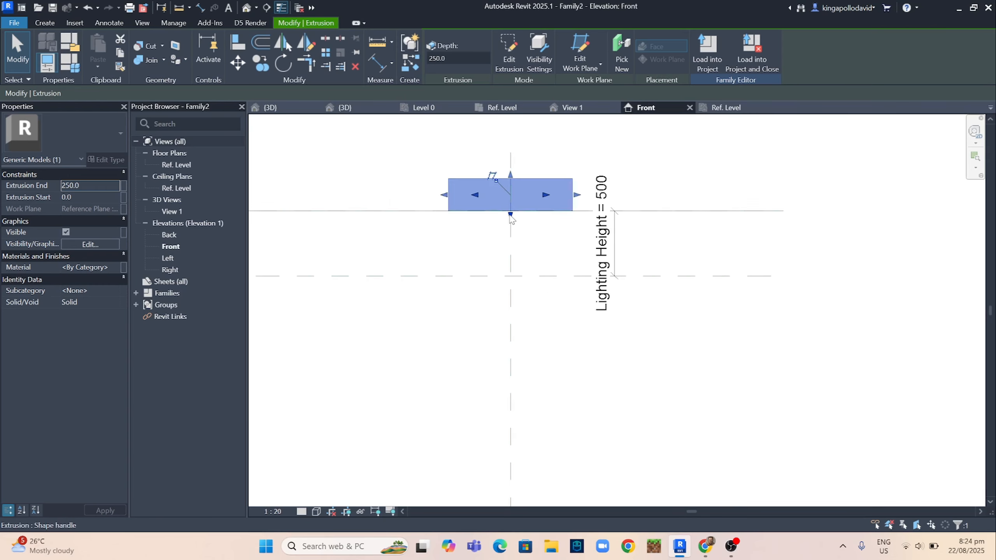
{"action": "left_click_drag", "start_coordinate": [510, 219], "coordinate": [510, 321]}
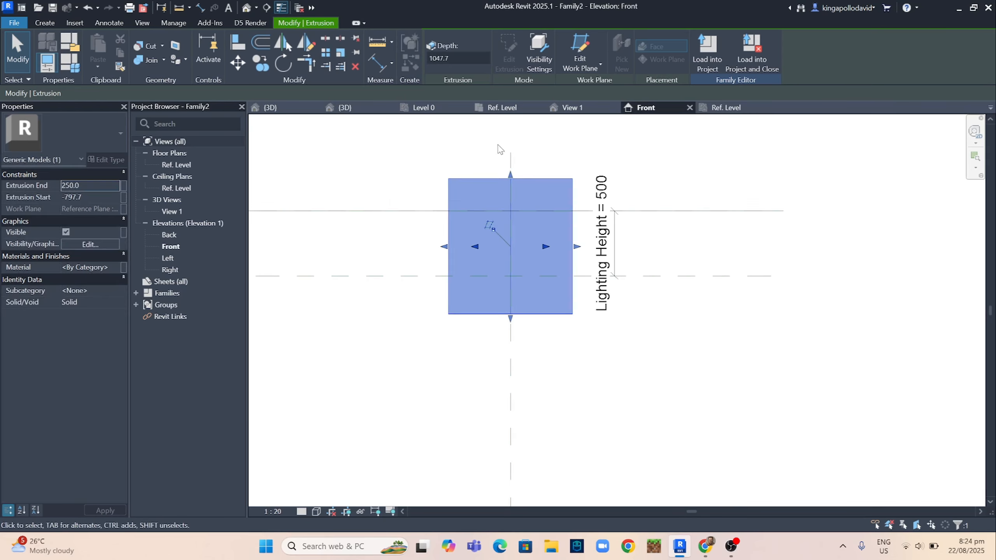
{"action": "left_click_drag", "start_coordinate": [510, 175], "coordinate": [511, 276]}
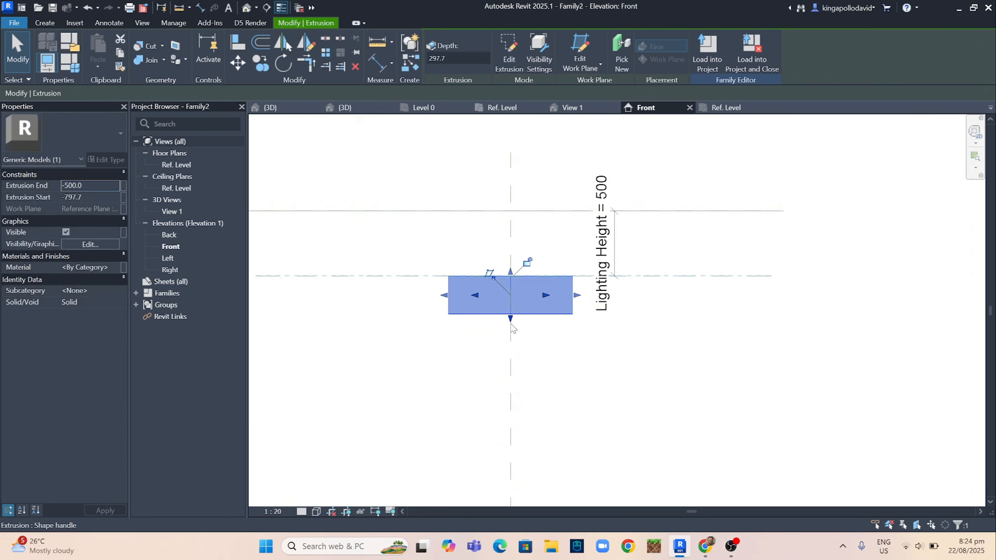
{"action": "left_click_drag", "start_coordinate": [510, 323], "coordinate": [516, 278]}
{"action": "scroll", "coordinate": [508, 289], "scroll_direction": "up", "scroll_amount": 2}
{"action": "scroll", "coordinate": [598, 311], "scroll_direction": "down", "scroll_amount": 3}
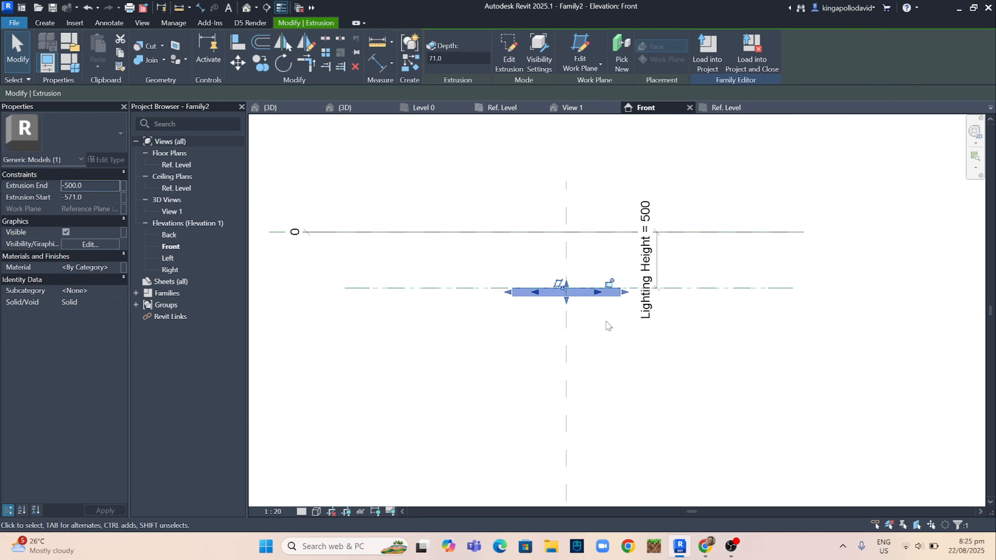
Lock the top face of the hexagonal extrusion to the host reference plane
{"action": "scroll", "coordinate": [603, 284], "scroll_direction": "up", "scroll_amount": 3}
{"action": "scroll", "coordinate": [604, 284], "scroll_direction": "up", "scroll_amount": 2}
{"action": "left_click", "coordinate": [641, 291]}
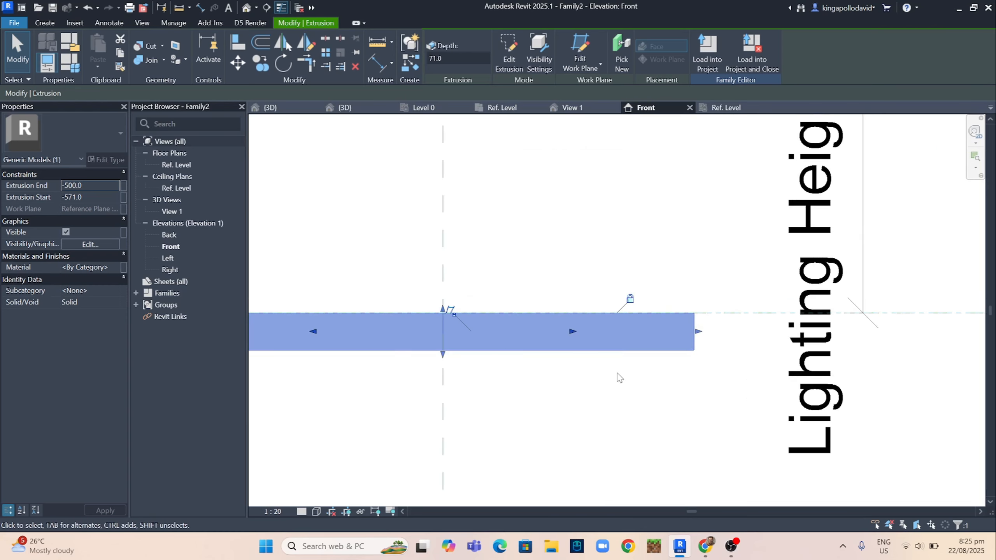
{"action": "scroll", "coordinate": [620, 376], "scroll_direction": "down", "scroll_amount": 5}
{"action": "left_click", "coordinate": [634, 422]}
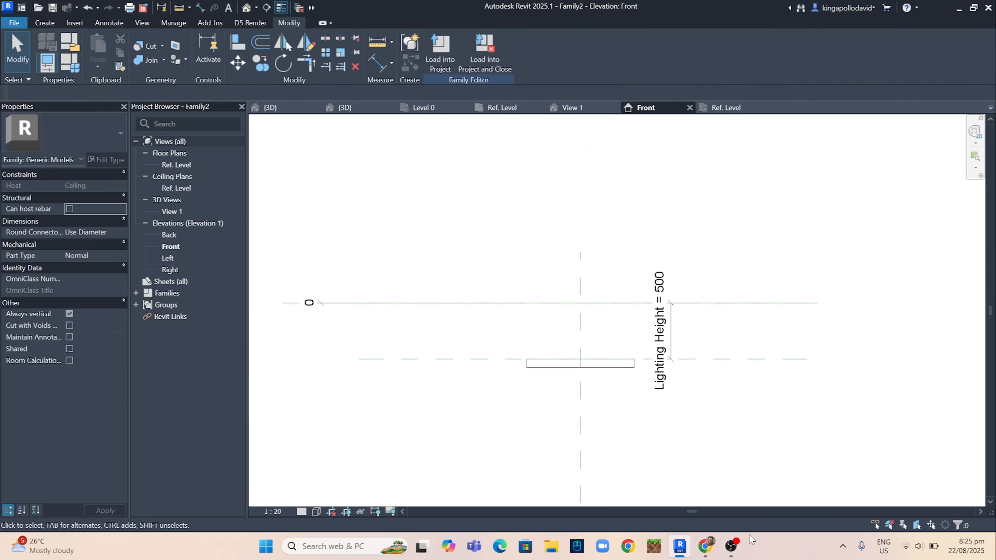
{"action": "scroll", "coordinate": [618, 388], "scroll_direction": "down", "scroll_amount": 4}
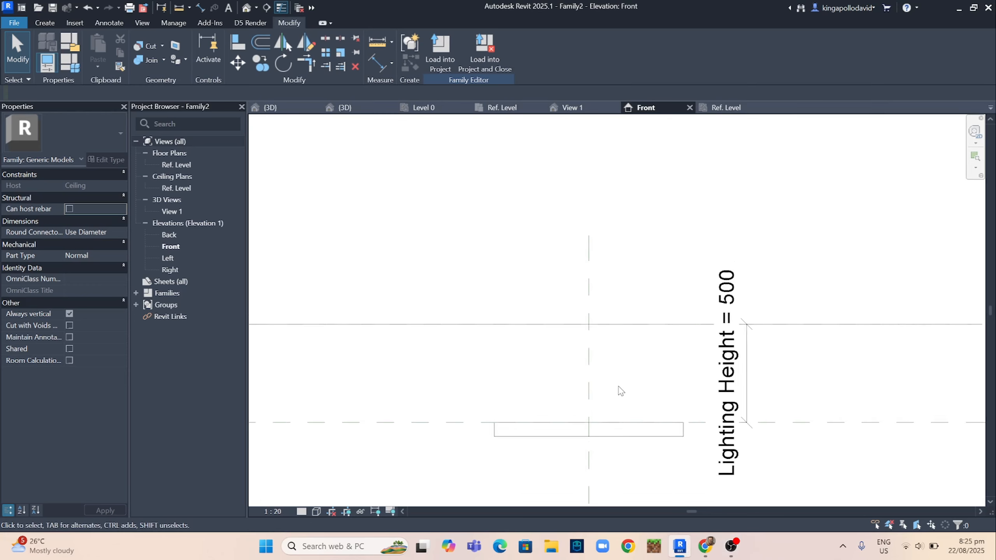
{"action": "middle_click_drag", "start_coordinate": [616, 389], "coordinate": [585, 358]}
{"action": "scroll", "coordinate": [585, 358], "scroll_direction": "up", "scroll_amount": 5}
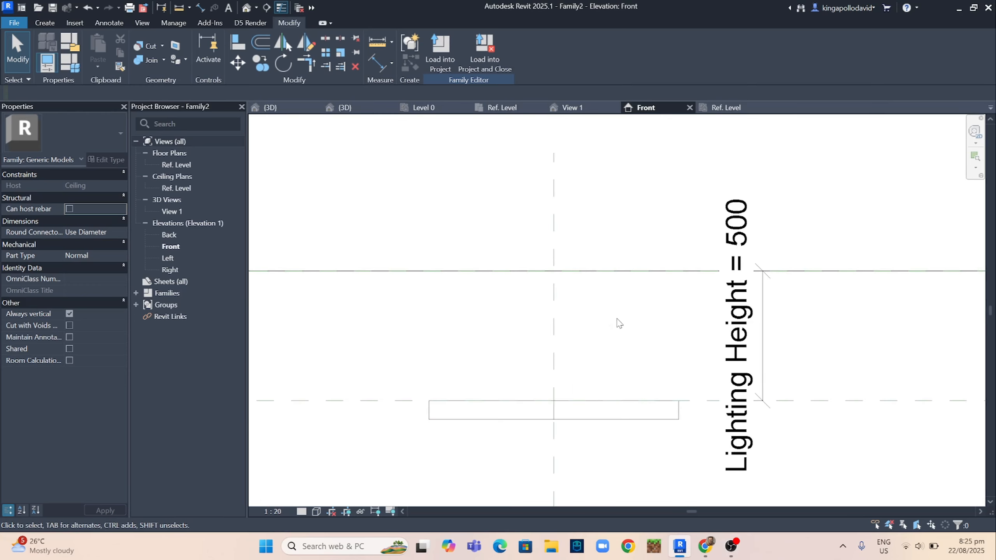
{"action": "scroll", "coordinate": [566, 293], "scroll_direction": "up", "scroll_amount": 2}
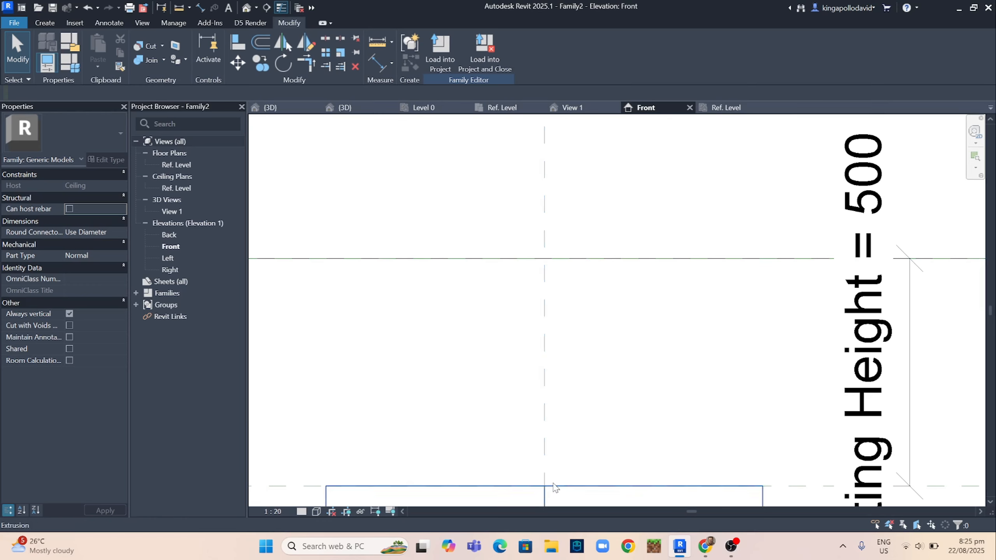
{"action": "scroll", "coordinate": [540, 249], "scroll_direction": "down", "scroll_amount": 3}
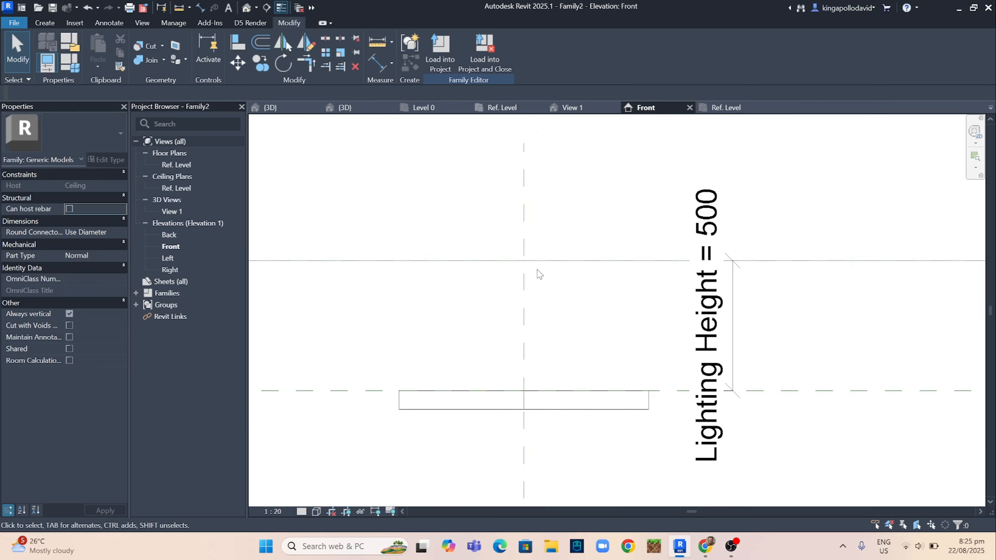
In the reflected ceiling plan, create a solid extrusion from a 5 mm radius circle centred on the crossing center planes
{"action": "left_click", "coordinate": [736, 109]}
{"action": "scroll", "coordinate": [517, 216], "scroll_direction": "up", "scroll_amount": 3}
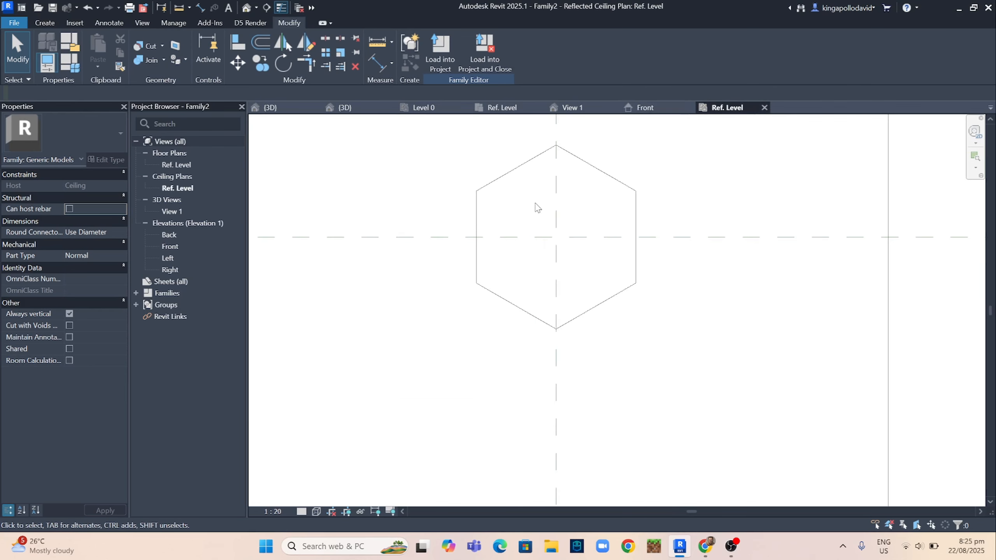
{"action": "left_click", "coordinate": [45, 22]}
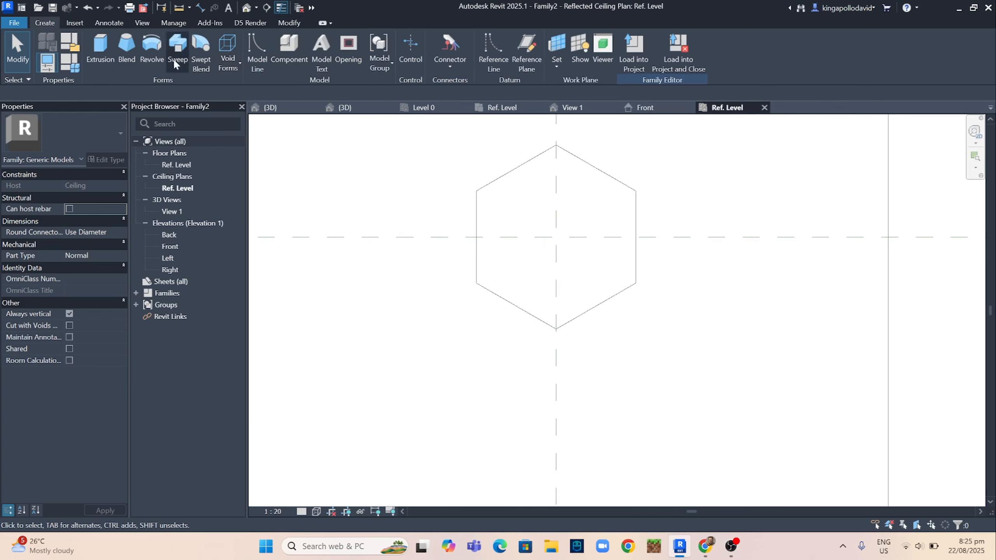
{"action": "left_click", "coordinate": [95, 59]}
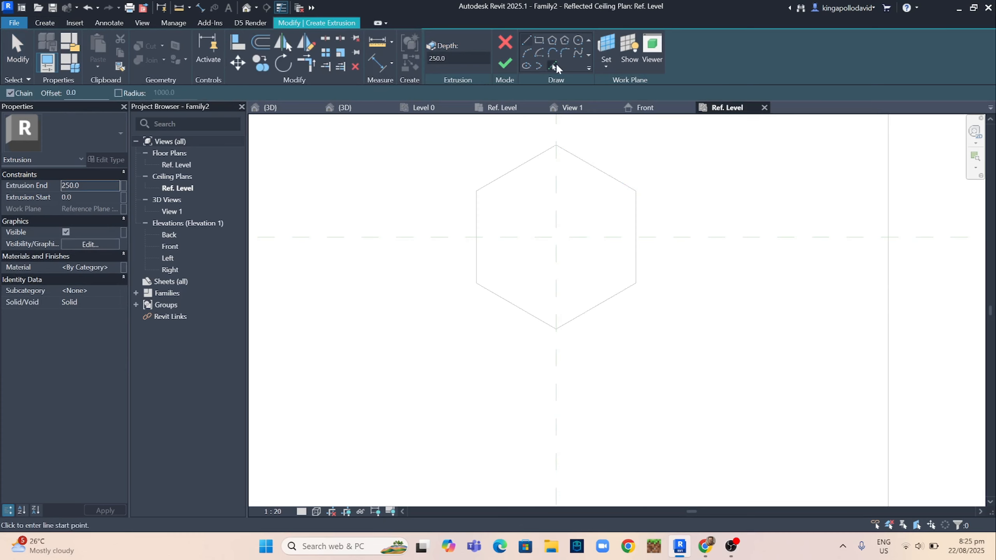
{"action": "left_click", "coordinate": [578, 41]}
{"action": "scroll", "coordinate": [556, 225], "scroll_direction": "up", "scroll_amount": 2}
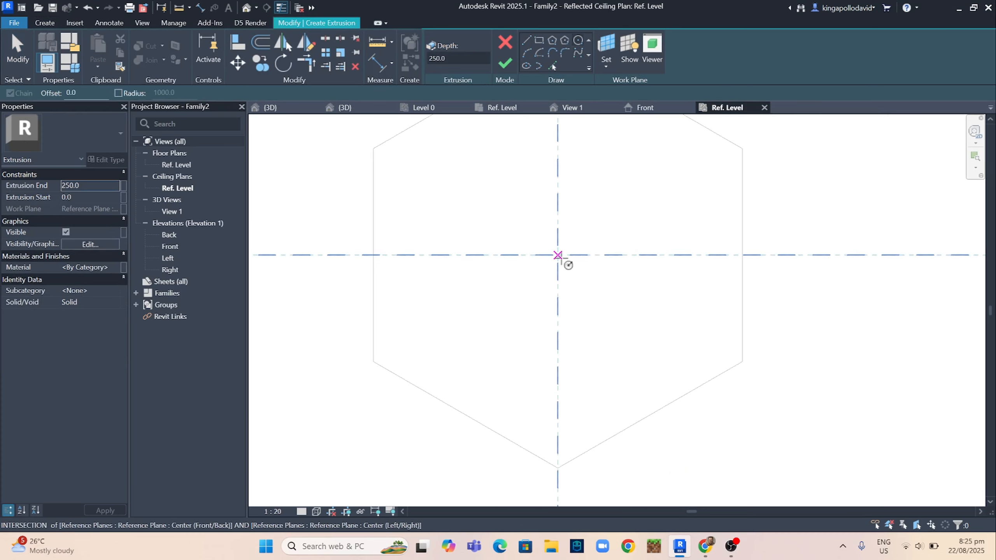
{"action": "left_click", "coordinate": [557, 255]}
{"action": "scroll", "coordinate": [561, 257], "scroll_direction": "up", "scroll_amount": 3}
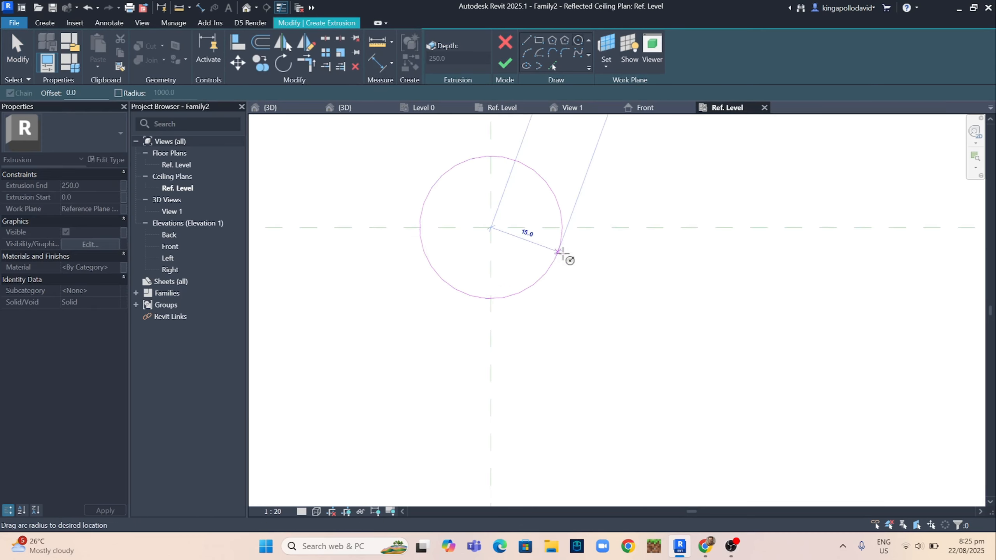
{"action": "scroll", "coordinate": [534, 246], "scroll_direction": "down", "scroll_amount": 3}
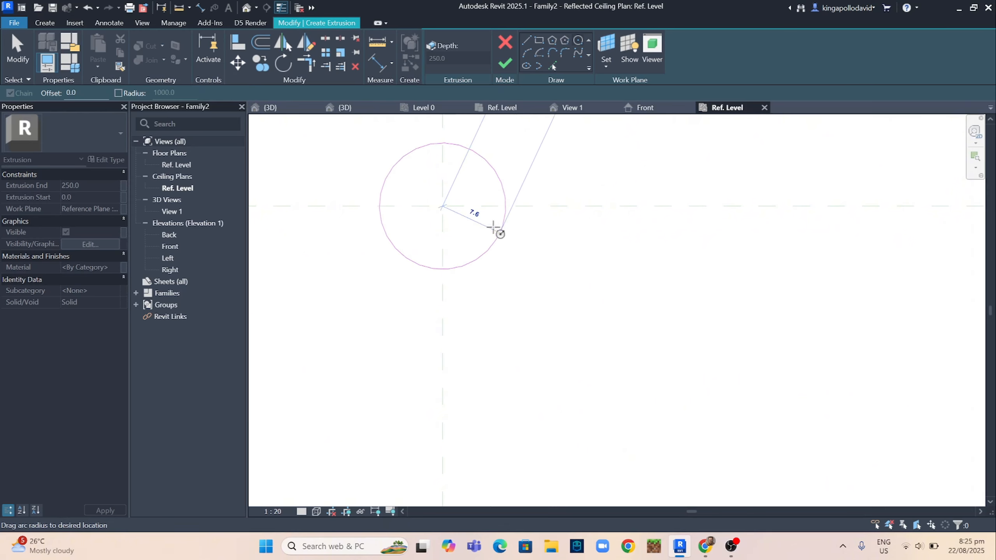
{"action": "scroll", "coordinate": [492, 224], "scroll_direction": "up", "scroll_amount": 2}
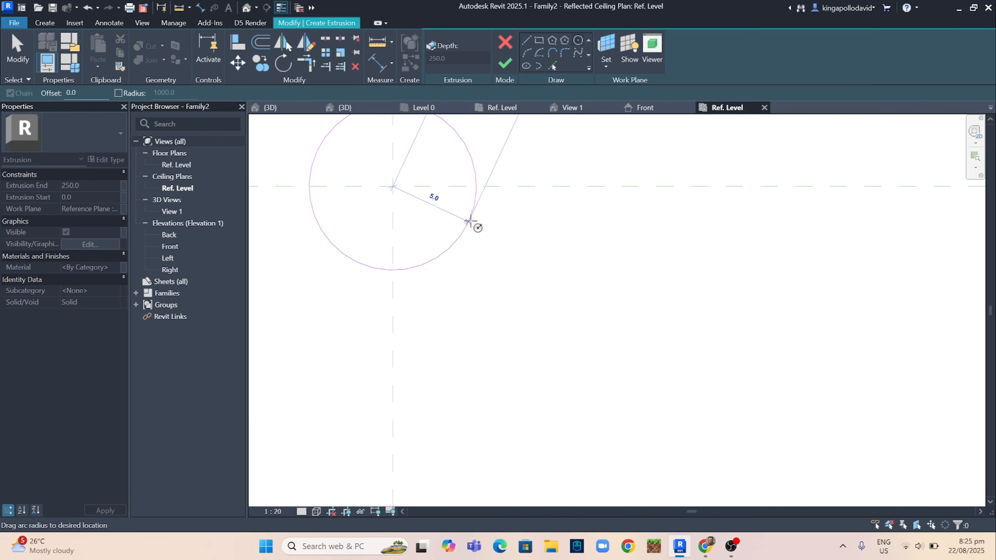
{"action": "left_click", "coordinate": [467, 221]}
{"action": "scroll", "coordinate": [470, 219], "scroll_direction": "down", "scroll_amount": 5}
{"action": "left_click", "coordinate": [504, 66]}
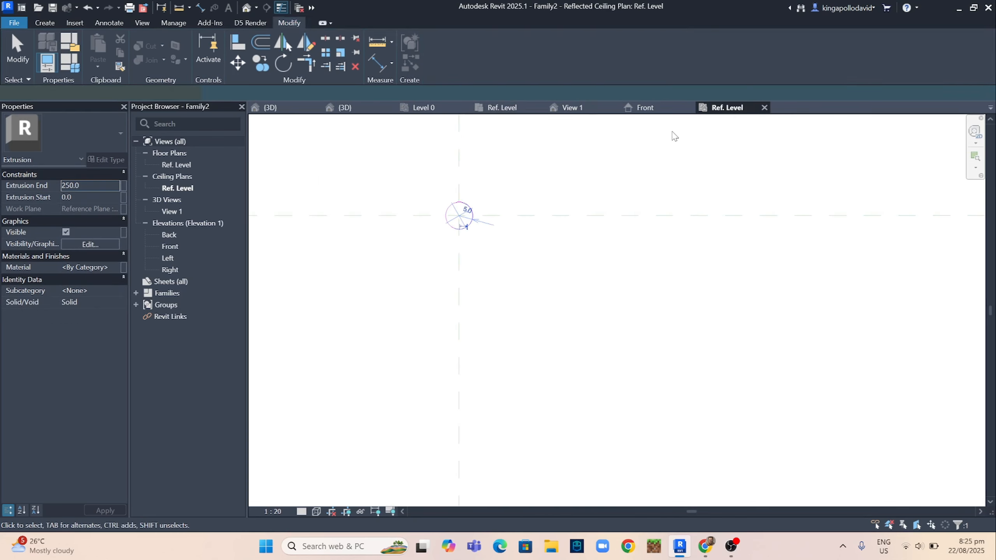
In the front elevation, reshape the thin round extrusion to run from the ceiling line at 0 down to the host plane at -500
{"action": "left_click", "coordinate": [644, 107]}
{"action": "scroll", "coordinate": [539, 281], "scroll_direction": "down", "scroll_amount": 2}
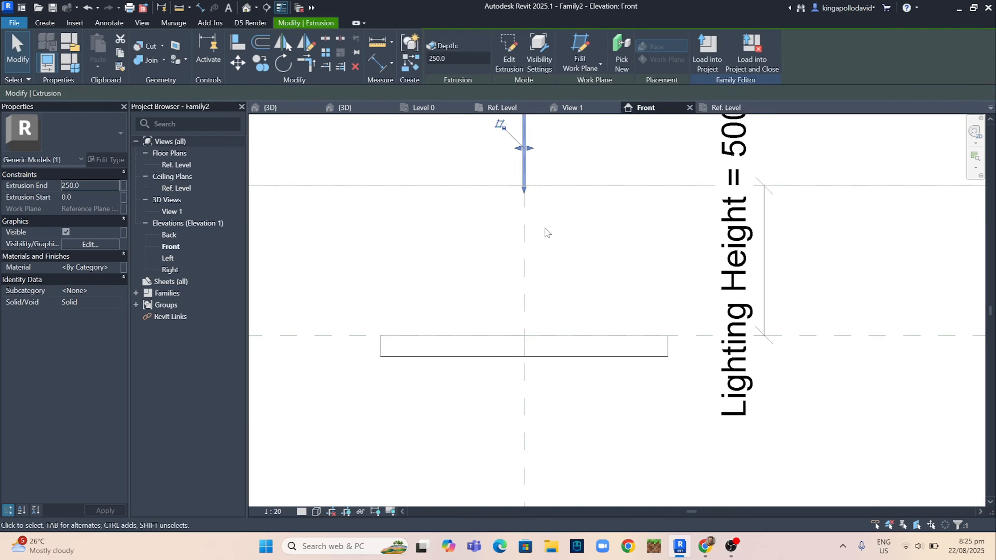
{"action": "left_click_drag", "start_coordinate": [524, 188], "coordinate": [525, 224]}
{"action": "left_click_drag", "start_coordinate": [525, 306], "coordinate": [524, 336]}
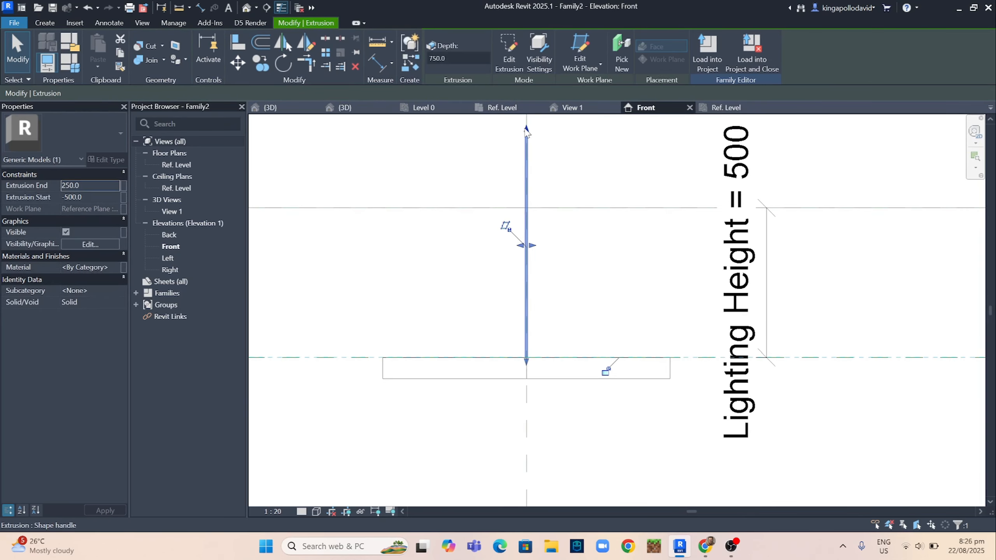
{"action": "left_click_drag", "start_coordinate": [527, 132], "coordinate": [526, 207]}
{"action": "scroll", "coordinate": [571, 223], "scroll_direction": "down", "scroll_amount": 3}
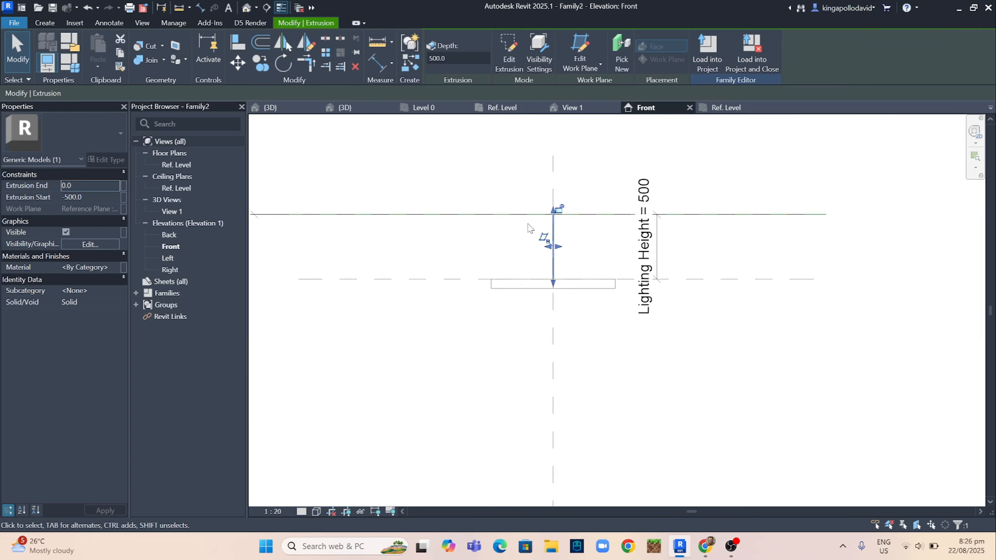
{"action": "scroll", "coordinate": [530, 228], "scroll_direction": "up", "scroll_amount": 4}
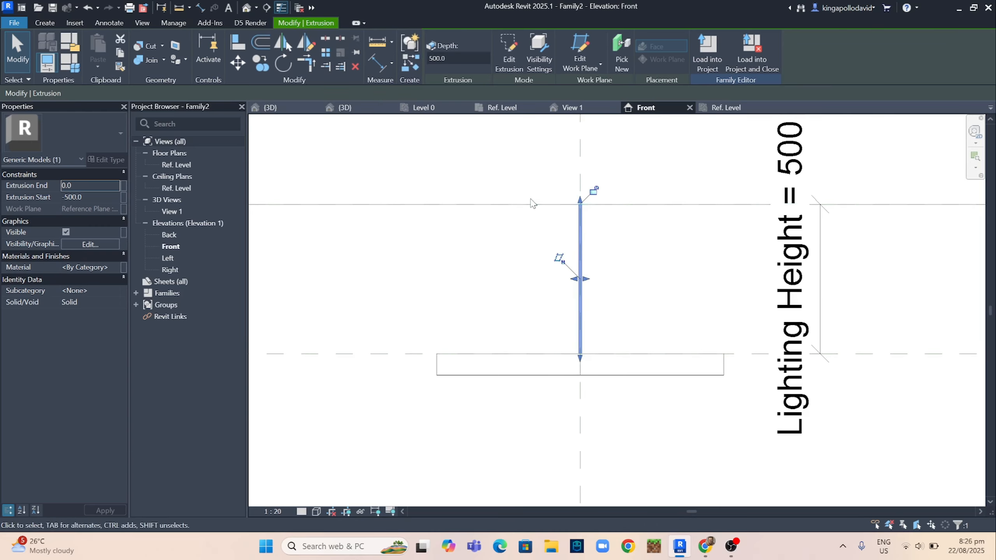
{"action": "left_click", "coordinate": [616, 232]}
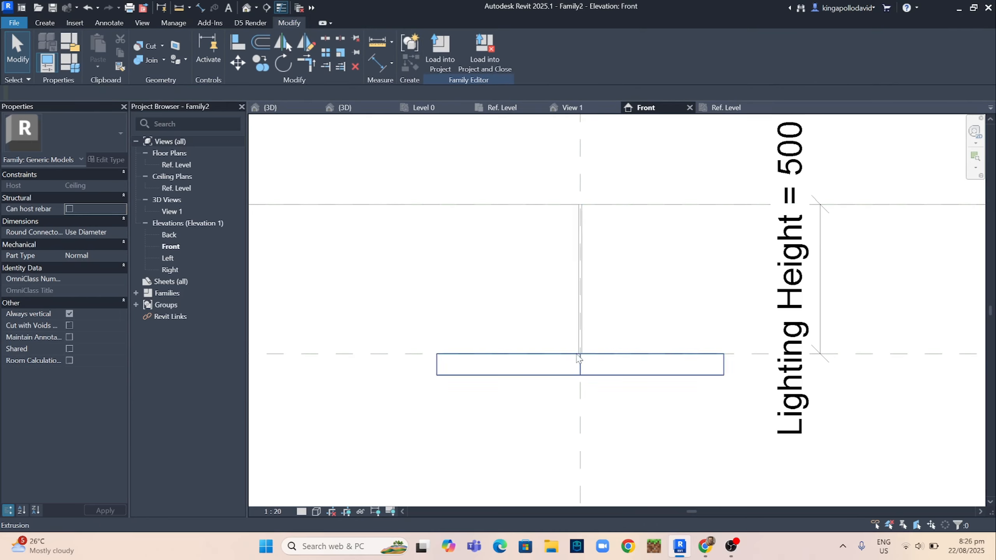
Align the lower end of the round rod with the host reference plane at the top of the hexagonal body
{"action": "scroll", "coordinate": [585, 340], "scroll_direction": "up", "scroll_amount": 5}
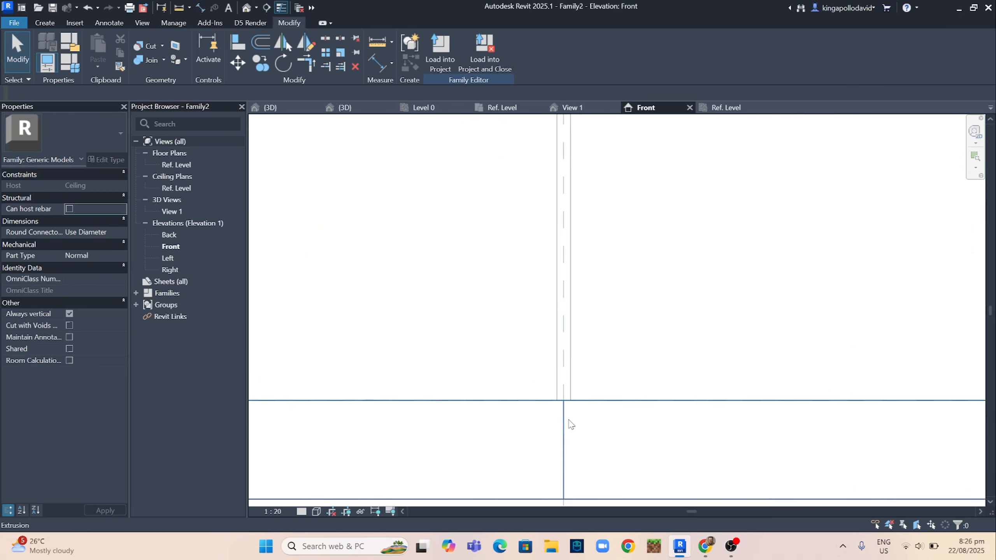
{"action": "left_click", "coordinate": [570, 392]}
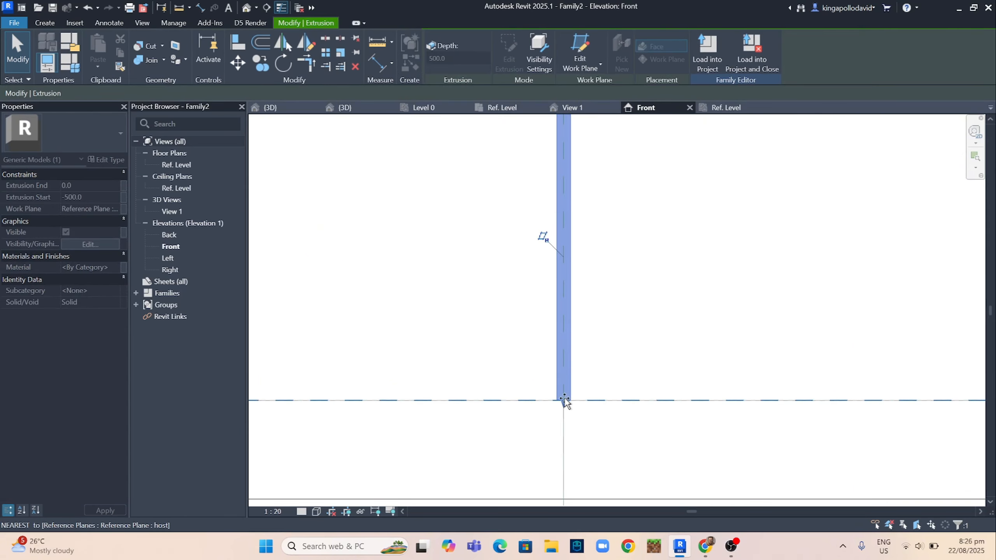
{"action": "scroll", "coordinate": [702, 326], "scroll_direction": "down", "scroll_amount": 5}
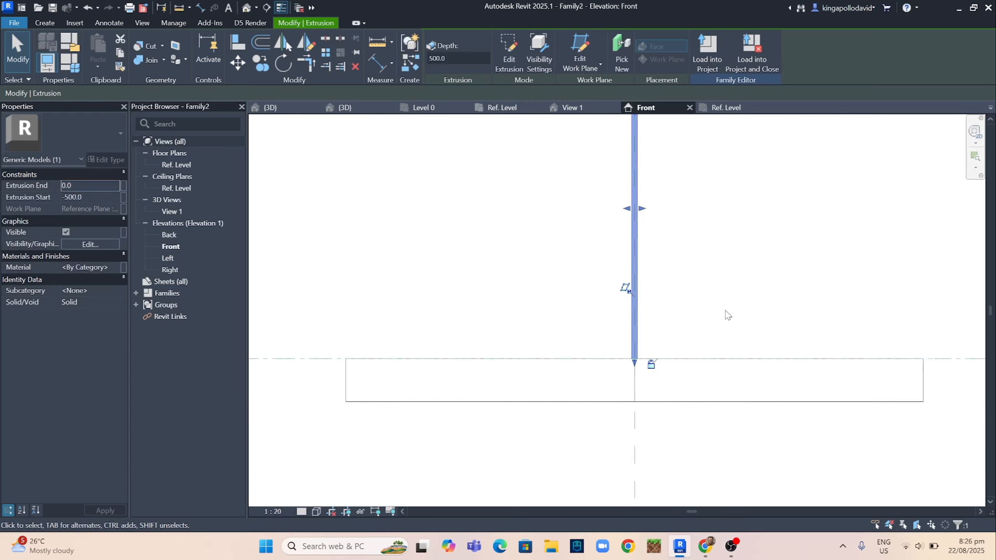
{"action": "scroll", "coordinate": [574, 225], "scroll_direction": "up", "scroll_amount": 3}
{"action": "scroll", "coordinate": [661, 271], "scroll_direction": "down", "scroll_amount": 3}
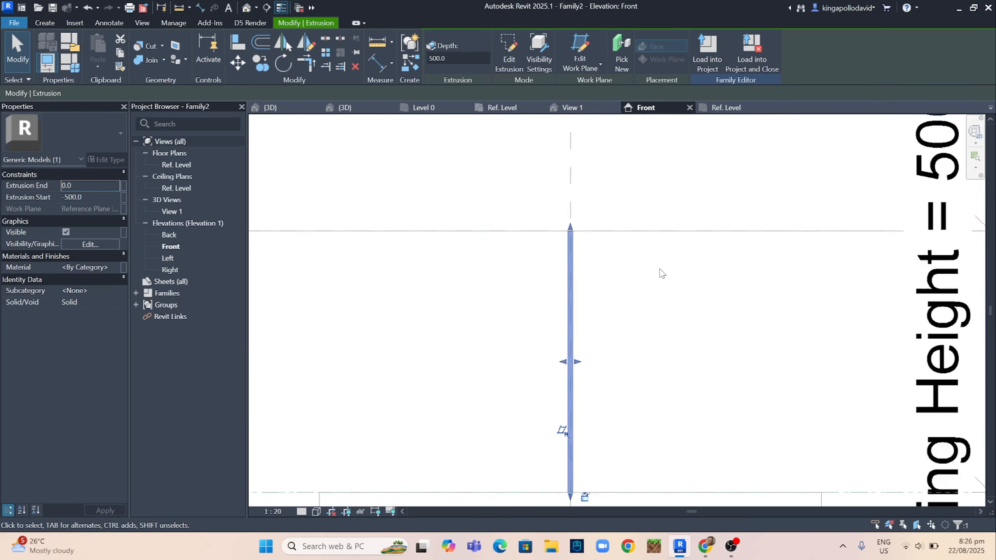
{"action": "middle_click_drag", "start_coordinate": [657, 323], "coordinate": [561, 292]}
{"action": "left_click", "coordinate": [563, 297]}
{"action": "scroll", "coordinate": [593, 295], "scroll_direction": "down", "scroll_amount": 4}
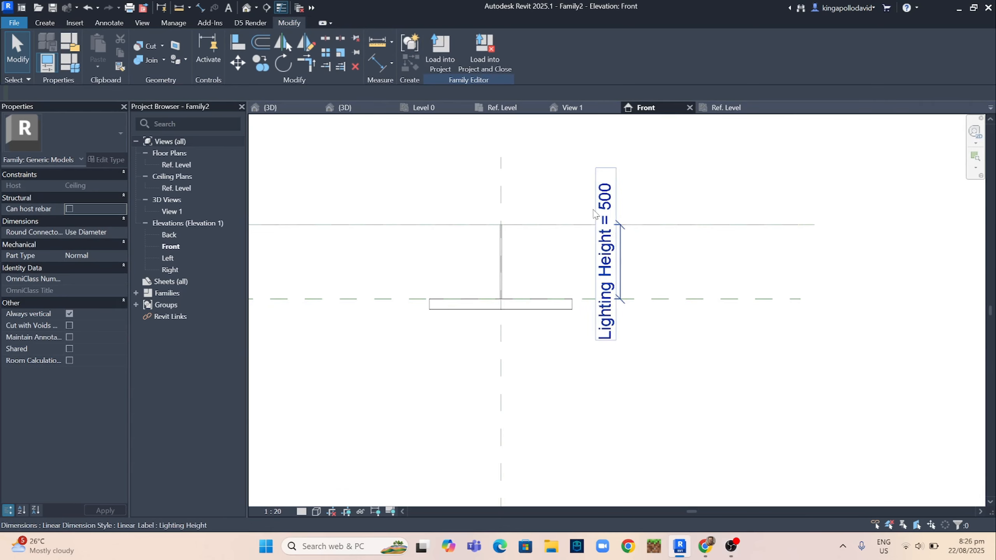
Examine the hanging light under the ceiling in the family's 3D view and compare it with the front elevation
{"action": "left_click", "coordinate": [252, 6]}
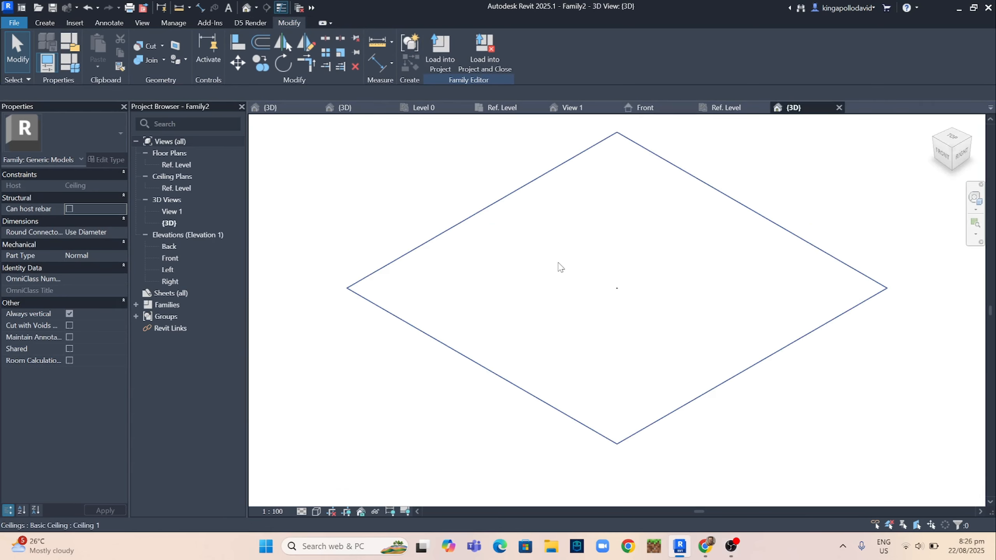
{"action": "middle_click_drag", "start_coordinate": [572, 298], "coordinate": [690, 310], "text": "shift"}
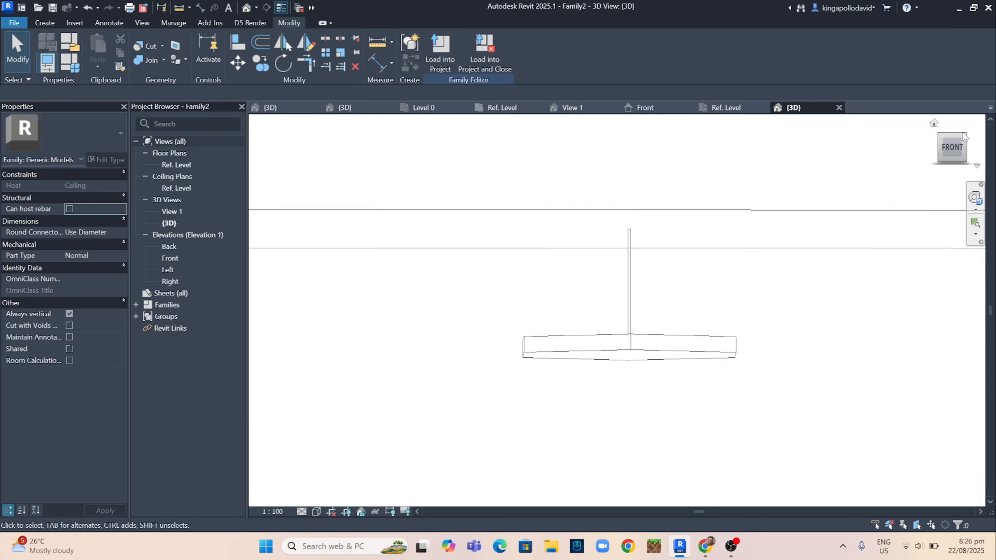
{"action": "left_click", "coordinate": [956, 152]}
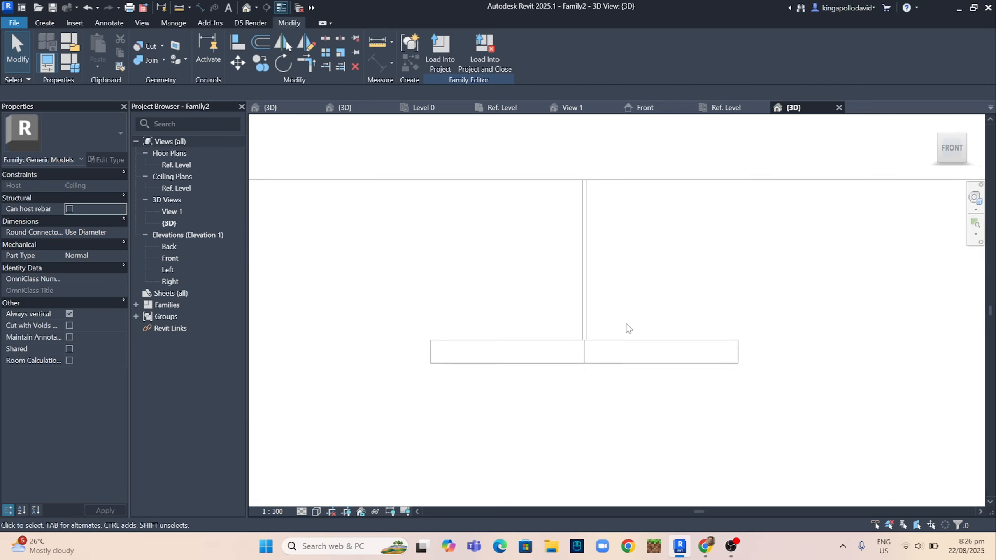
{"action": "scroll", "coordinate": [628, 328], "scroll_direction": "up", "scroll_amount": 1}
{"action": "left_click", "coordinate": [661, 112]}
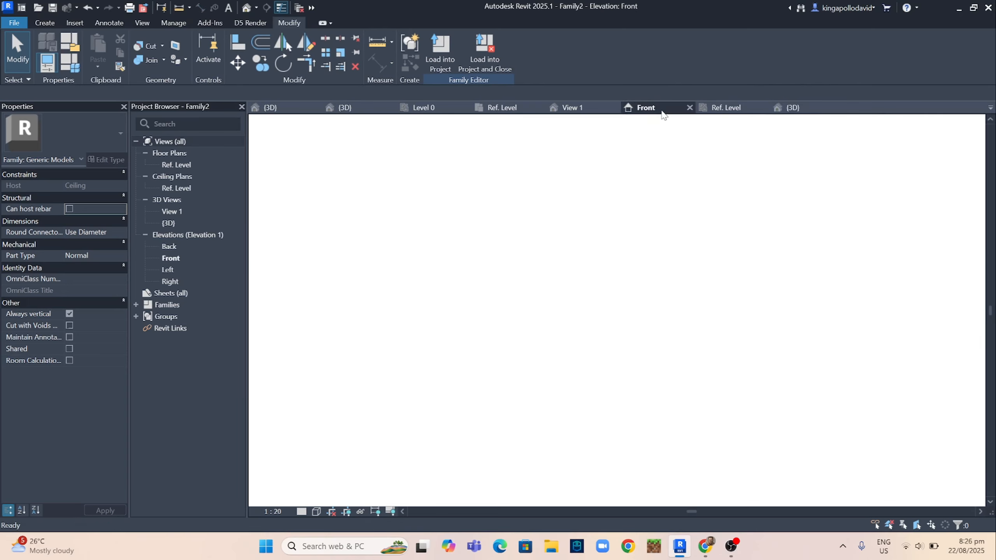
{"action": "scroll", "coordinate": [529, 265], "scroll_direction": "up", "scroll_amount": 2}
{"action": "scroll", "coordinate": [640, 270], "scroll_direction": "down", "scroll_amount": 1}
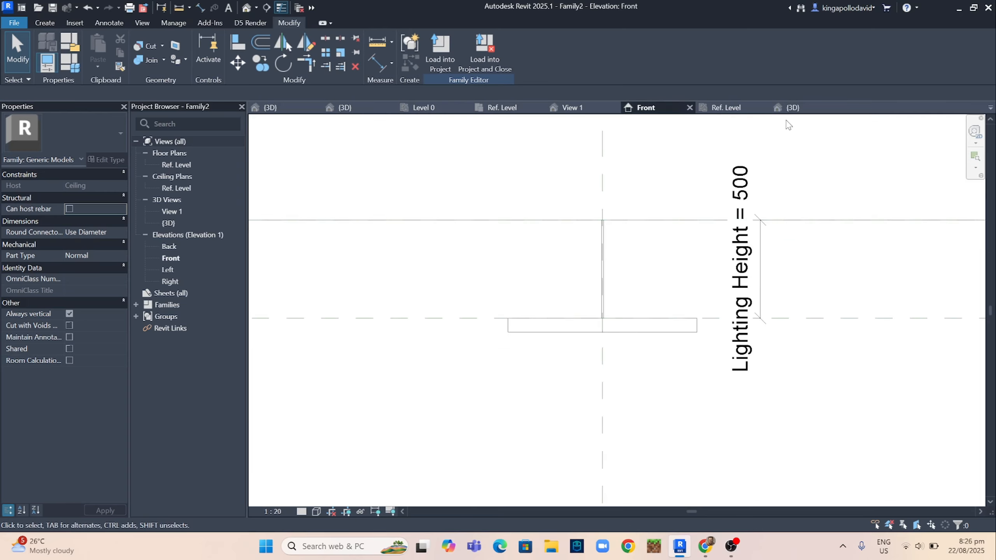
{"action": "left_click", "coordinate": [790, 110]}
{"action": "left_click", "coordinate": [651, 110]}
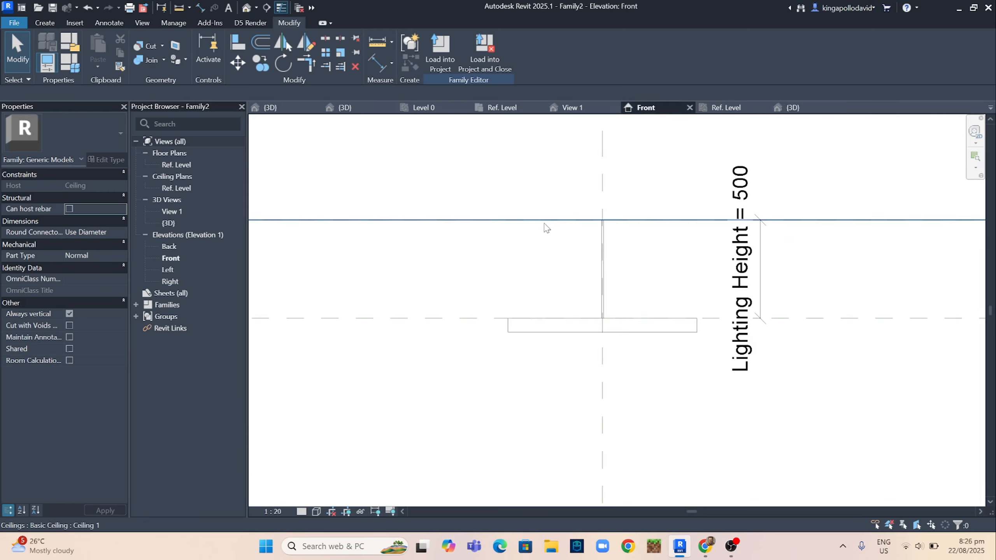
{"action": "left_click", "coordinate": [793, 108]}
{"action": "scroll", "coordinate": [623, 234], "scroll_direction": "down", "scroll_amount": 2}
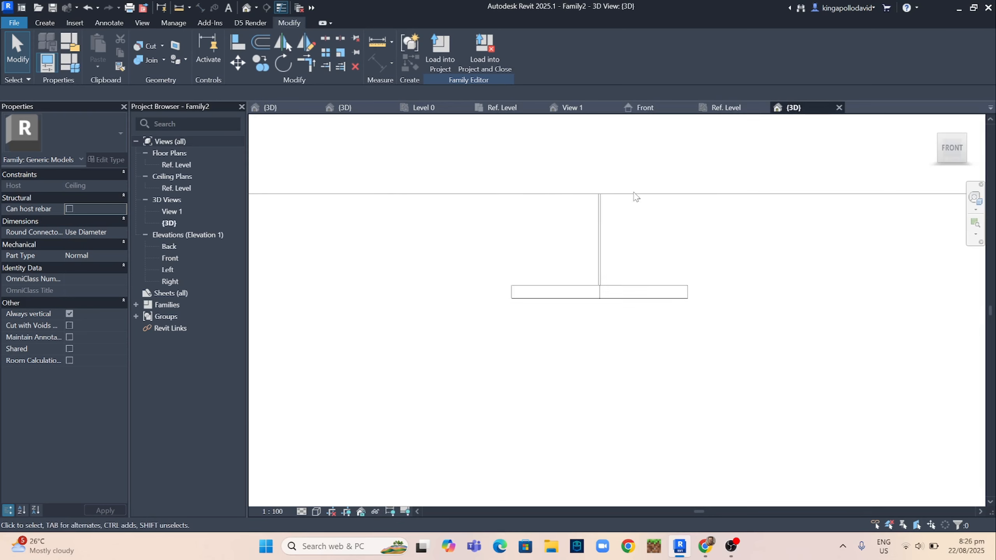
{"action": "left_click", "coordinate": [663, 108]}
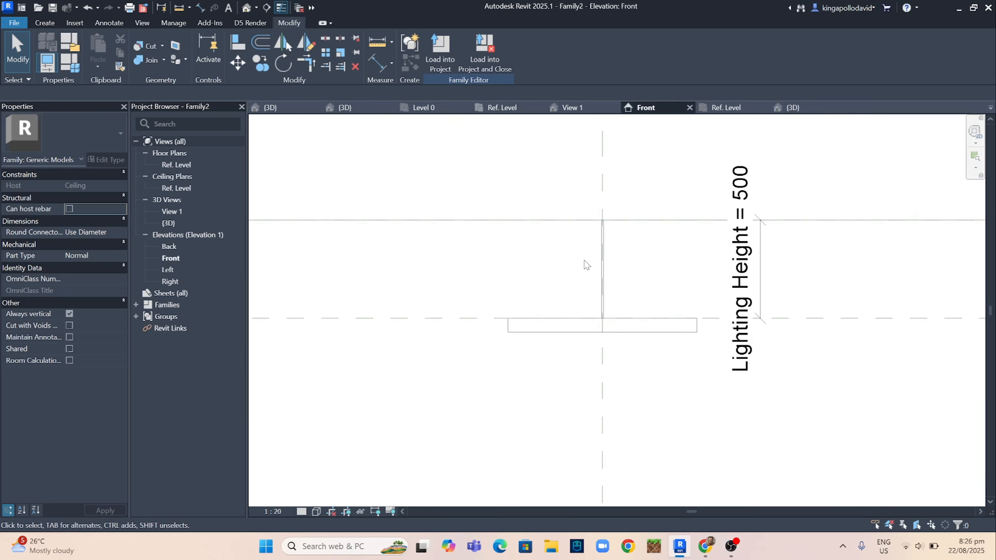
{"action": "left_click", "coordinate": [792, 108]}
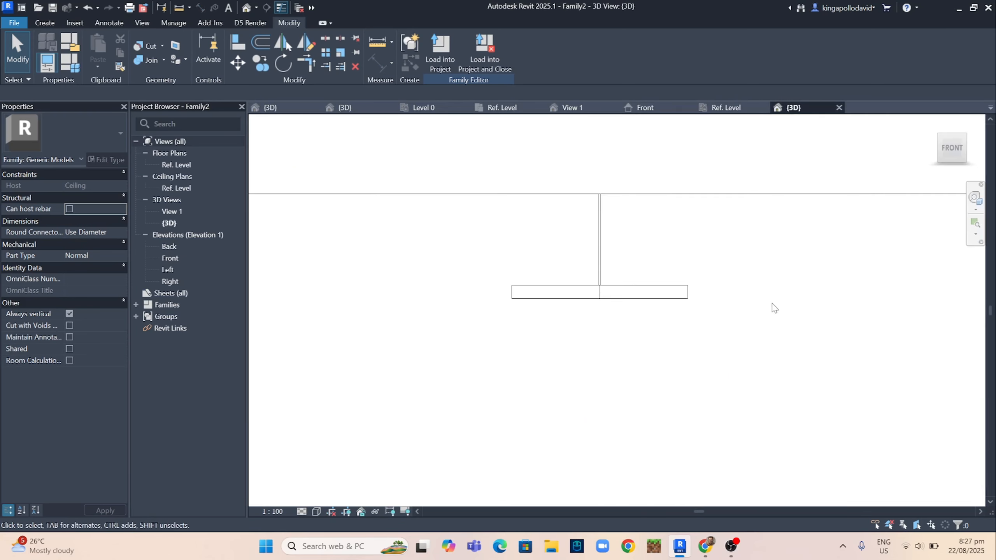
{"action": "middle_click_drag", "start_coordinate": [774, 308], "coordinate": [741, 359], "text": "shift"}
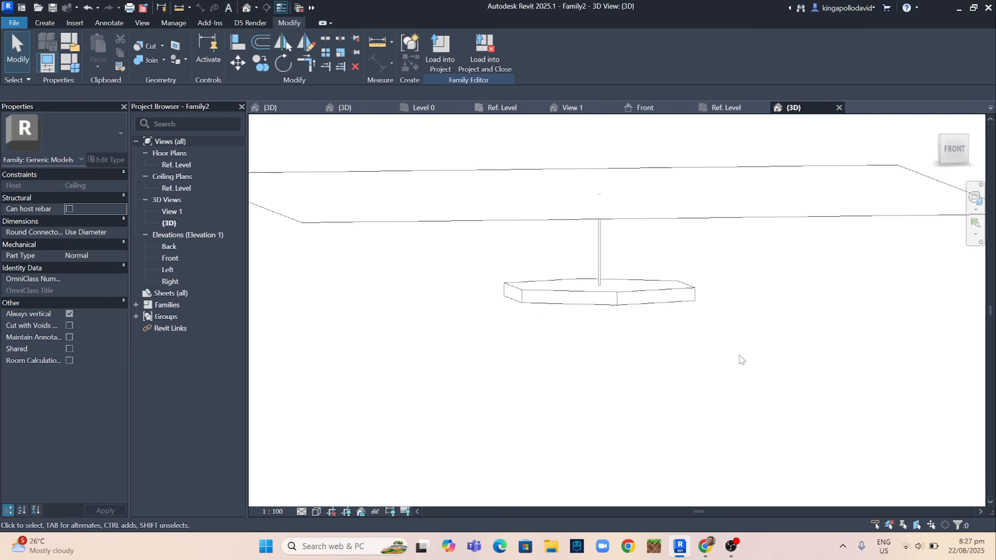
{"action": "left_click", "coordinate": [740, 548]}
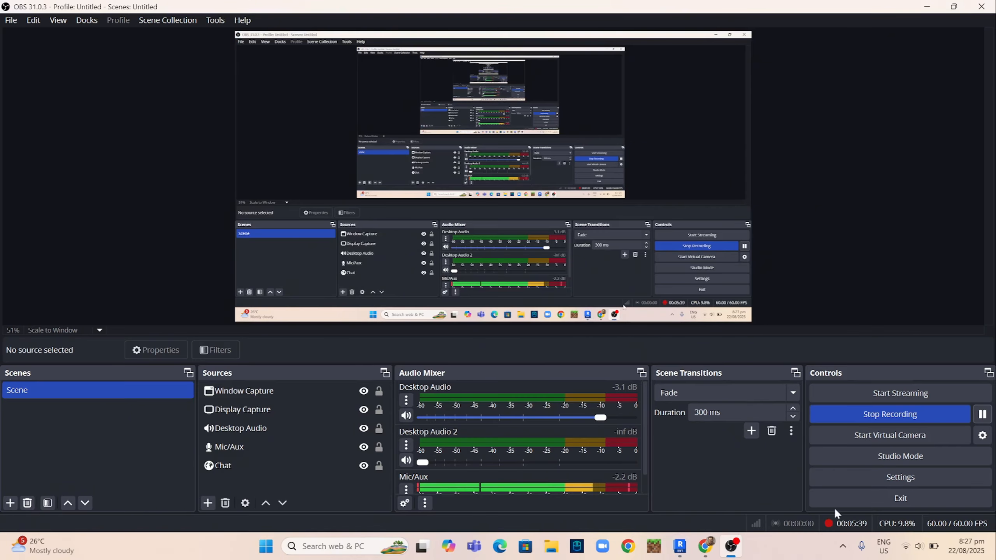
{"action": "left_click", "coordinate": [681, 547]}
{"action": "middle_click_drag", "start_coordinate": [678, 294], "coordinate": [711, 313], "text": "shift"}
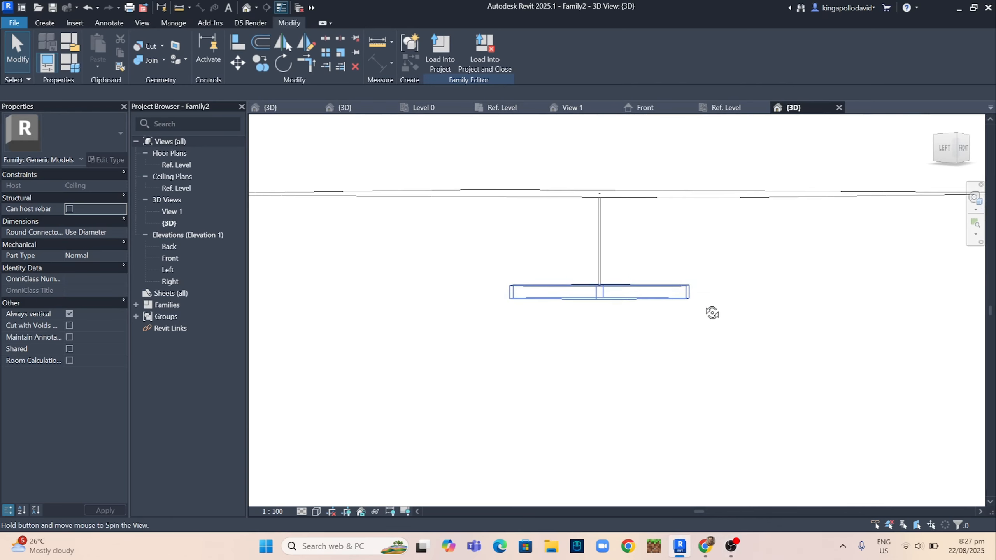
{"action": "left_click", "coordinate": [645, 107]}
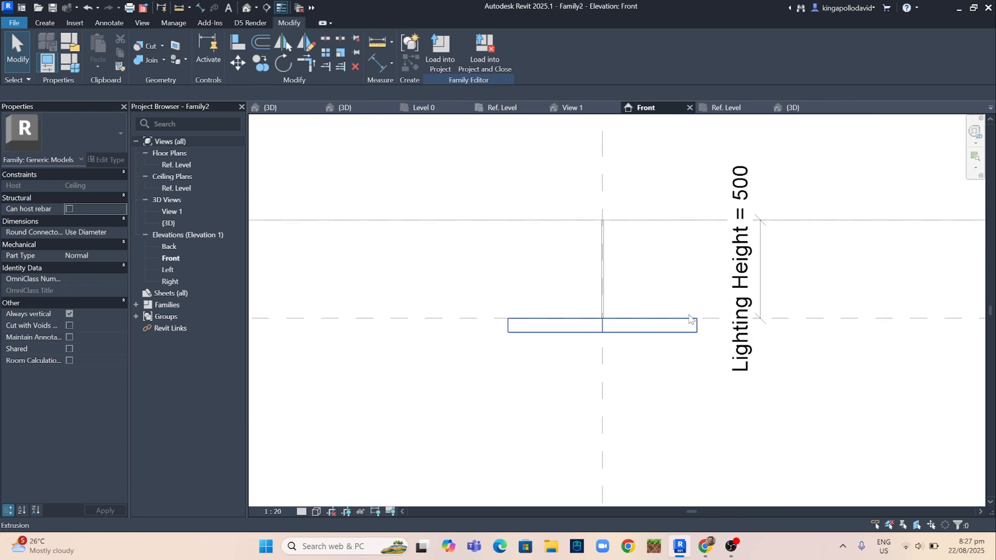
{"action": "scroll", "coordinate": [690, 320], "scroll_direction": "down", "scroll_amount": 3}
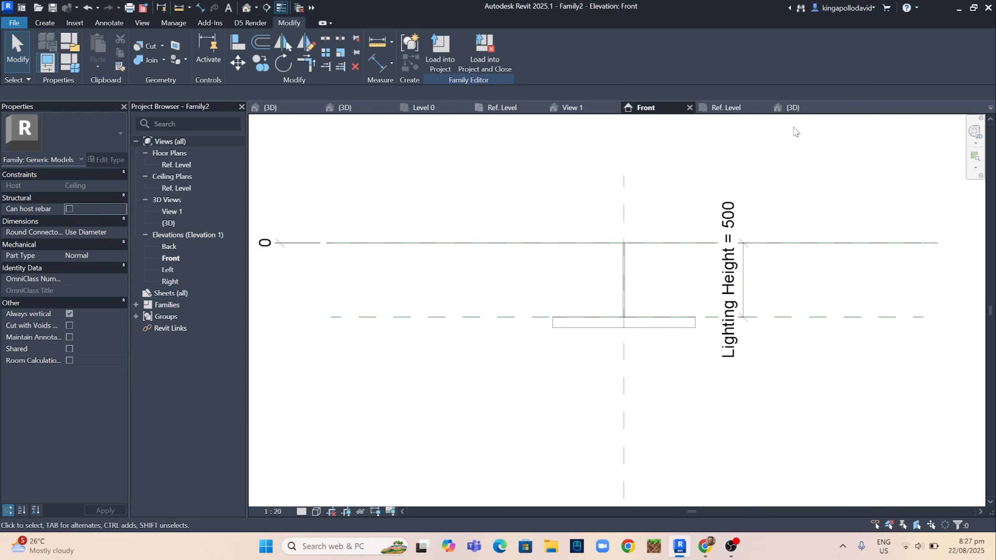
Test the Lighting Height parameter at 400 in Family Types while viewing the hanging light from the front in 3D
{"action": "left_click", "coordinate": [792, 107]}
{"action": "middle_click_drag", "start_coordinate": [836, 222], "coordinate": [694, 219], "text": "shift"}
{"action": "left_click", "coordinate": [950, 157]}
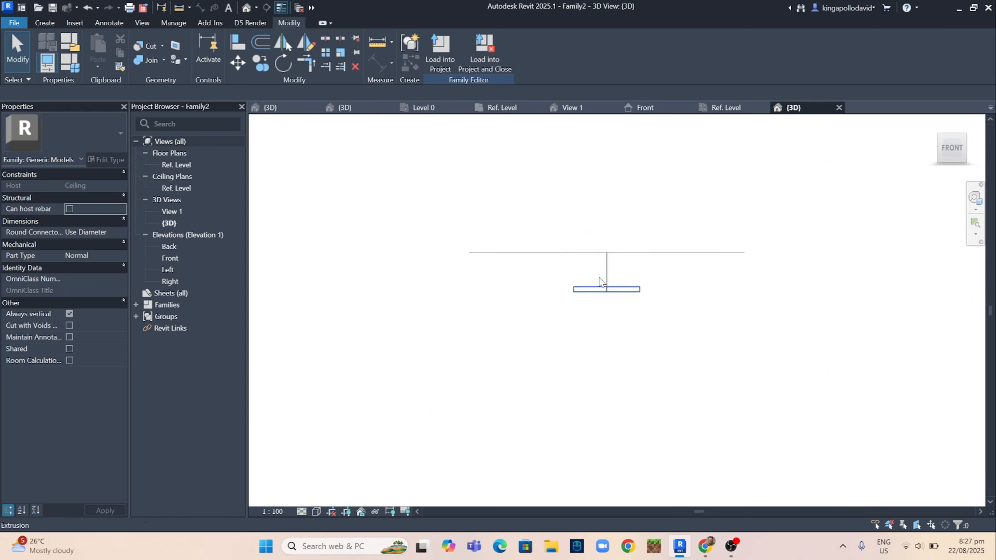
{"action": "scroll", "coordinate": [599, 297], "scroll_direction": "up", "scroll_amount": 1}
{"action": "middle_click_drag", "start_coordinate": [599, 297], "coordinate": [563, 253]}
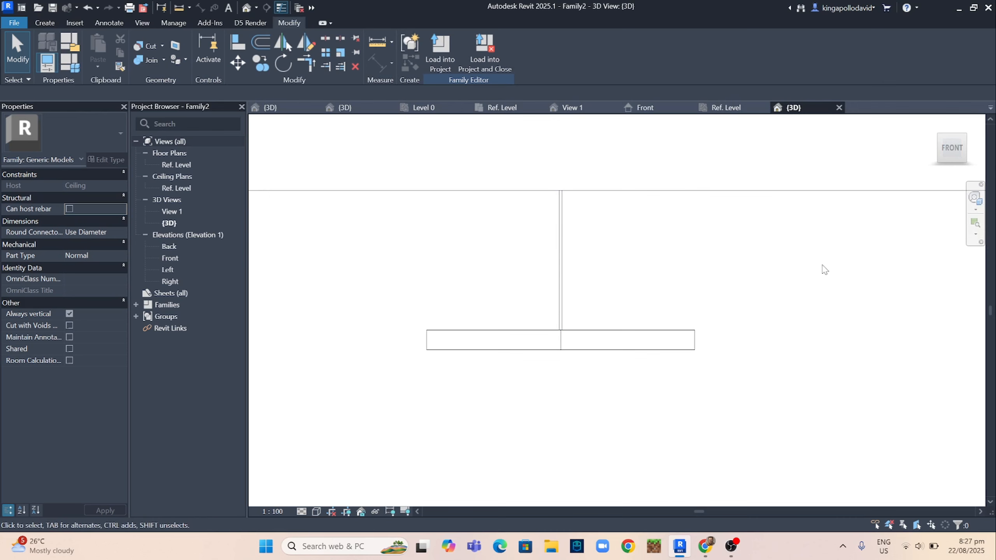
{"action": "left_click", "coordinate": [70, 63]}
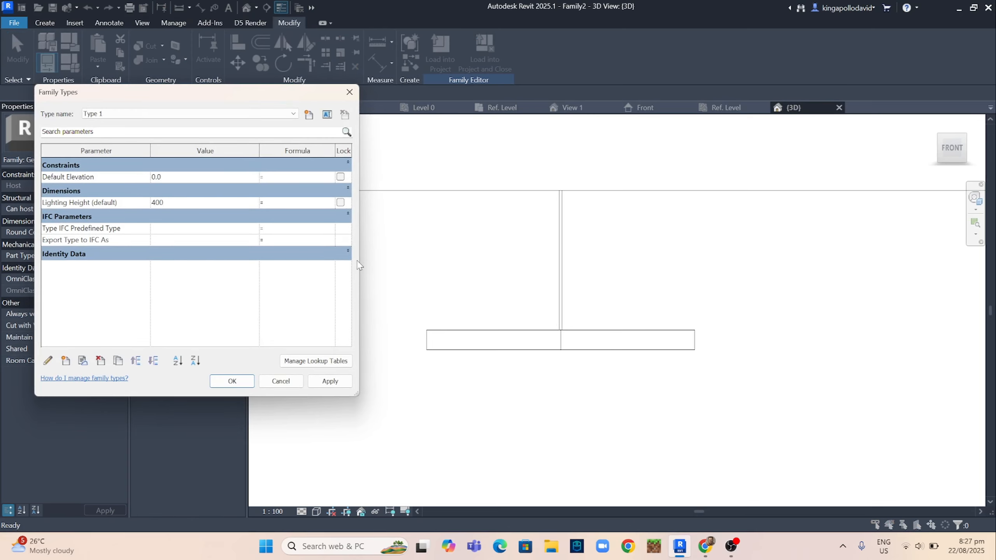
{"action": "left_click", "coordinate": [331, 380]}
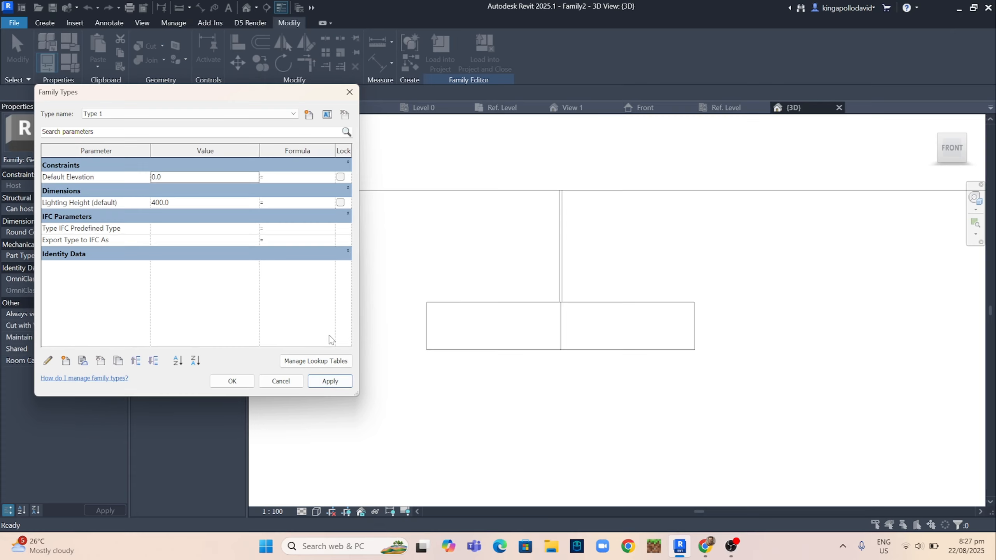
{"action": "left_click", "coordinate": [222, 204]}
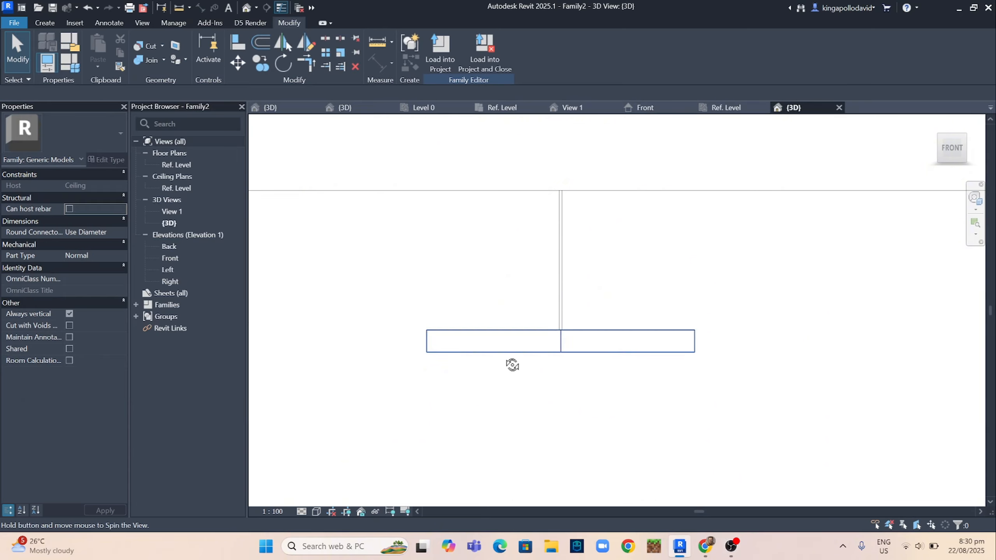
Examine the hexagonal body and rod from below in 3D, comparing the Wireframe and Hidden Line visual styles
{"action": "middle_click_drag", "start_coordinate": [511, 363], "coordinate": [638, 356], "text": "shift"}
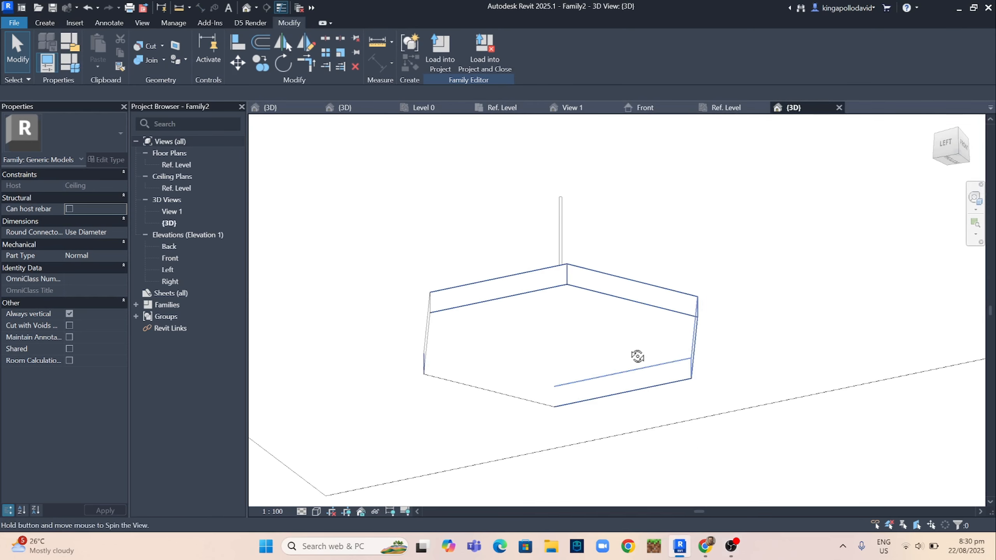
{"action": "middle_click_drag", "start_coordinate": [532, 391], "coordinate": [501, 414], "text": "shift"}
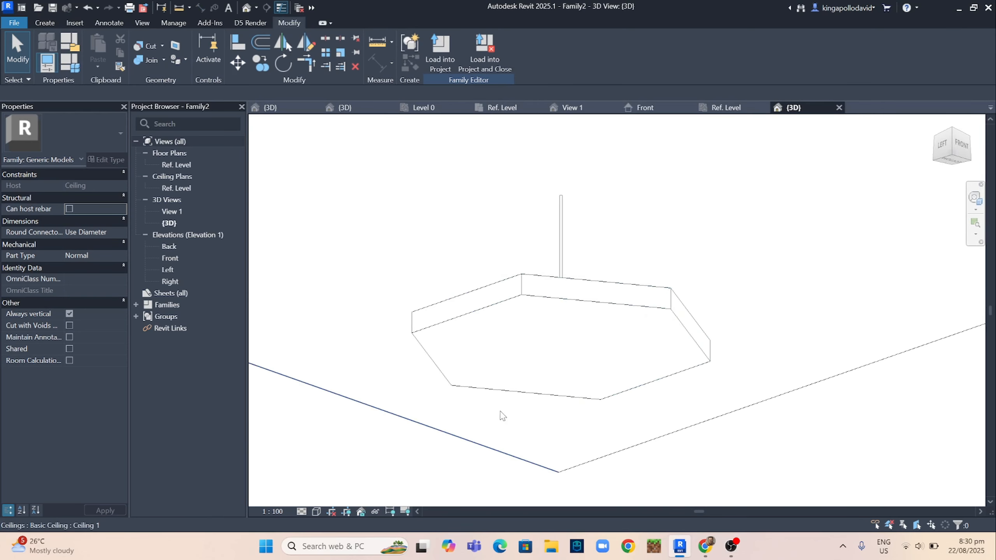
{"action": "left_click", "coordinate": [318, 516]}
{"action": "left_click", "coordinate": [337, 439]}
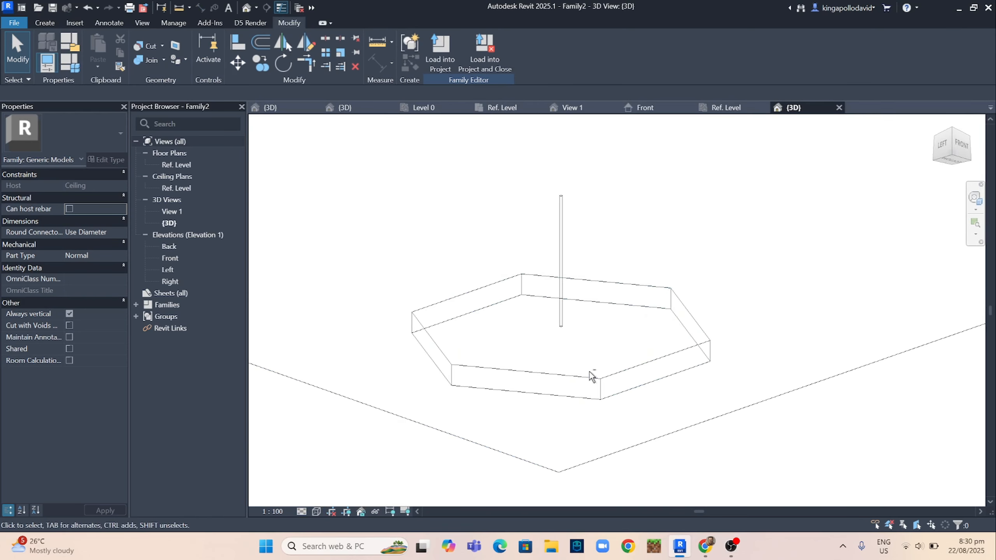
{"action": "middle_click_drag", "start_coordinate": [591, 376], "coordinate": [556, 320], "text": "shift"}
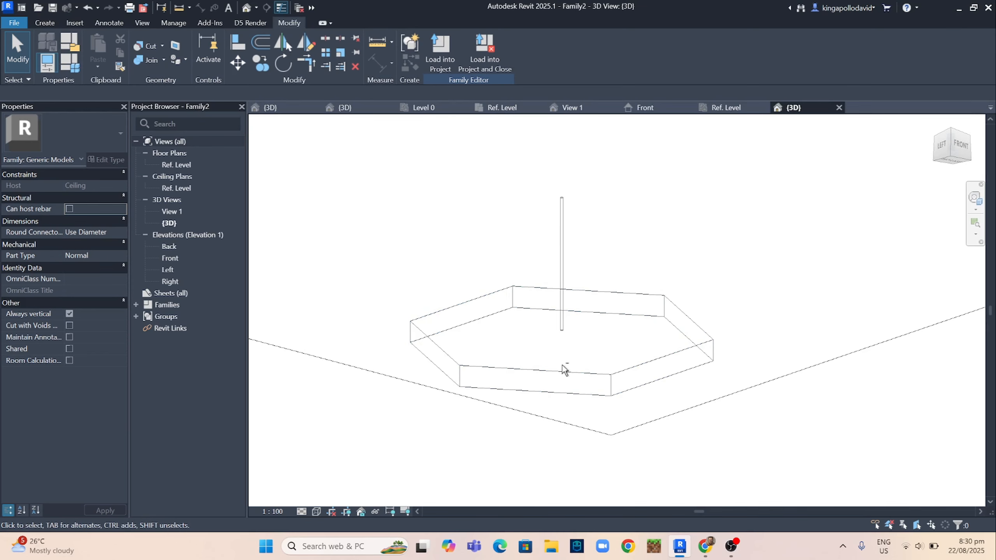
{"action": "middle_click_drag", "start_coordinate": [564, 369], "coordinate": [578, 347], "text": "shift"}
{"action": "left_click", "coordinate": [316, 511]}
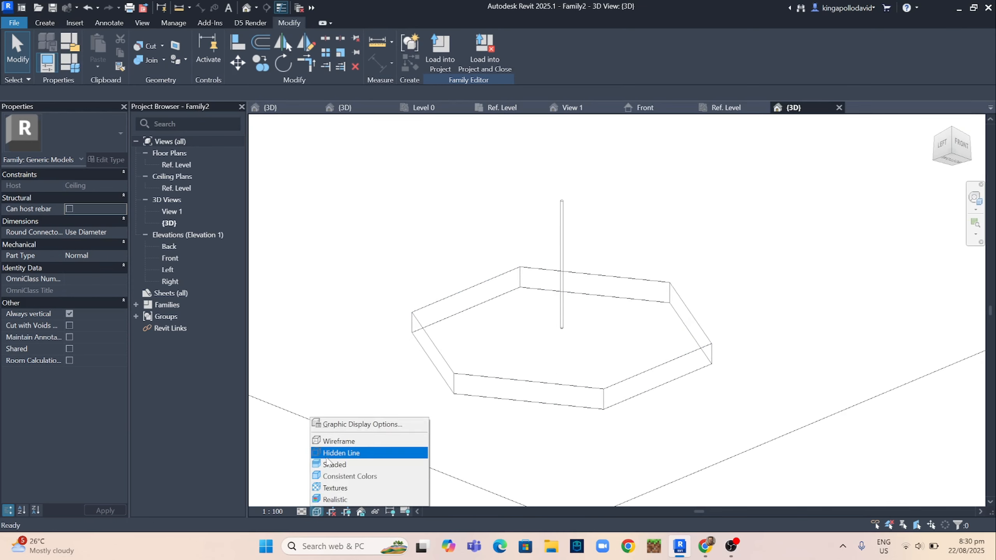
{"action": "left_click", "coordinate": [327, 458]}
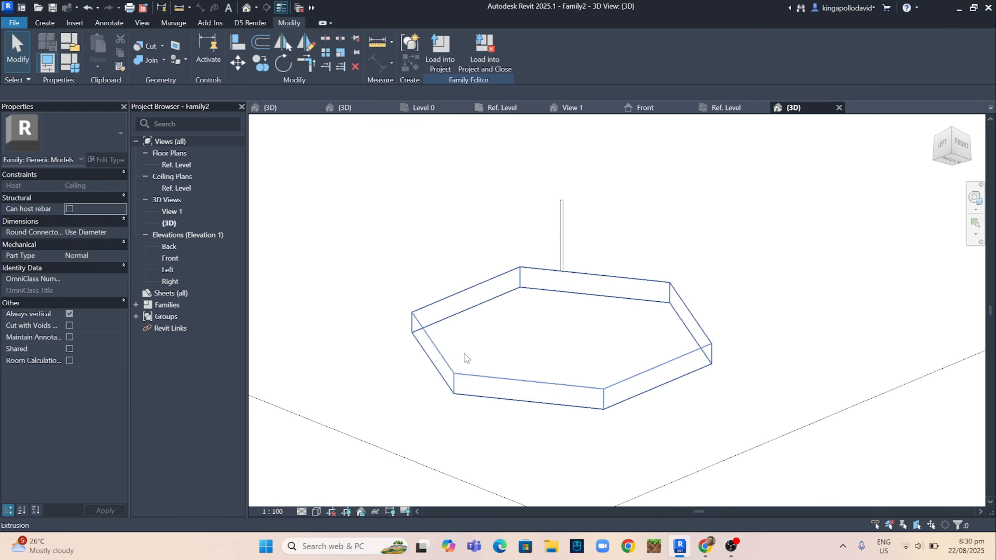
Start a void extrusion sketch and set the 3D view's visual style to Wireframe
{"action": "left_click", "coordinate": [45, 22]}
{"action": "left_click", "coordinate": [237, 66]}
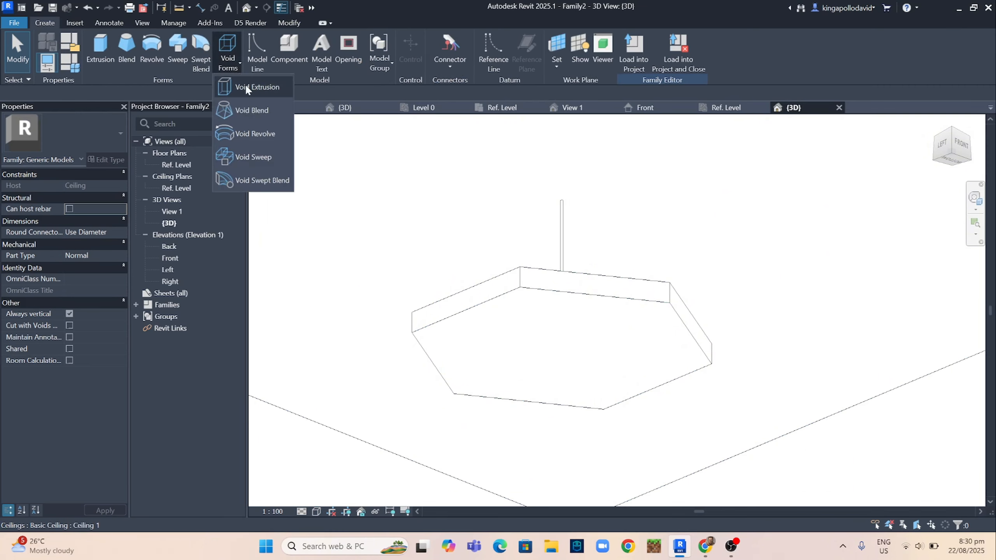
{"action": "left_click", "coordinate": [249, 105]}
{"action": "left_click", "coordinate": [316, 511]}
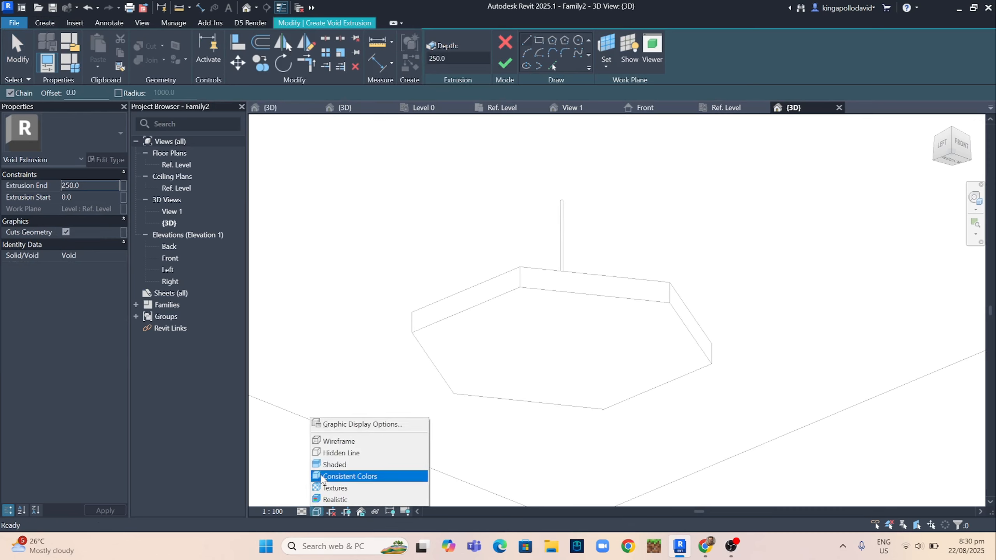
{"action": "left_click", "coordinate": [345, 439]}
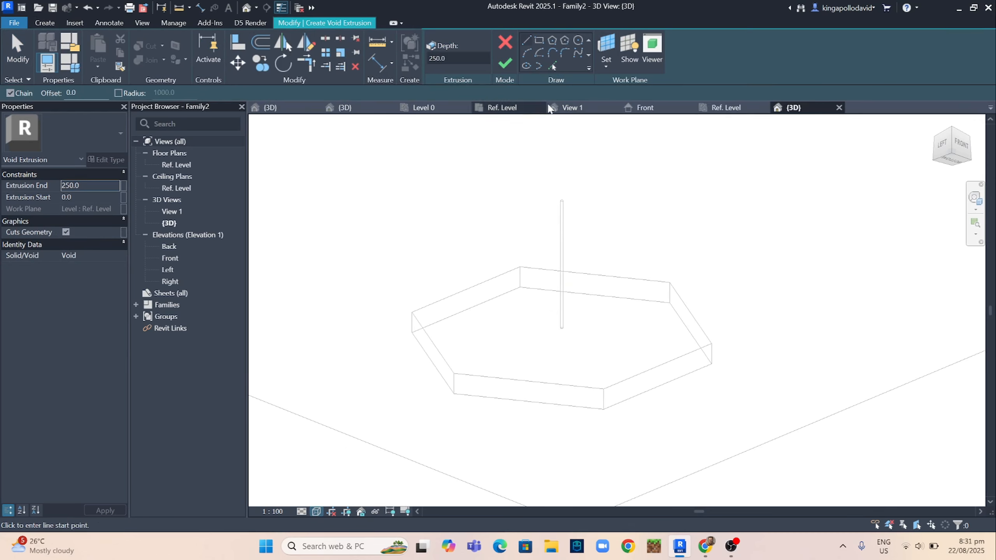
Try to create a void sketch line from the hexagonal body's lower edge with a 10 mm offset
{"action": "left_click", "coordinate": [552, 66]}
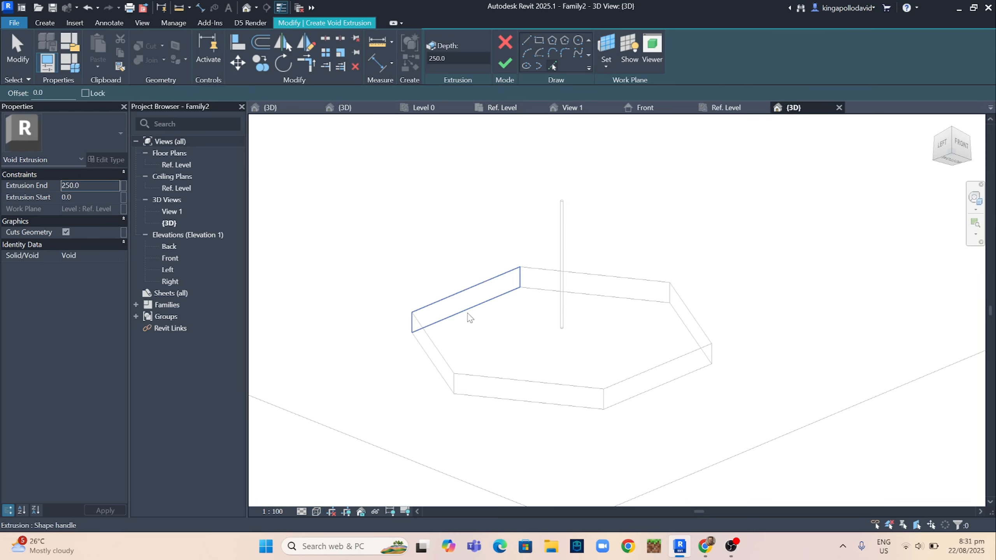
{"action": "scroll", "coordinate": [471, 317], "scroll_direction": "up", "scroll_amount": 3}
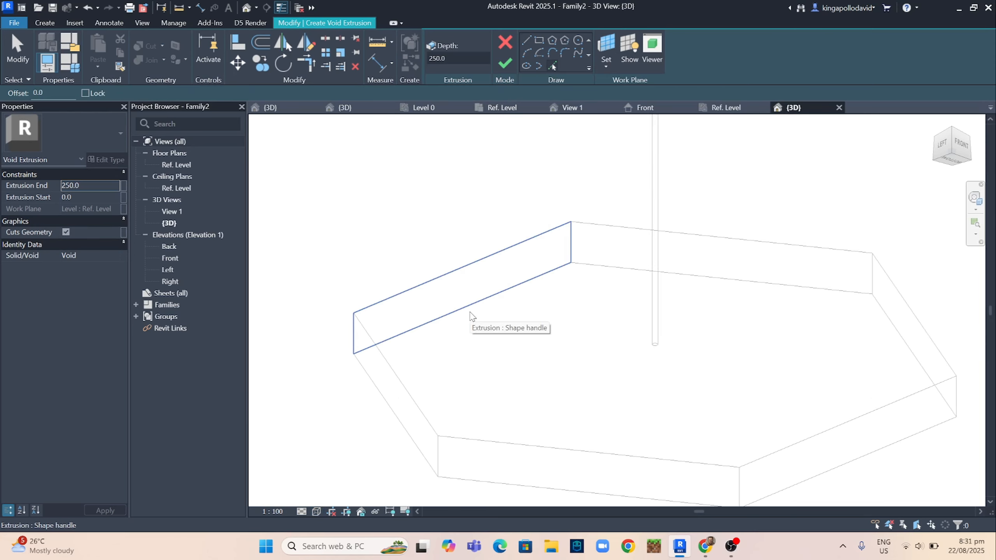
{"action": "key", "text": "Tab"}
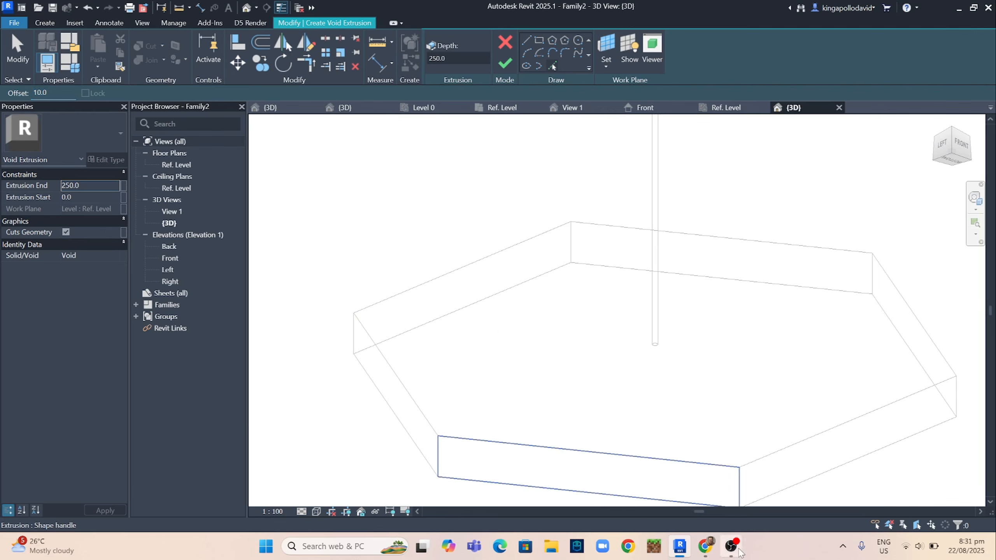
{"action": "scroll", "coordinate": [551, 211], "scroll_direction": "down", "scroll_amount": 3}
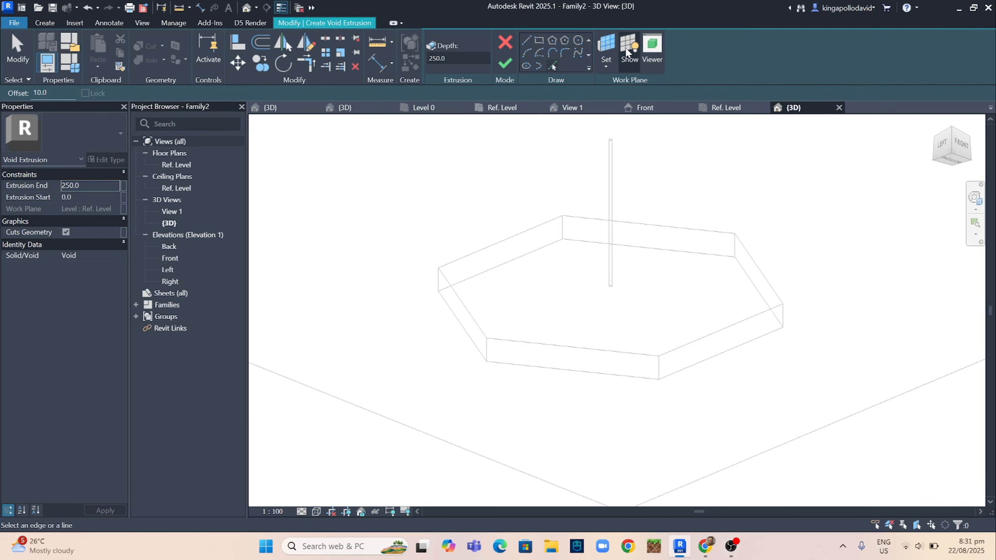
Set the void sketch's work plane by picking the underside face of the hexagonal body
{"action": "left_click", "coordinate": [606, 49]}
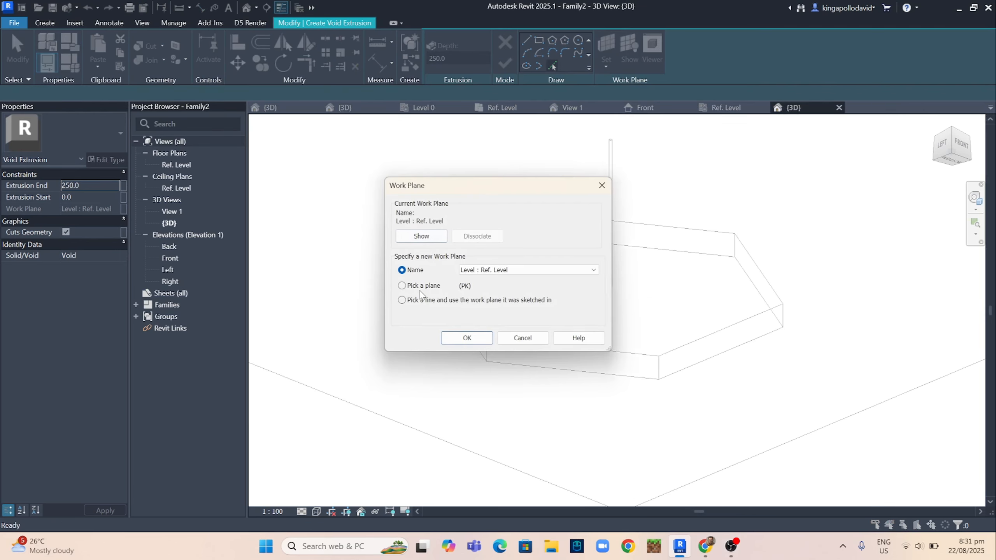
{"action": "left_click", "coordinate": [447, 338]}
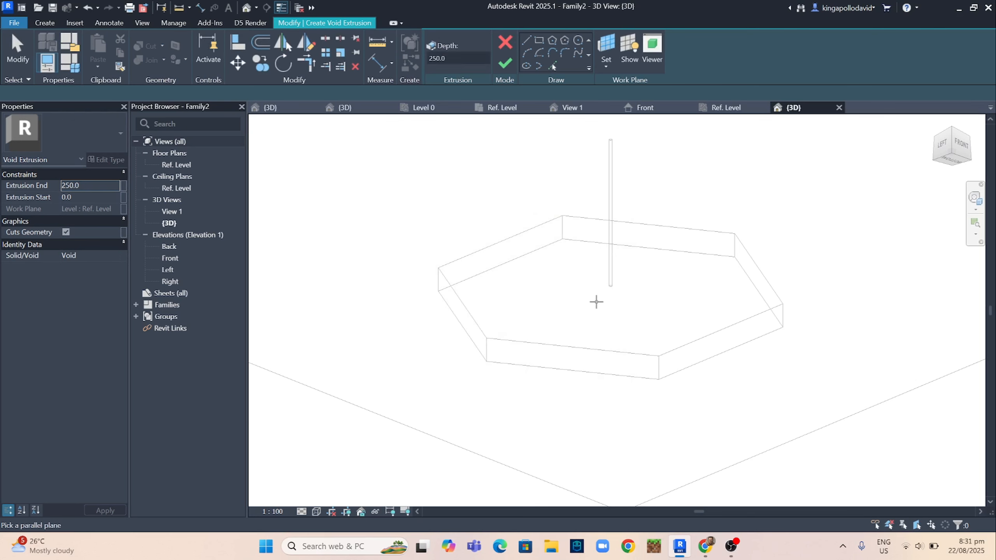
{"action": "left_click", "coordinate": [501, 272]}
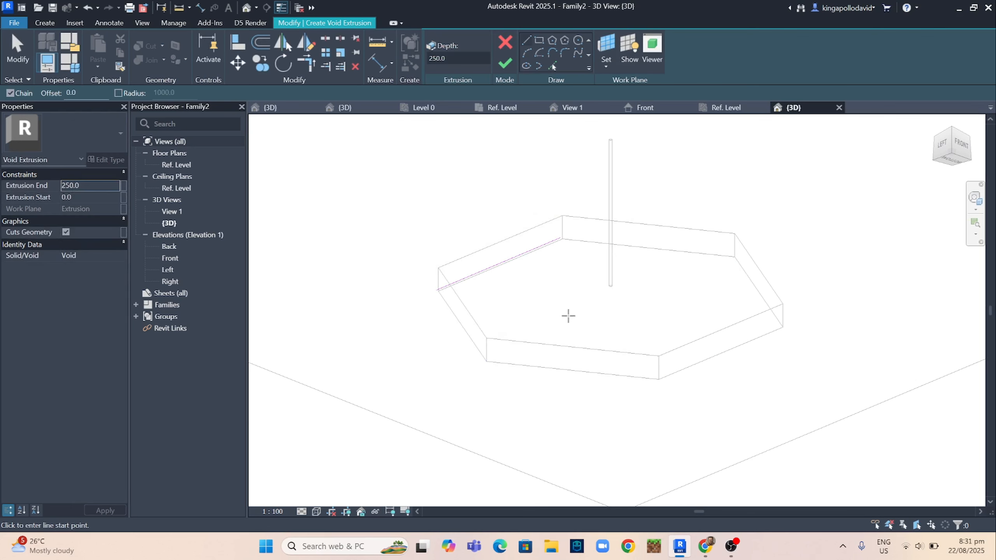
Delete the misplaced void sketch line just outside the hexagonal body's lower edge
{"action": "scroll", "coordinate": [529, 257], "scroll_direction": "up", "scroll_amount": 3}
{"action": "scroll", "coordinate": [529, 257], "scroll_direction": "up", "scroll_amount": 1}
{"action": "key", "text": "Escape"}
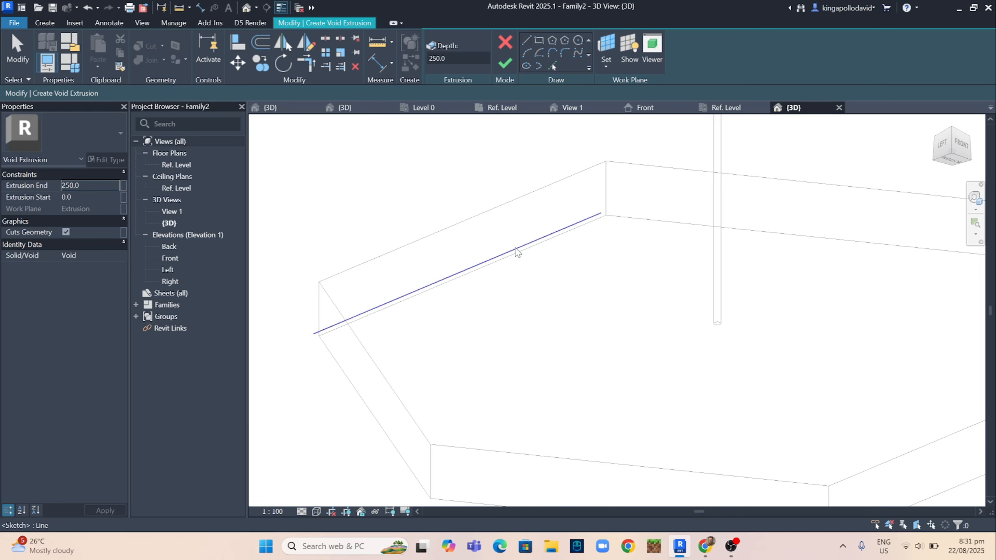
{"action": "left_click", "coordinate": [514, 247]}
{"action": "key", "text": "Delete"}
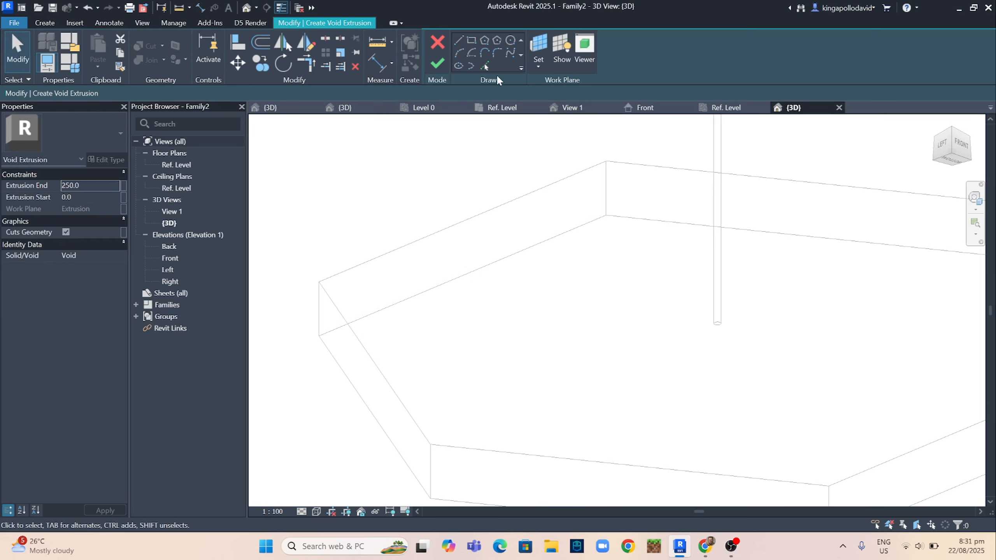
Sketch the void's hexagonal outline by picking the body's six lower edges with a 10 mm inward offset
{"action": "left_click", "coordinate": [485, 66]}
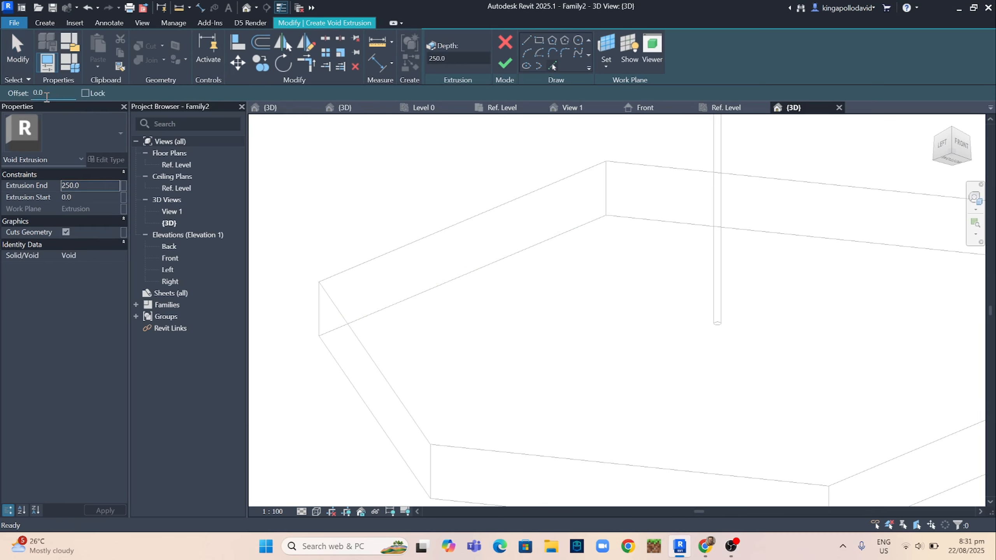
{"action": "left_click", "coordinate": [422, 297]}
{"action": "left_click", "coordinate": [354, 382]}
{"action": "middle_click_drag", "start_coordinate": [464, 375], "coordinate": [347, 200]}
{"action": "left_click", "coordinate": [430, 337]}
{"action": "left_click", "coordinate": [744, 351]}
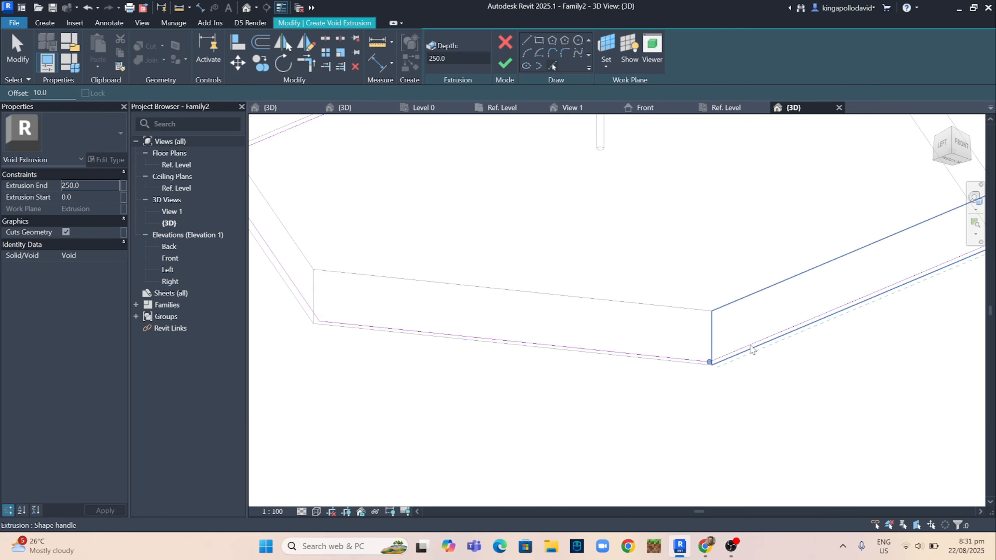
{"action": "scroll", "coordinate": [741, 333], "scroll_direction": "down", "scroll_amount": 2}
{"action": "left_click", "coordinate": [817, 255]}
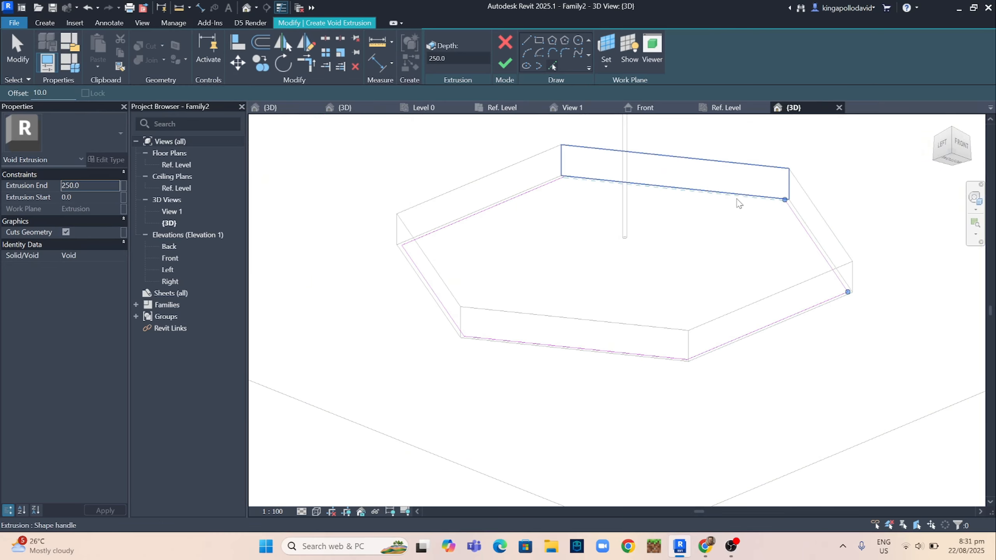
{"action": "left_click", "coordinate": [737, 200]}
{"action": "scroll", "coordinate": [646, 327], "scroll_direction": "down", "scroll_amount": 2}
{"action": "left_click", "coordinate": [635, 333]}
{"action": "key", "text": "Escape"}
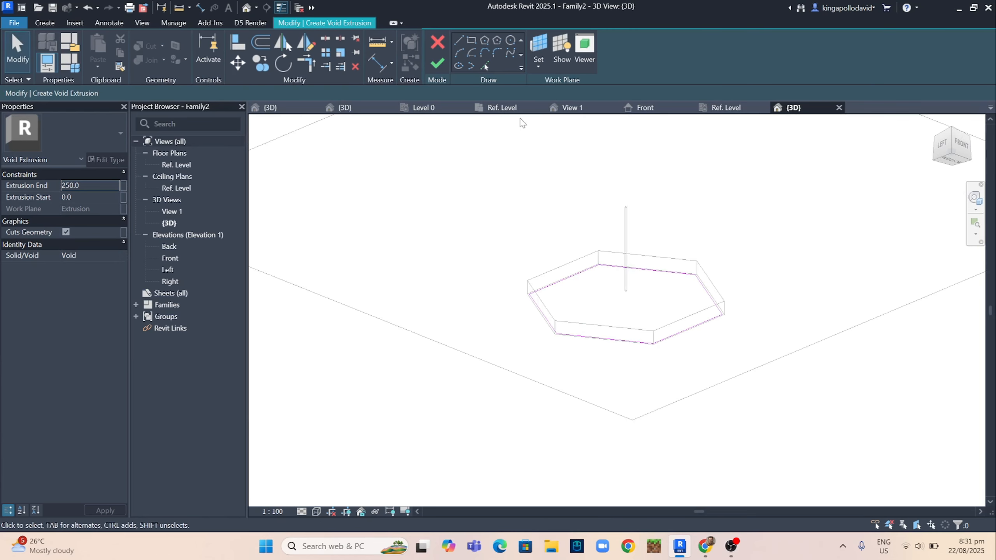
Finish the void extrusion sketch and set the 3D view's visual style to Hidden Line
{"action": "scroll", "coordinate": [607, 289], "scroll_direction": "up", "scroll_amount": 5}
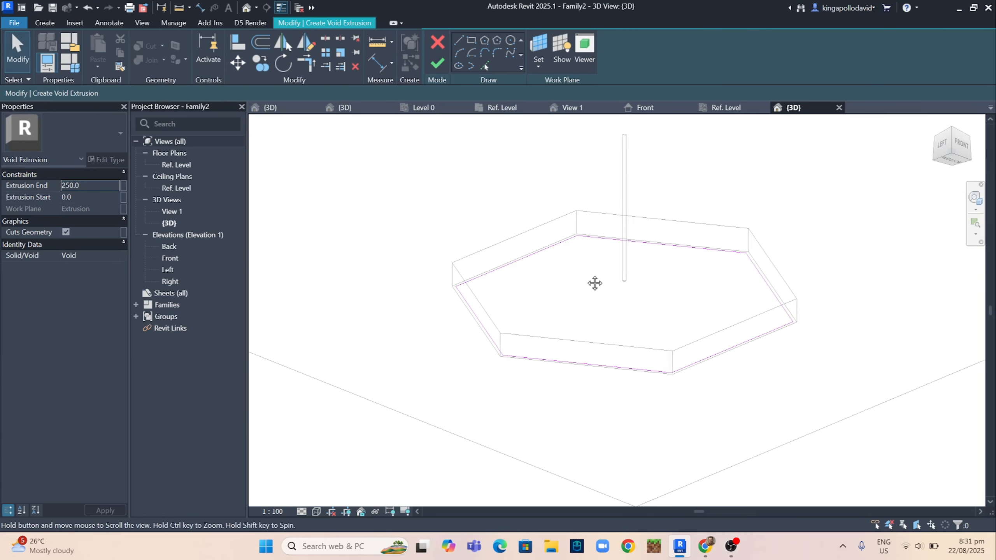
{"action": "middle_click_drag", "start_coordinate": [516, 319], "coordinate": [500, 314]}
{"action": "left_click", "coordinate": [436, 65]}
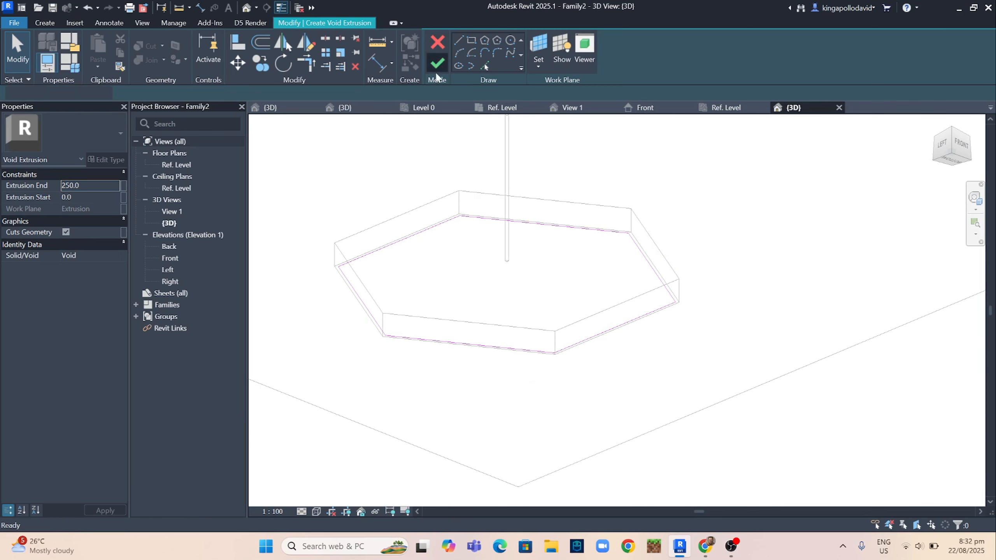
{"action": "left_click", "coordinate": [316, 511]}
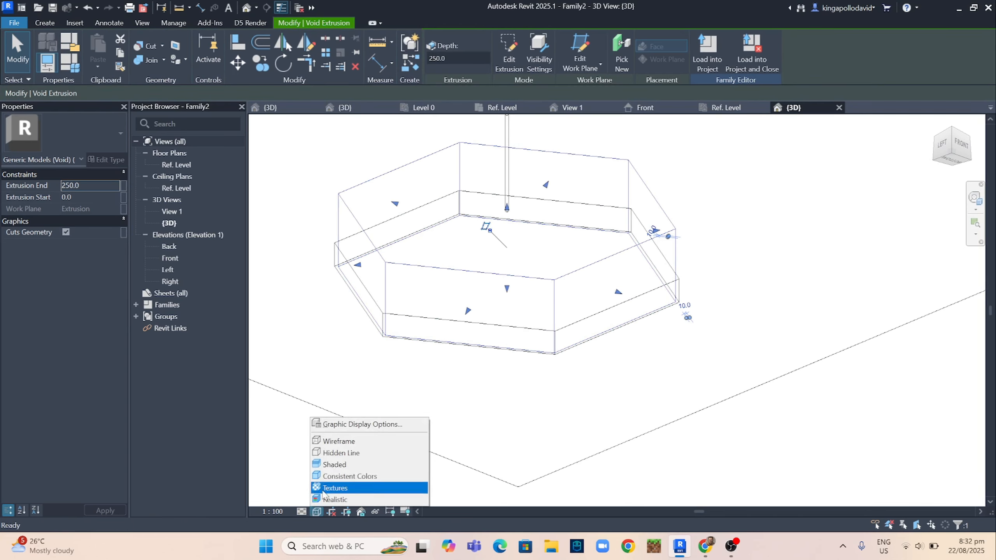
{"action": "left_click", "coordinate": [337, 458]}
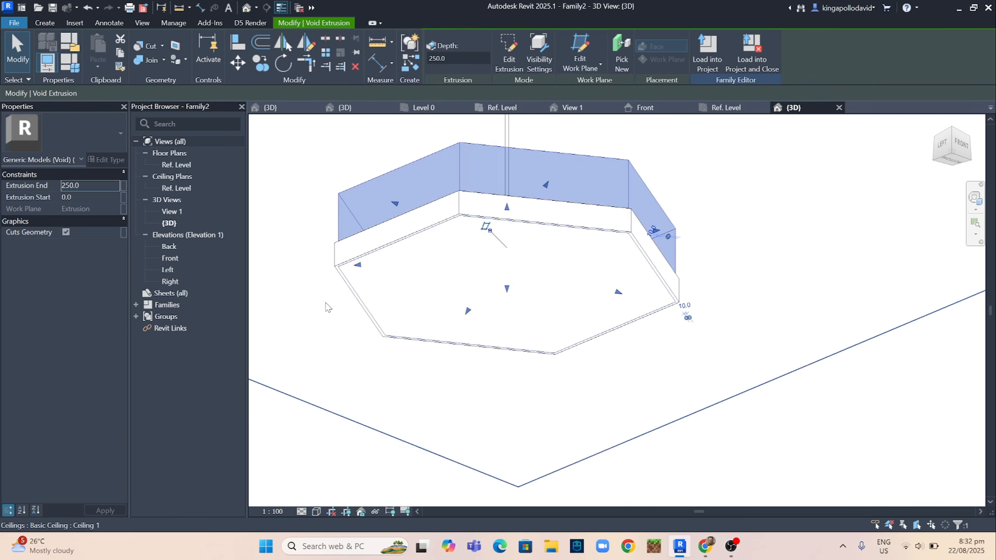
{"action": "key", "text": "Escape"}
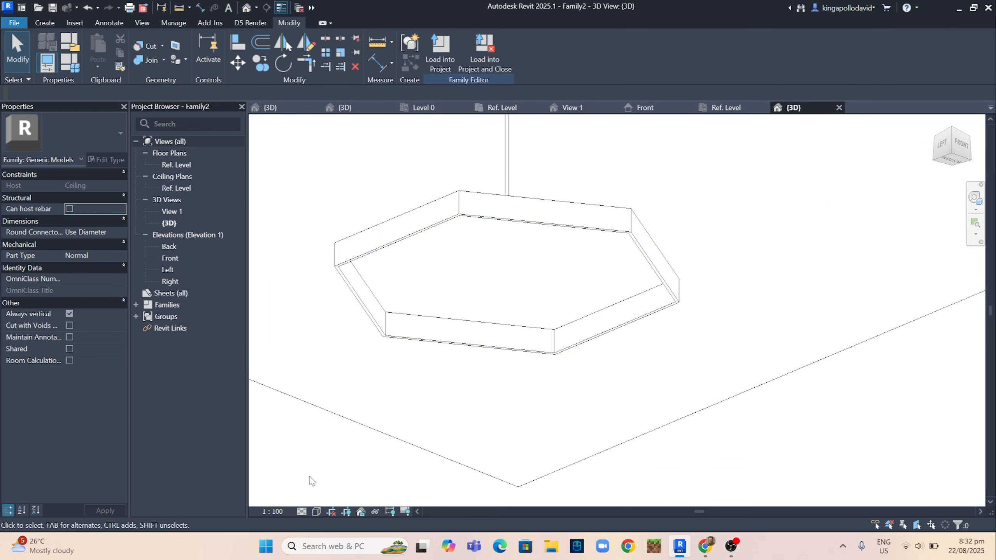
{"action": "left_click", "coordinate": [316, 512]}
{"action": "left_click", "coordinate": [338, 457]}
Set the Extrusion End of the hexagonal void extrusion to 10 mm
{"action": "scroll", "coordinate": [477, 304], "scroll_direction": "up", "scroll_amount": 3}
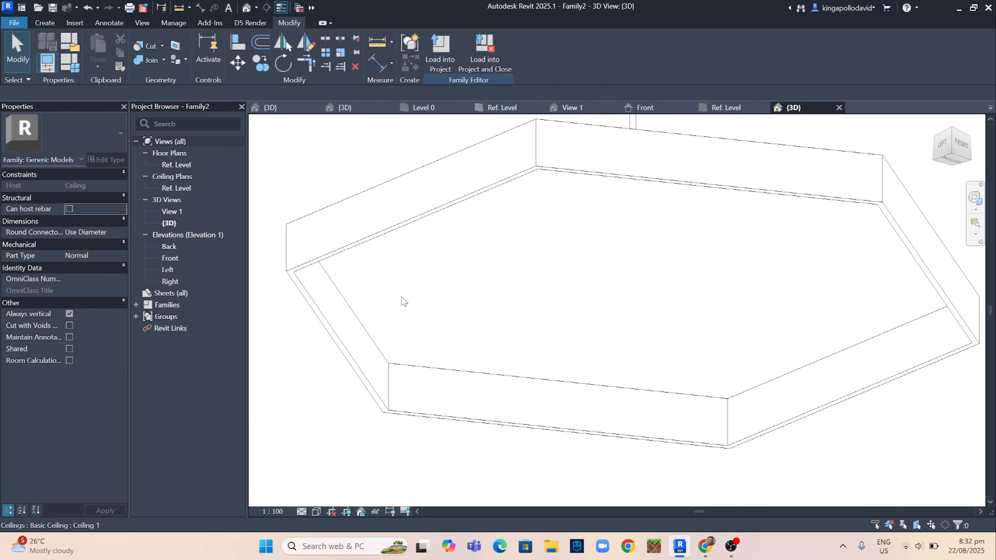
{"action": "left_click", "coordinate": [330, 306]}
{"action": "scroll", "coordinate": [378, 300], "scroll_direction": "down", "scroll_amount": 4}
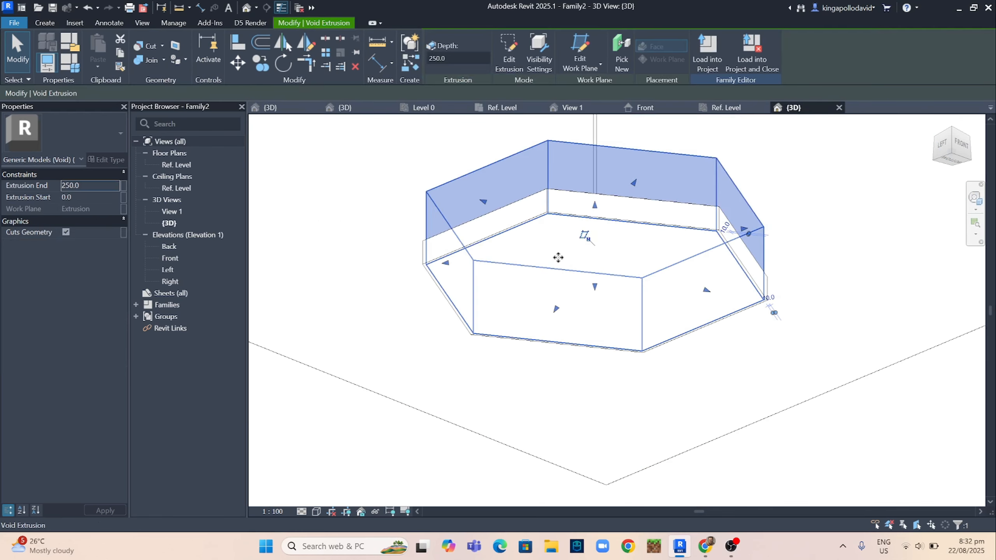
{"action": "left_click", "coordinate": [93, 184]}
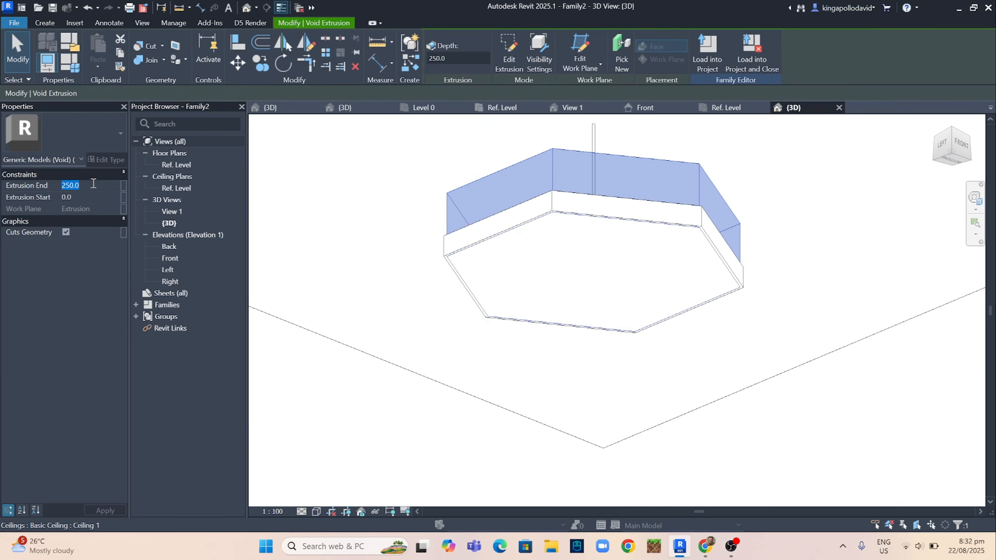
{"action": "type", "text": "10"}
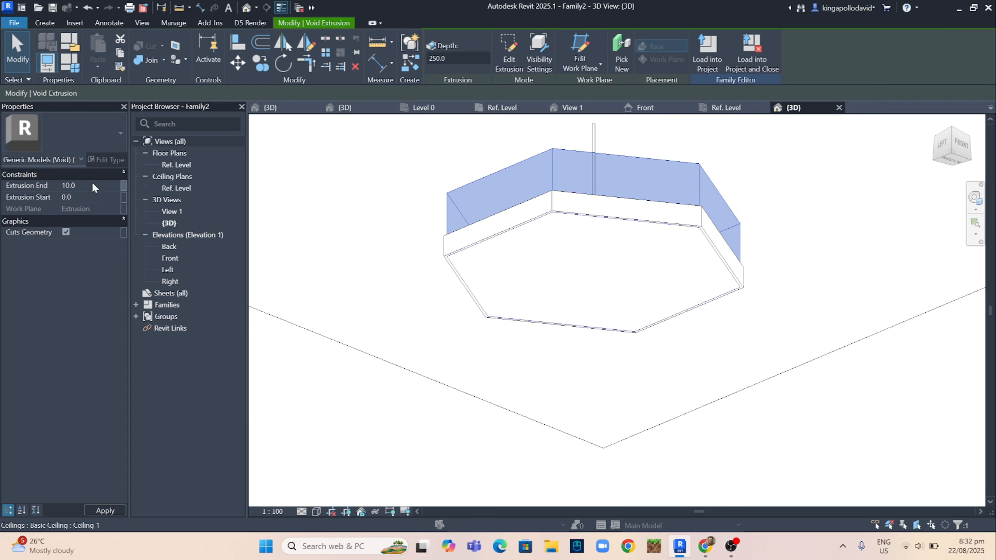
Cut the hexagonal body with the void extrusion using Cut Geometry
{"action": "scroll", "coordinate": [521, 274], "scroll_direction": "up", "scroll_amount": 4}
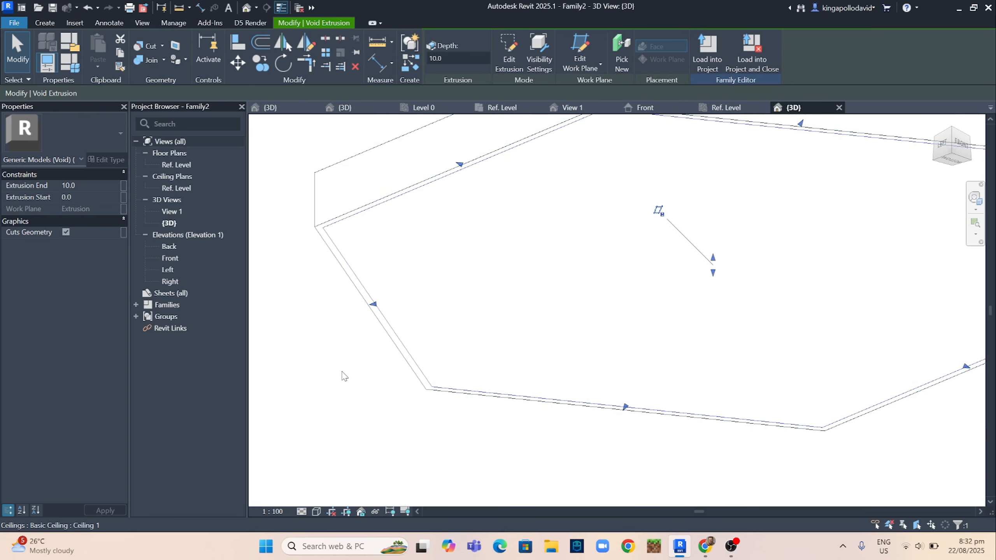
{"action": "middle_click_drag", "start_coordinate": [309, 292], "coordinate": [268, 294]}
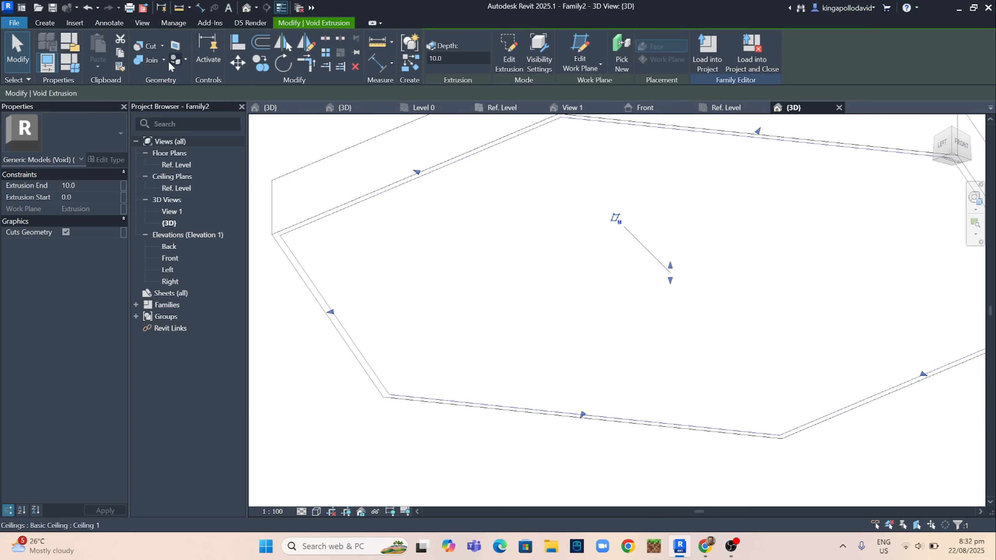
{"action": "left_click", "coordinate": [149, 52]}
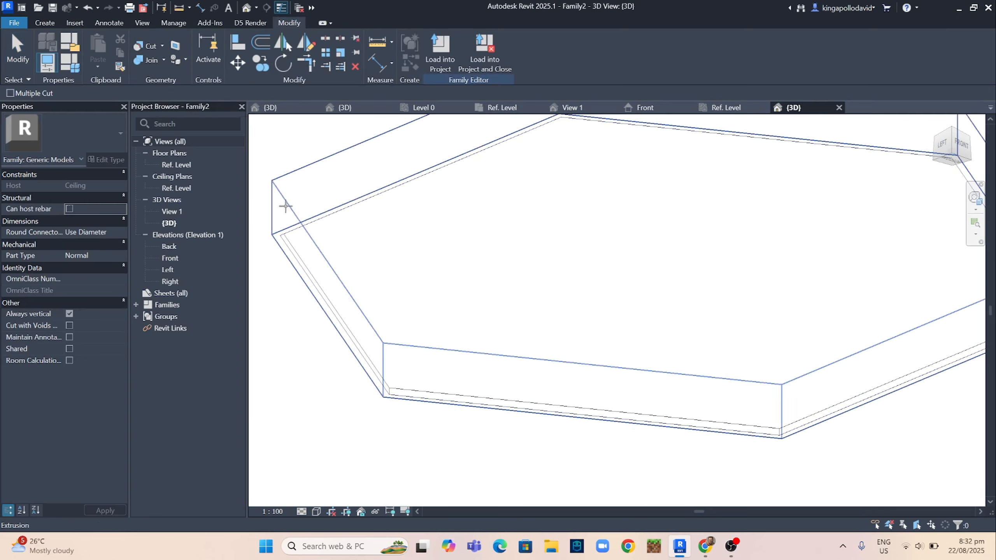
{"action": "left_click", "coordinate": [280, 236]}
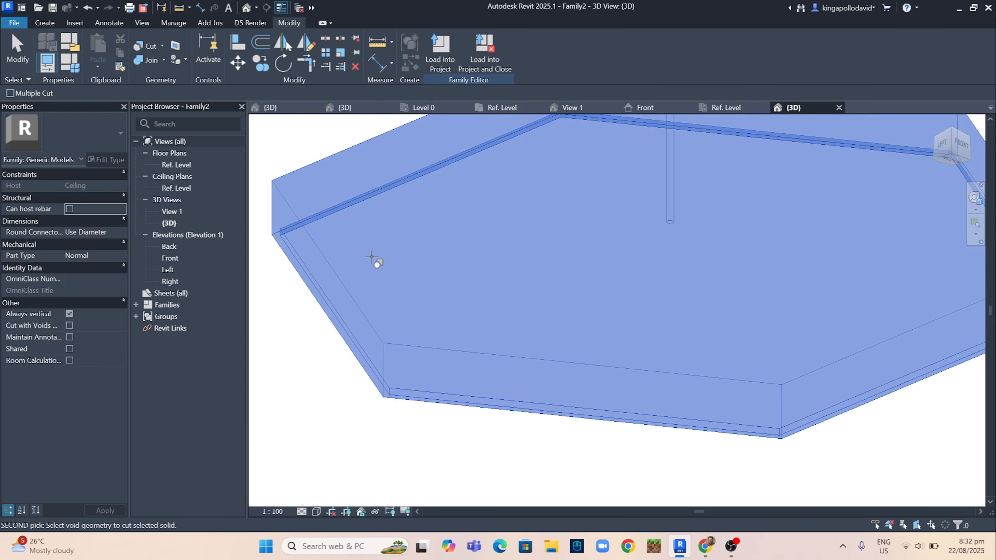
{"action": "left_click", "coordinate": [466, 253]}
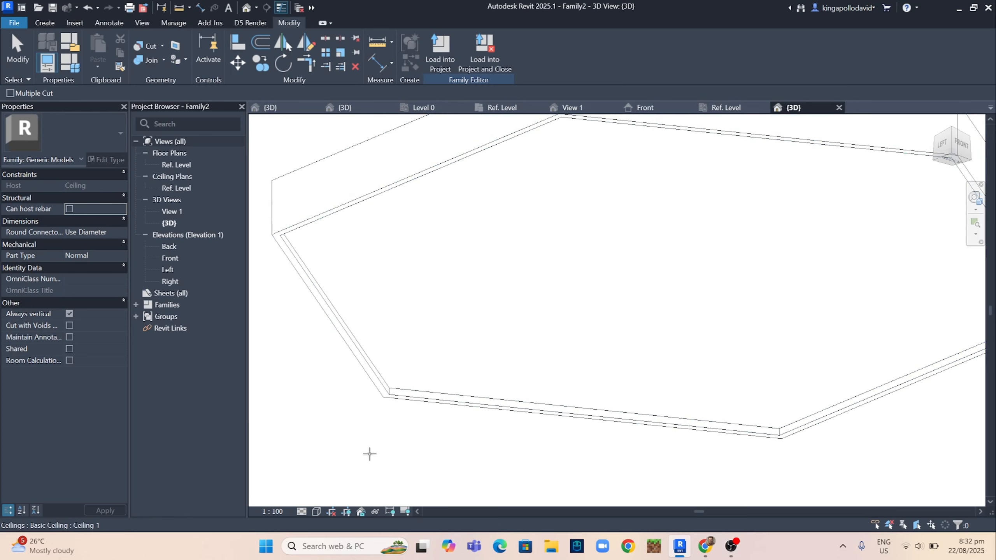
Start a new solid extrusion and set its work plane by picking the recessed hexagonal face under the body
{"action": "middle_click_drag", "start_coordinate": [557, 450], "coordinate": [473, 383], "text": "shift"}
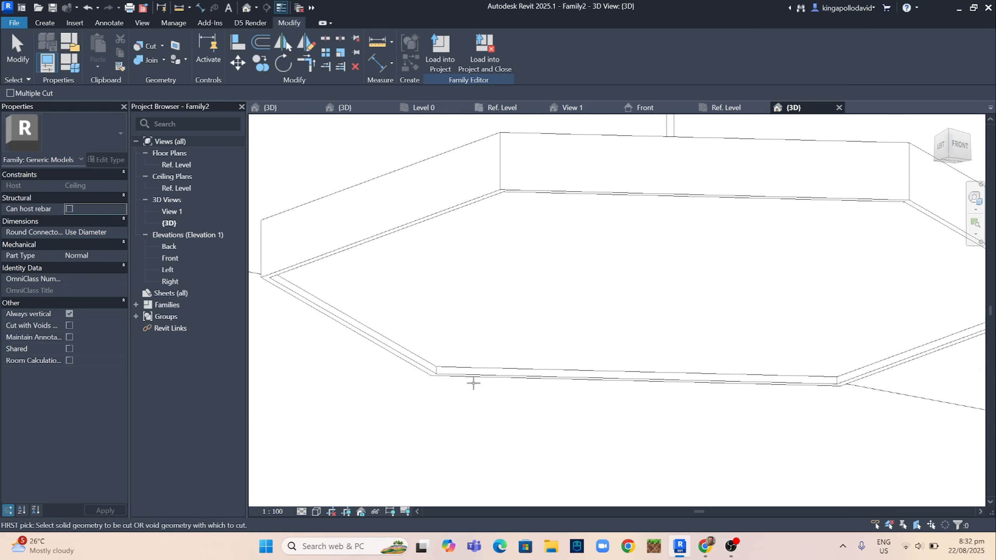
{"action": "middle_click_drag", "start_coordinate": [793, 395], "coordinate": [645, 473], "text": "shift"}
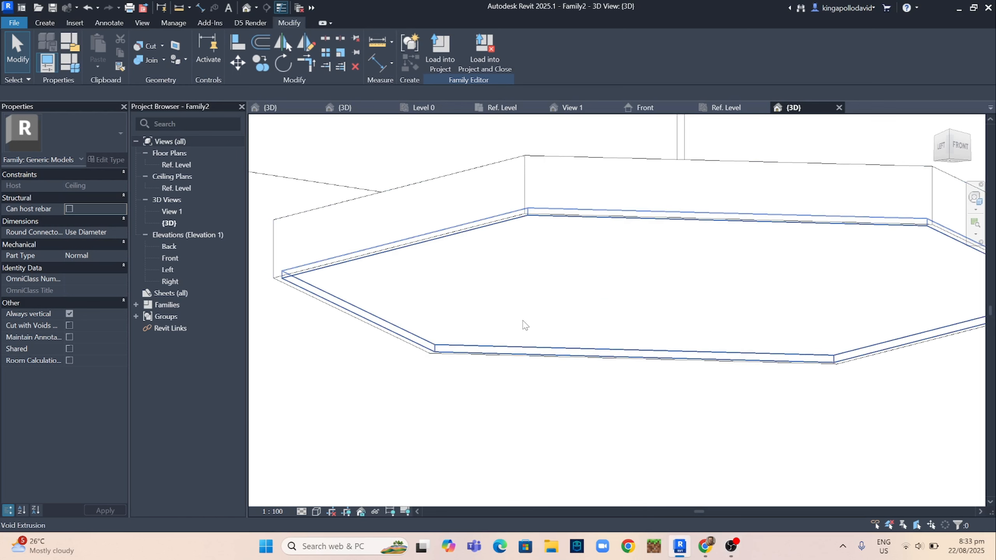
{"action": "middle_click_drag", "start_coordinate": [553, 404], "coordinate": [511, 401], "text": "shift"}
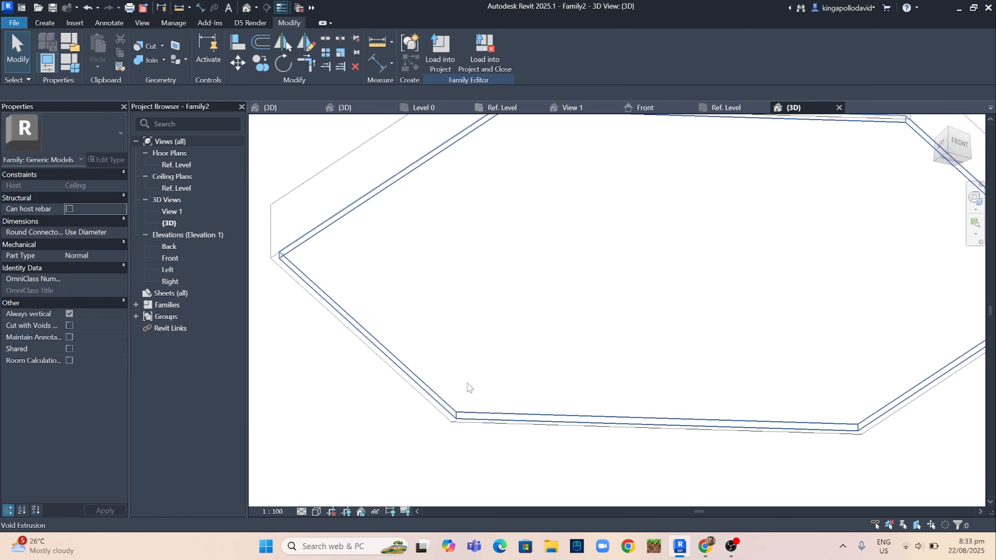
{"action": "scroll", "coordinate": [547, 320], "scroll_direction": "down", "scroll_amount": 3}
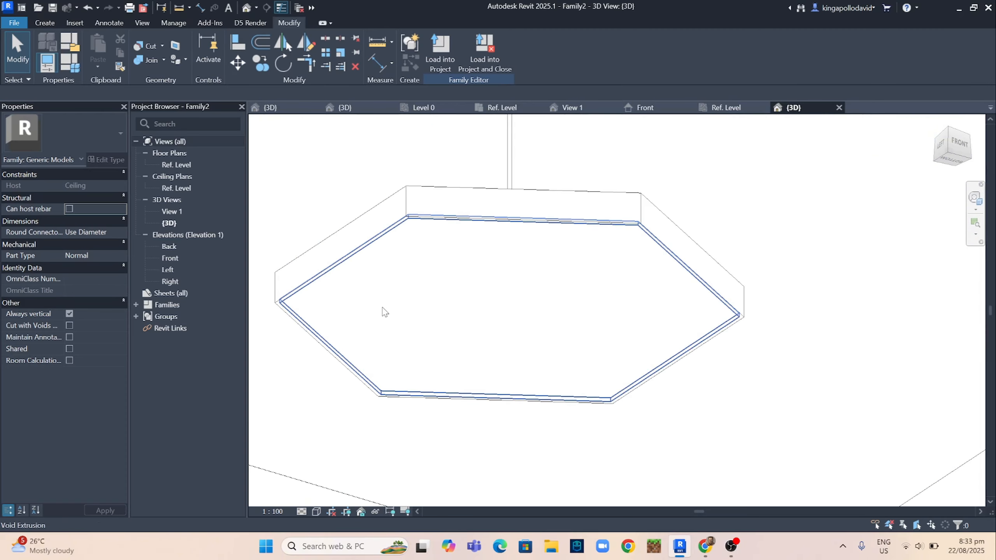
{"action": "left_click", "coordinate": [43, 24]}
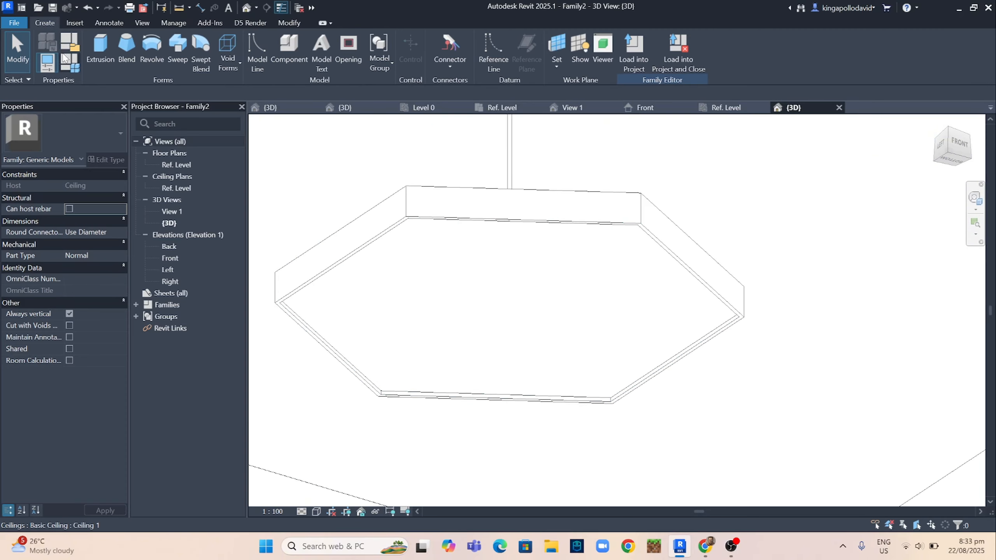
{"action": "left_click", "coordinate": [98, 55]}
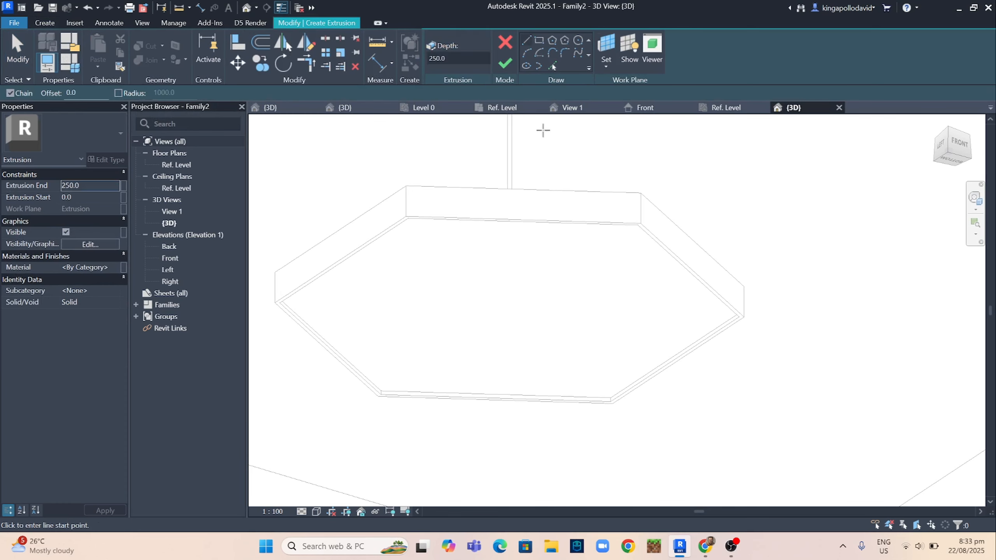
{"action": "left_click", "coordinate": [605, 49]}
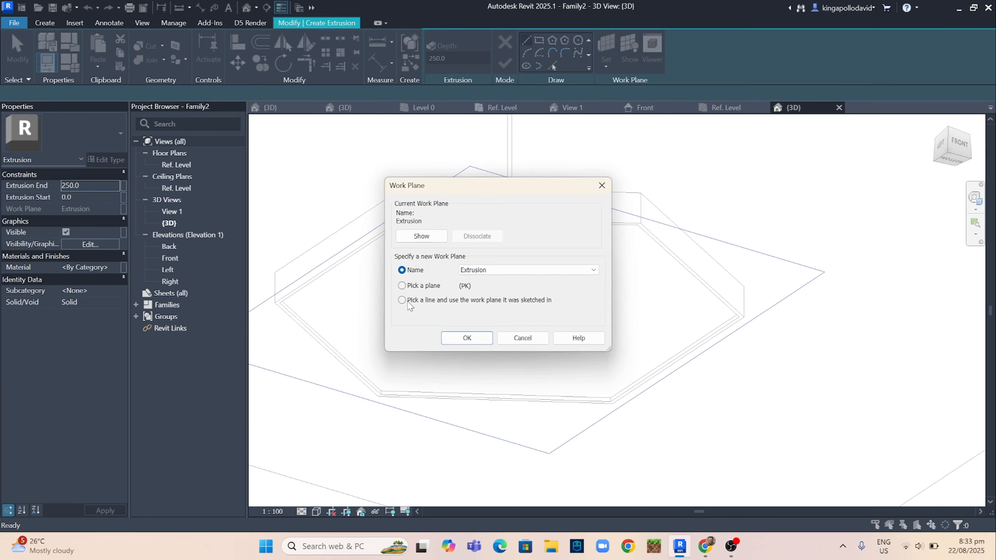
{"action": "left_click", "coordinate": [466, 337]}
{"action": "left_click", "coordinate": [404, 318]}
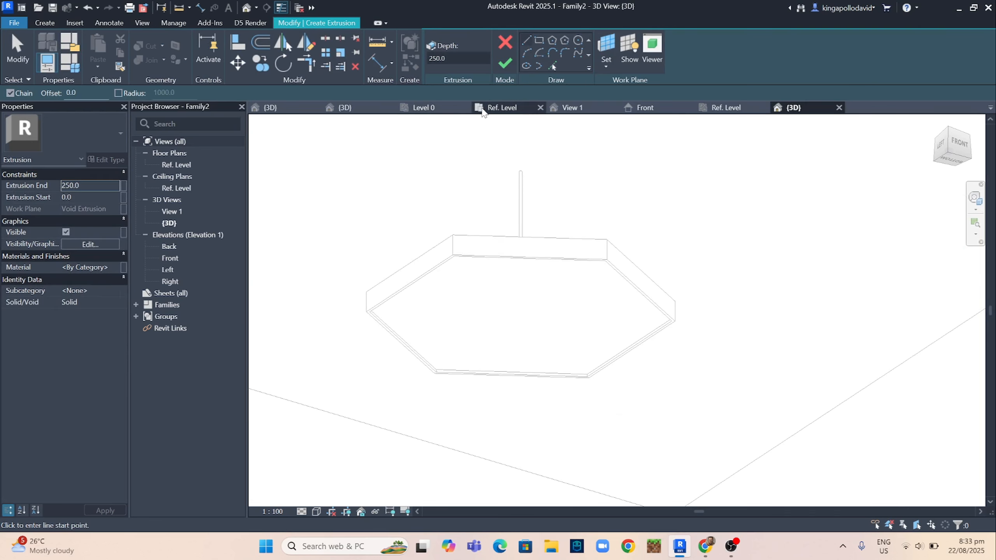
Sketch the new extrusion's hexagonal outline by picking the six recess edges with a 10 mm inward offset
{"action": "left_click", "coordinate": [537, 44]}
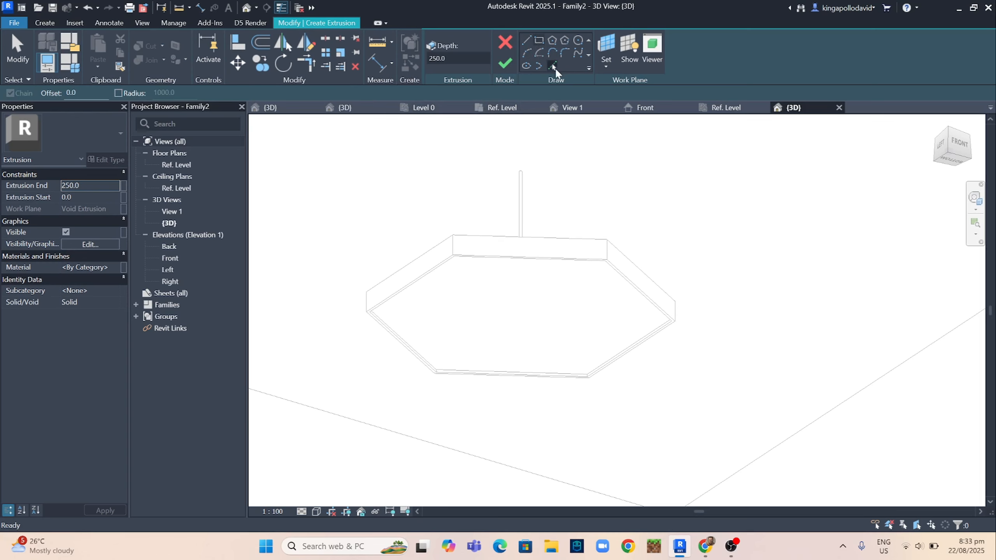
{"action": "left_click", "coordinate": [555, 67]}
{"action": "scroll", "coordinate": [406, 312], "scroll_direction": "up", "scroll_amount": 4}
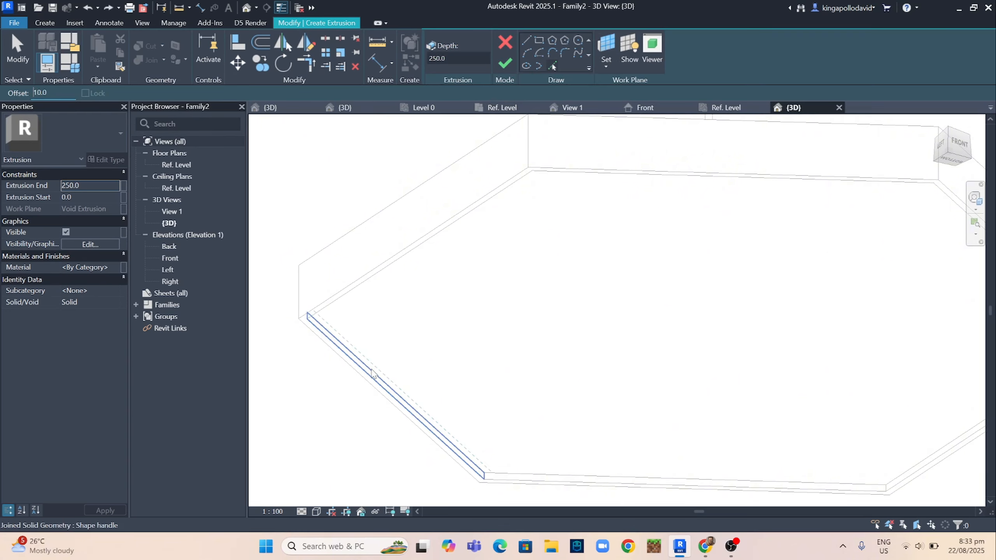
{"action": "left_click", "coordinate": [361, 354]}
{"action": "left_click", "coordinate": [356, 294]}
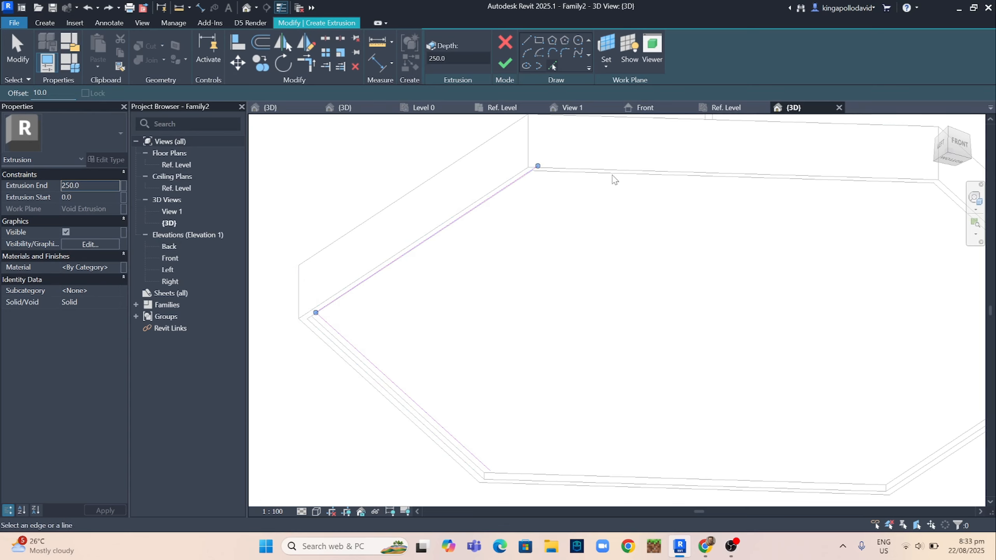
{"action": "middle_click_drag", "start_coordinate": [606, 255], "coordinate": [725, 292], "text": "shift"}
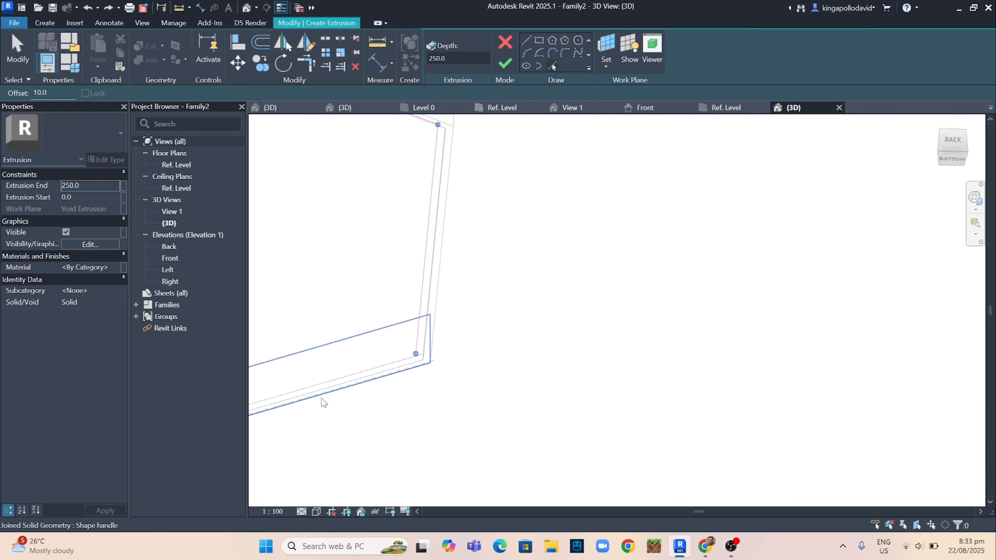
{"action": "left_click", "coordinate": [319, 387]}
{"action": "mouse_move", "coordinate": [358, 387]}
{"action": "middle_mouse_down", "text": "shift"}
{"action": "mouse_move", "coordinate": [225, 422]}
{"action": "mouse_move", "coordinate": [780, 365]}
{"action": "mouse_move", "coordinate": [525, 478]}
{"action": "mouse_move", "coordinate": [540, 363]}
{"action": "middle_mouse_up", "text": "shift"}
{"action": "mouse_move", "coordinate": [489, 416]}
{"action": "middle_mouse_down", "text": "shift"}
{"action": "mouse_move", "coordinate": [460, 286]}
{"action": "mouse_move", "coordinate": [471, 327]}
{"action": "mouse_move", "coordinate": [451, 289]}
{"action": "mouse_move", "coordinate": [551, 338]}
{"action": "middle_mouse_up", "text": "shift"}
{"action": "left_click", "coordinate": [626, 373]}
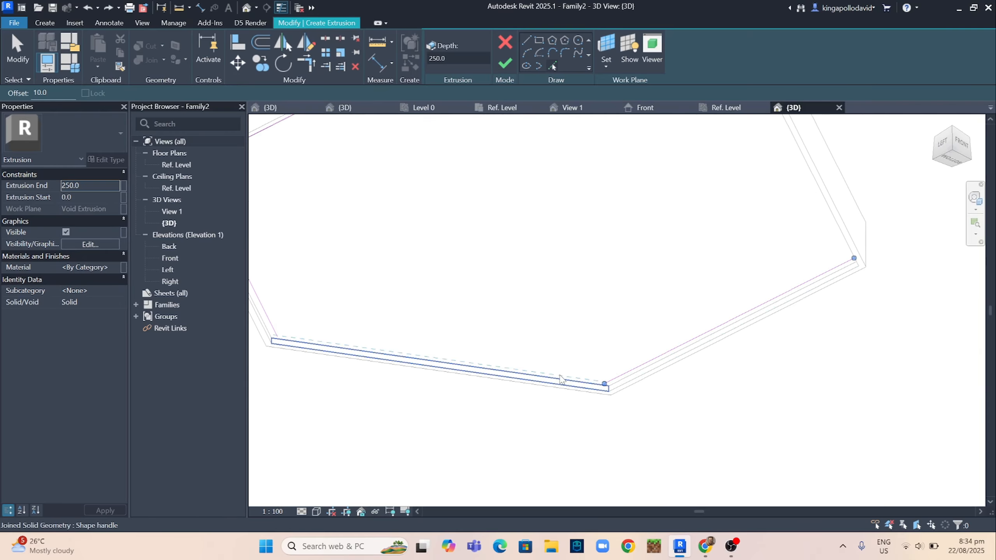
{"action": "left_click", "coordinate": [560, 379]}
{"action": "middle_click_drag", "start_coordinate": [560, 379], "coordinate": [541, 360], "text": "shift"}
{"action": "mouse_move", "coordinate": [698, 348]}
{"action": "middle_mouse_down", "text": "shift"}
{"action": "mouse_move", "coordinate": [587, 387]}
{"action": "mouse_move", "coordinate": [738, 378]}
{"action": "mouse_move", "coordinate": [815, 465]}
{"action": "mouse_move", "coordinate": [720, 420]}
{"action": "mouse_move", "coordinate": [762, 418]}
{"action": "mouse_move", "coordinate": [717, 345]}
{"action": "mouse_move", "coordinate": [757, 289]}
{"action": "mouse_move", "coordinate": [806, 349]}
{"action": "mouse_move", "coordinate": [746, 407]}
{"action": "mouse_move", "coordinate": [582, 342]}
{"action": "mouse_move", "coordinate": [591, 318]}
{"action": "mouse_move", "coordinate": [579, 309]}
{"action": "middle_mouse_up", "text": "shift"}
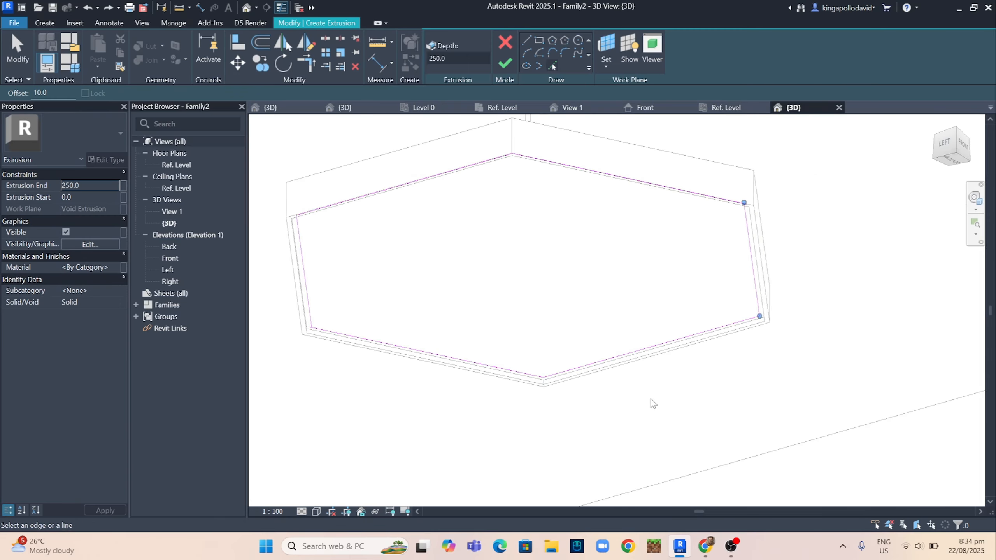
{"action": "middle_click_drag", "start_coordinate": [652, 403], "coordinate": [611, 376], "text": "shift"}
{"action": "left_click", "coordinate": [732, 546]}
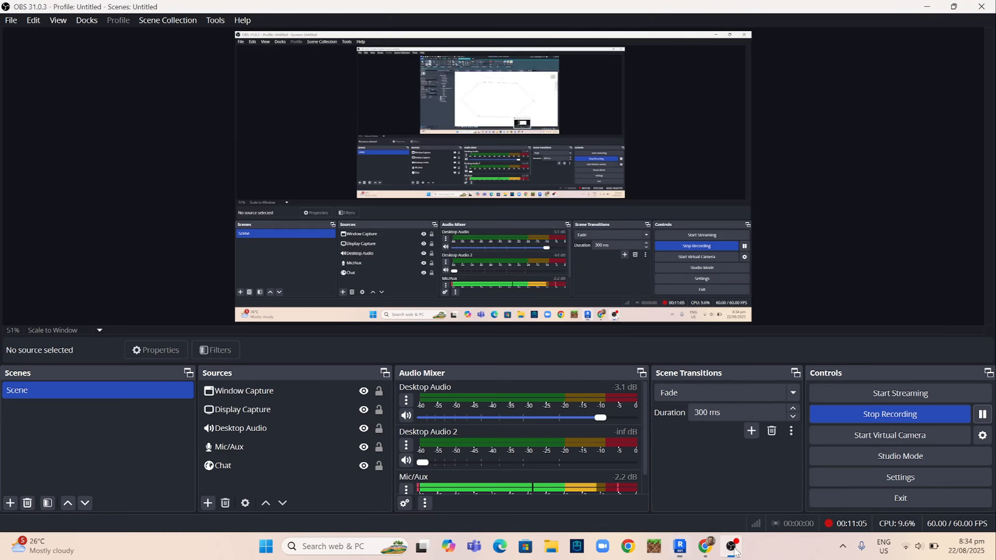
{"action": "left_click", "coordinate": [982, 414]}
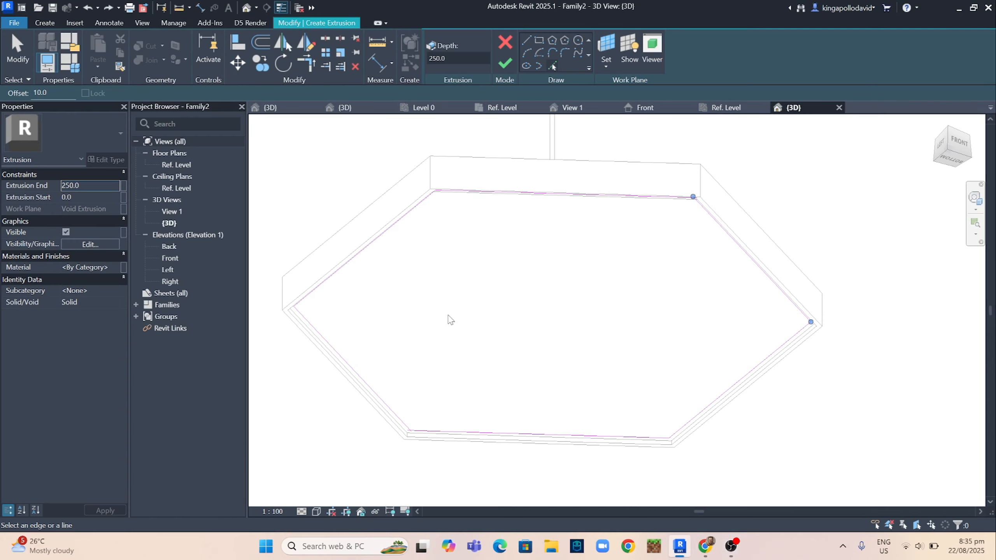
Set the new extrusion's Extrusion End to 10 mm and try to finish its sketch
{"action": "scroll", "coordinate": [488, 310], "scroll_direction": "down", "scroll_amount": 2}
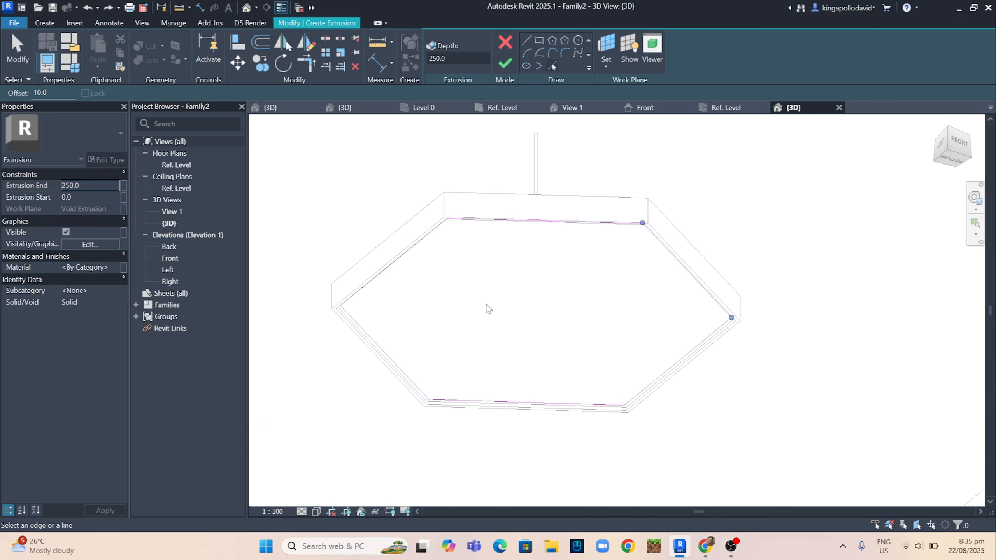
{"action": "left_click", "coordinate": [81, 186]}
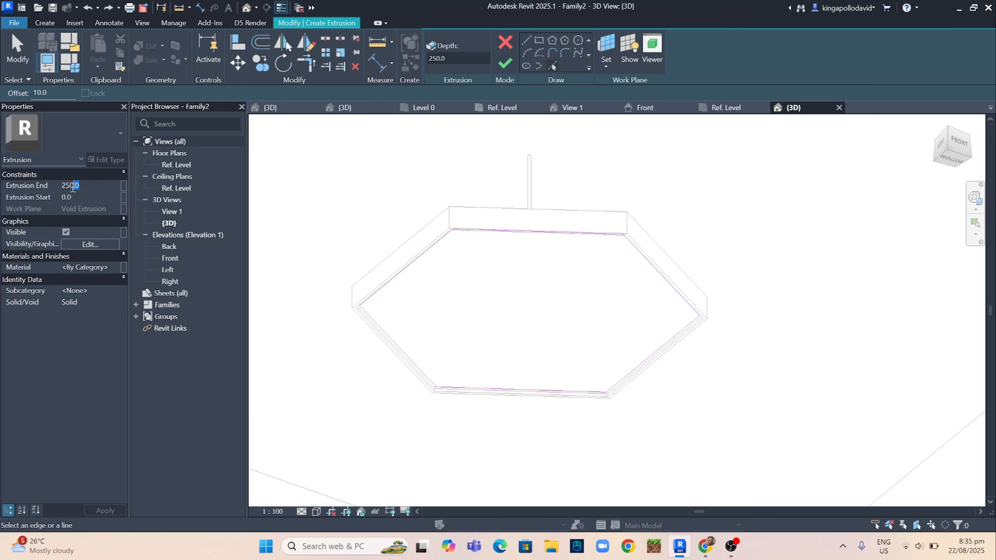
{"action": "type", "text": "10"}
{"action": "left_click", "coordinate": [513, 69]}
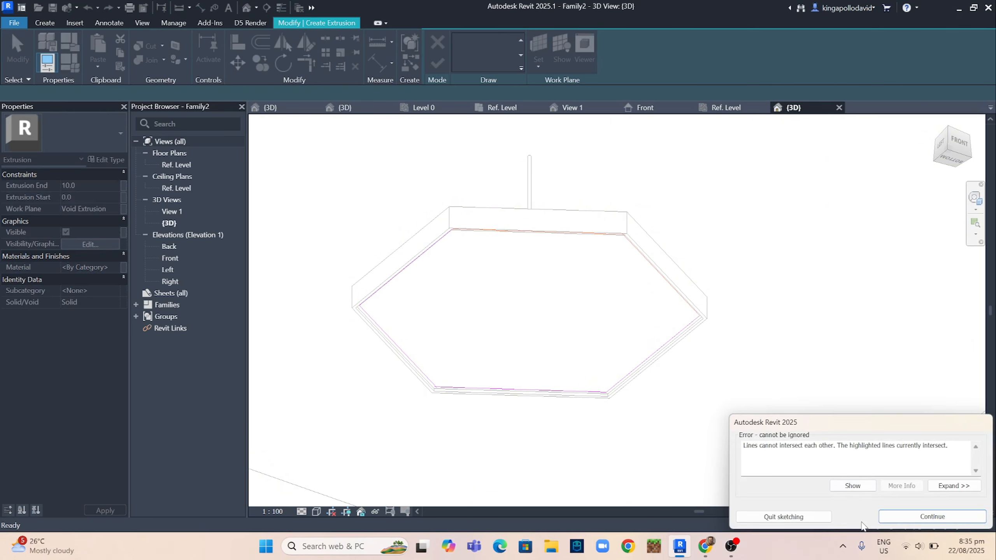
{"action": "left_click", "coordinate": [881, 520]}
Trim the two crossing sketch lines to a clean corner at the hexagon's upper-right vertex
{"action": "scroll", "coordinate": [624, 239], "scroll_direction": "up", "scroll_amount": 4}
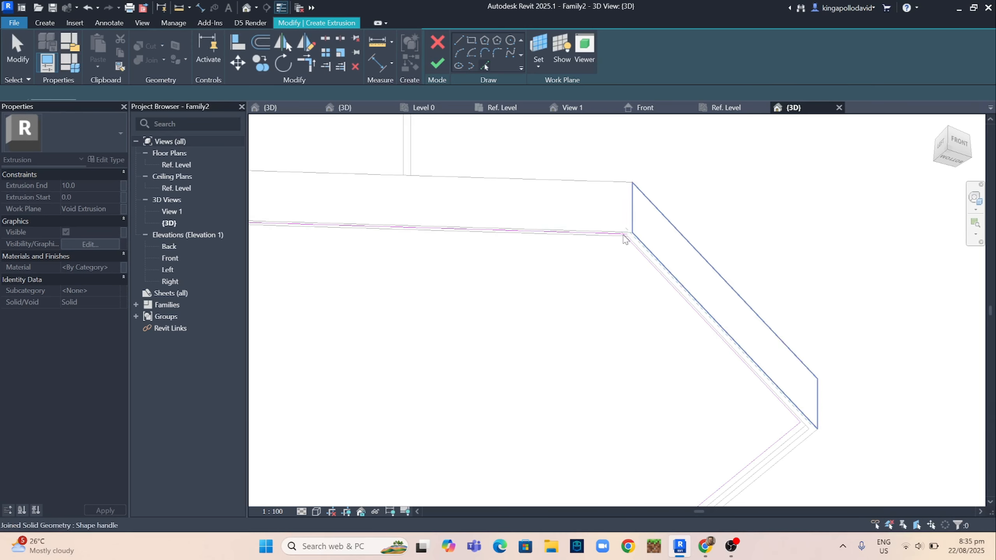
{"action": "scroll", "coordinate": [626, 241], "scroll_direction": "up", "scroll_amount": 3}
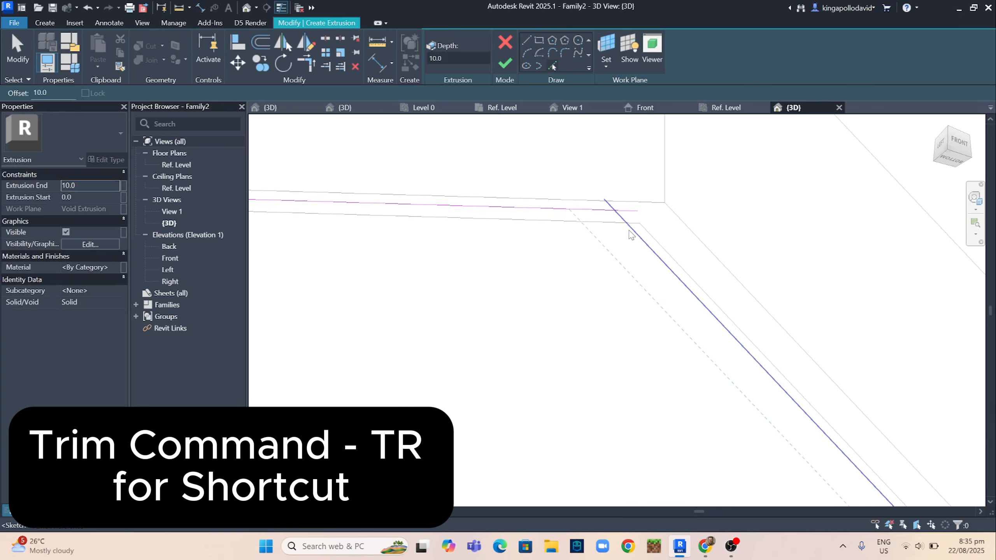
{"action": "key", "text": "Escape"}
{"action": "left_click", "coordinate": [621, 213]}
{"action": "left_click_drag", "start_coordinate": [604, 199], "coordinate": [604, 194]}
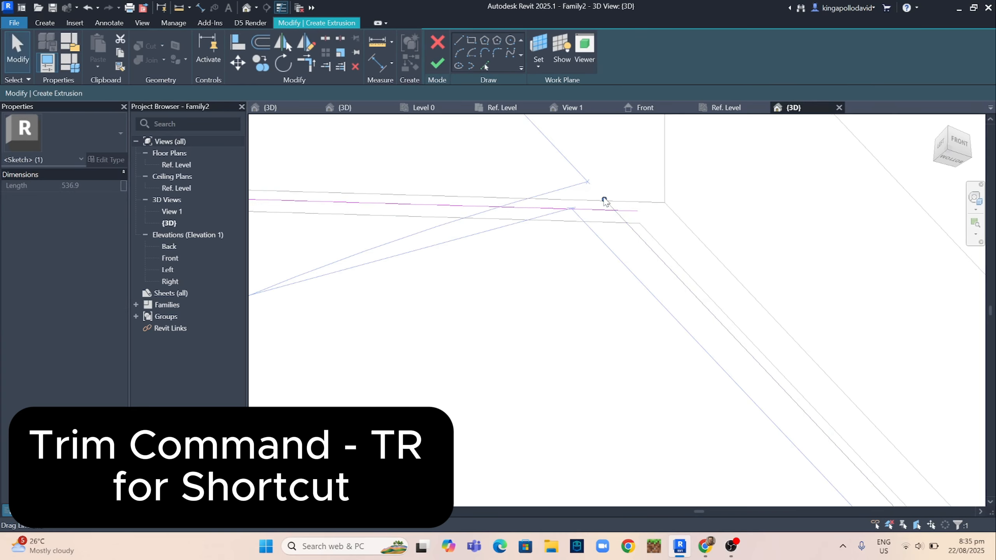
{"action": "key", "text": "t"}
{"action": "key", "text": "r"}
{"action": "left_click", "coordinate": [635, 232]}
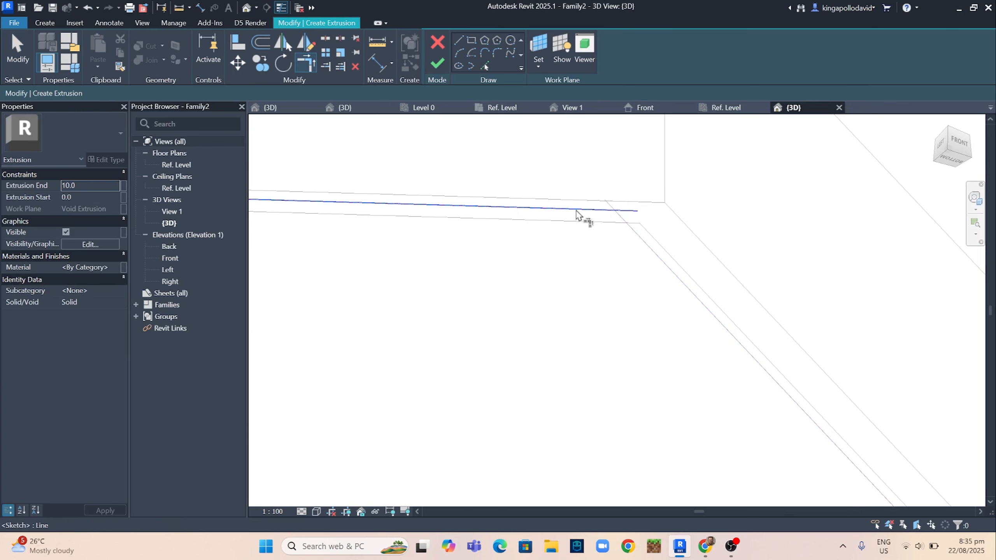
{"action": "left_click", "coordinate": [576, 212]}
{"action": "scroll", "coordinate": [660, 283], "scroll_direction": "down", "scroll_amount": 5}
{"action": "key", "text": "Escape"}
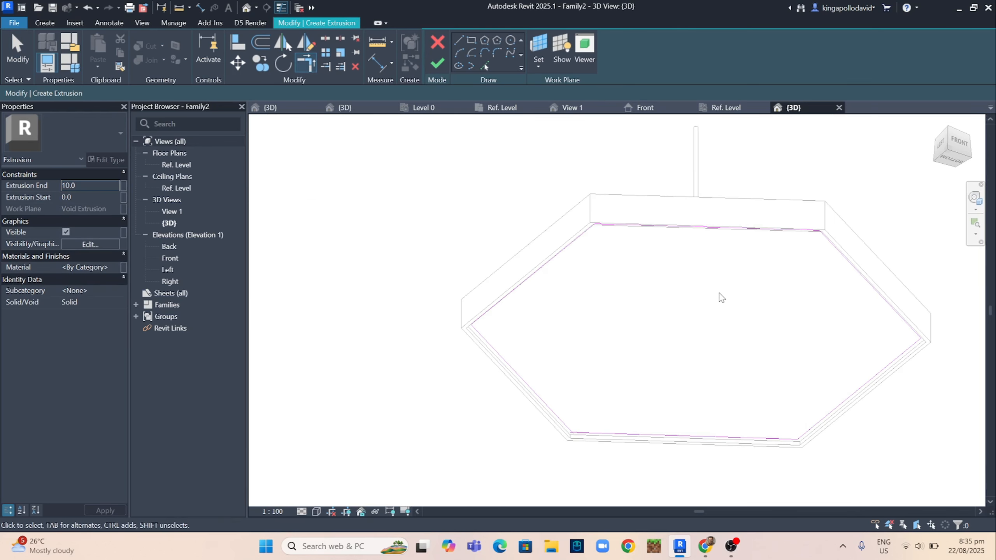
Trim the crossing sketch lines to a clean corner at the hexagon's lower-left vertex and finish the extrusion
{"action": "left_click", "coordinate": [437, 63]}
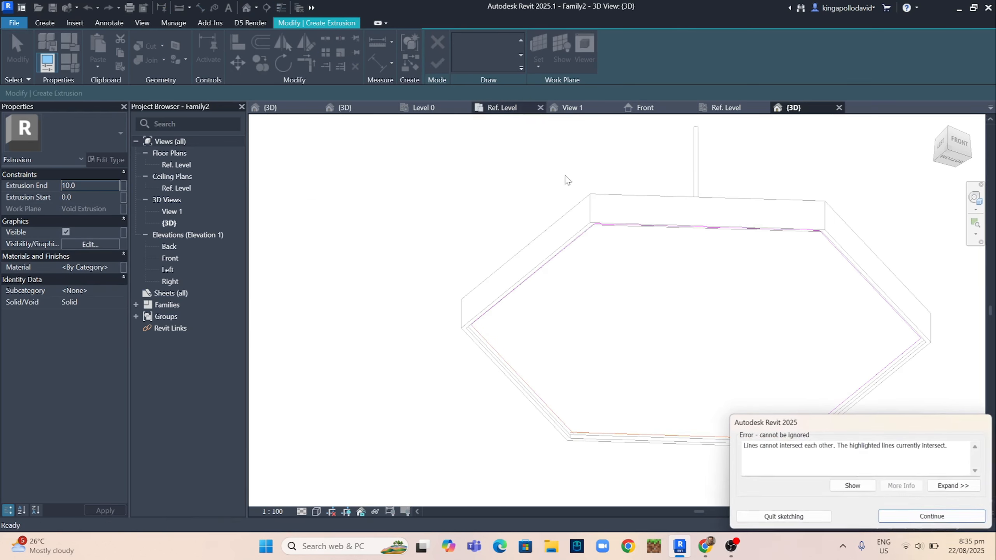
{"action": "left_click", "coordinate": [889, 521]}
{"action": "scroll", "coordinate": [600, 442], "scroll_direction": "up", "scroll_amount": 8}
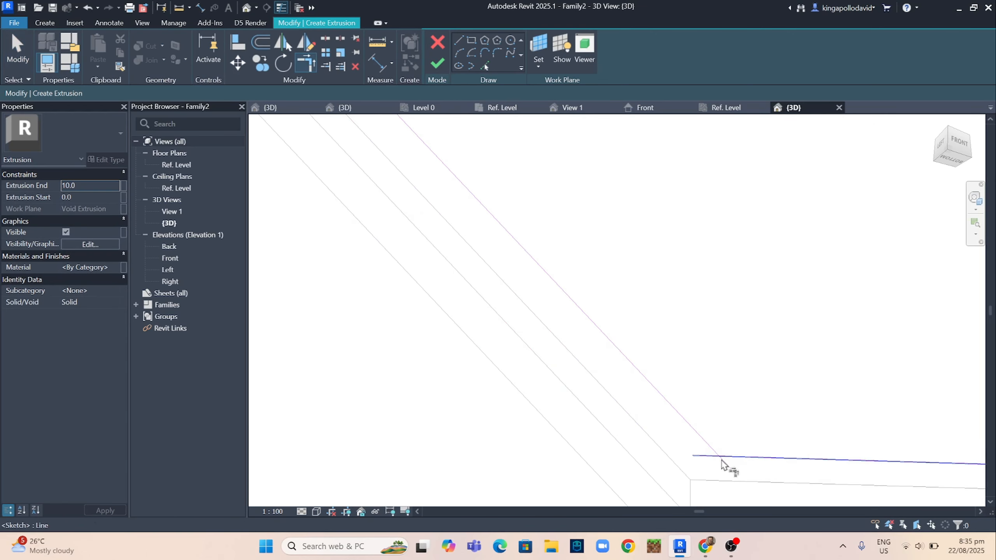
{"action": "key", "text": "t"}
{"action": "key", "text": "r"}
{"action": "scroll", "coordinate": [544, 305], "scroll_direction": "down", "scroll_amount": 5}
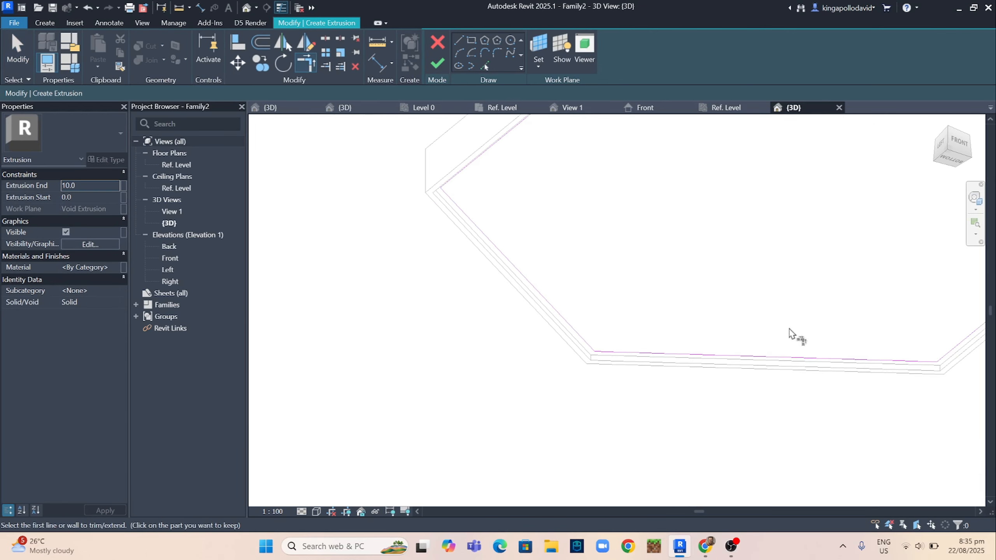
{"action": "middle_click_drag", "start_coordinate": [948, 379], "coordinate": [538, 274]}
{"action": "scroll", "coordinate": [525, 264], "scroll_direction": "up", "scroll_amount": 3}
{"action": "scroll", "coordinate": [525, 243], "scroll_direction": "down", "scroll_amount": 7}
{"action": "middle_click_drag", "start_coordinate": [560, 237], "coordinate": [591, 277]}
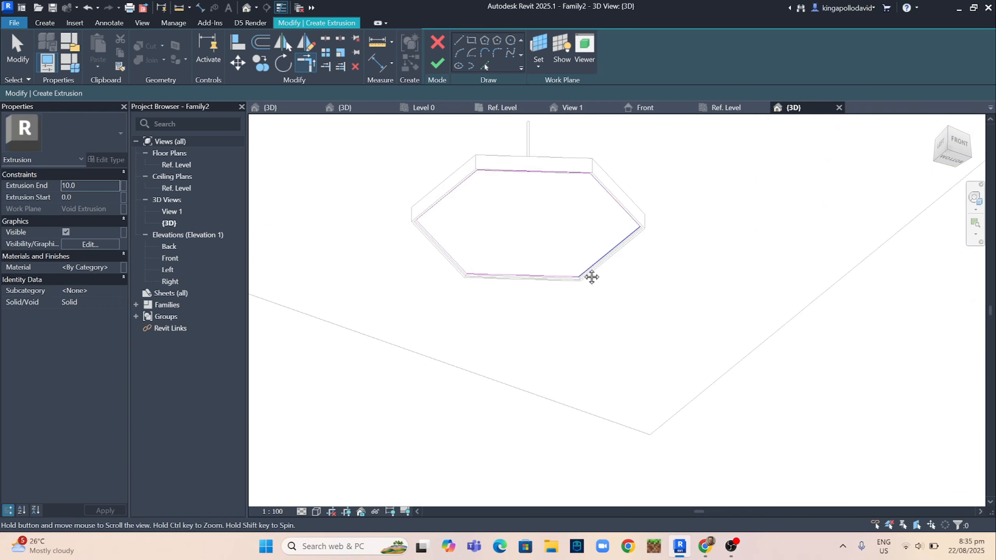
{"action": "left_click", "coordinate": [437, 63]}
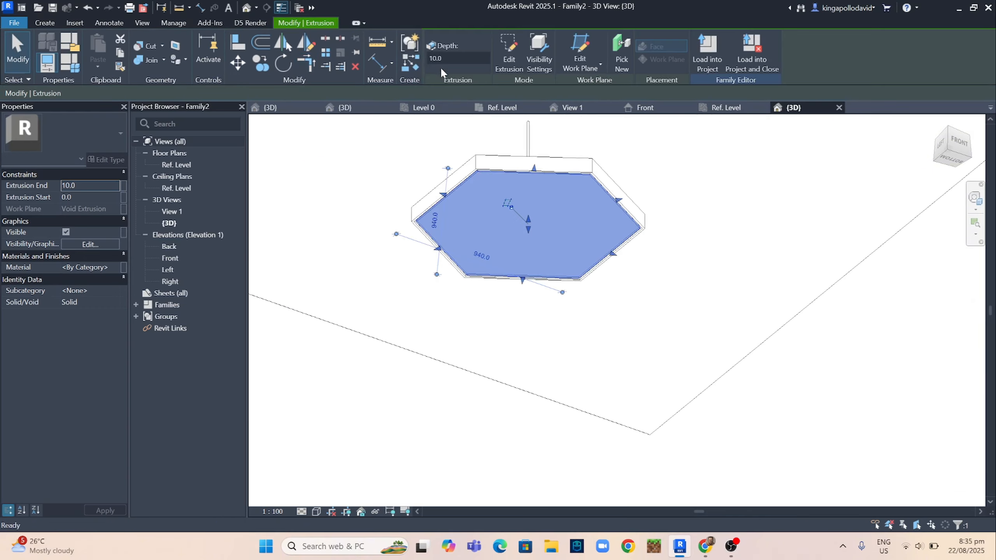
Open the material choices for the new hexagonal insert and search them for "plastic"
{"action": "left_click", "coordinate": [119, 270]}
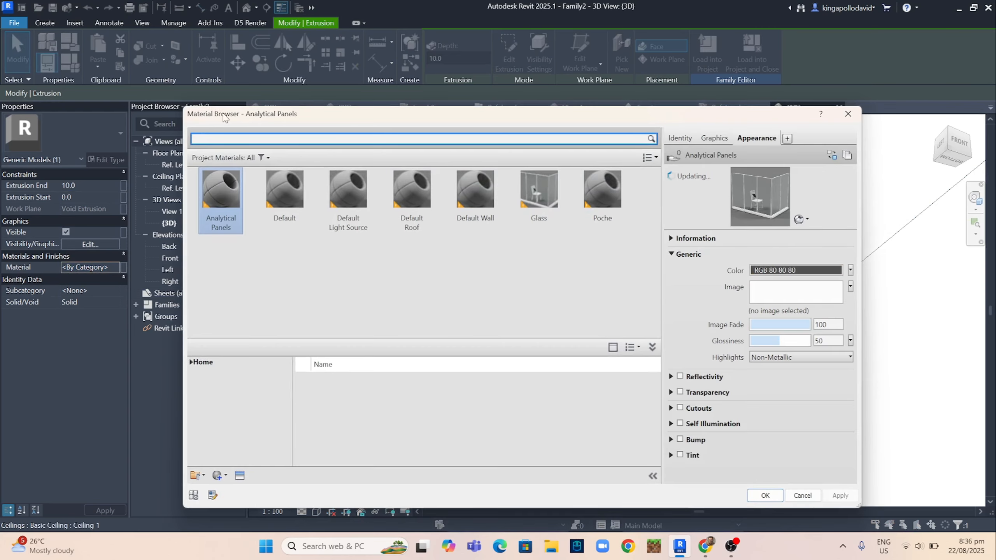
{"action": "left_click_drag", "start_coordinate": [613, 118], "coordinate": [521, 122]}
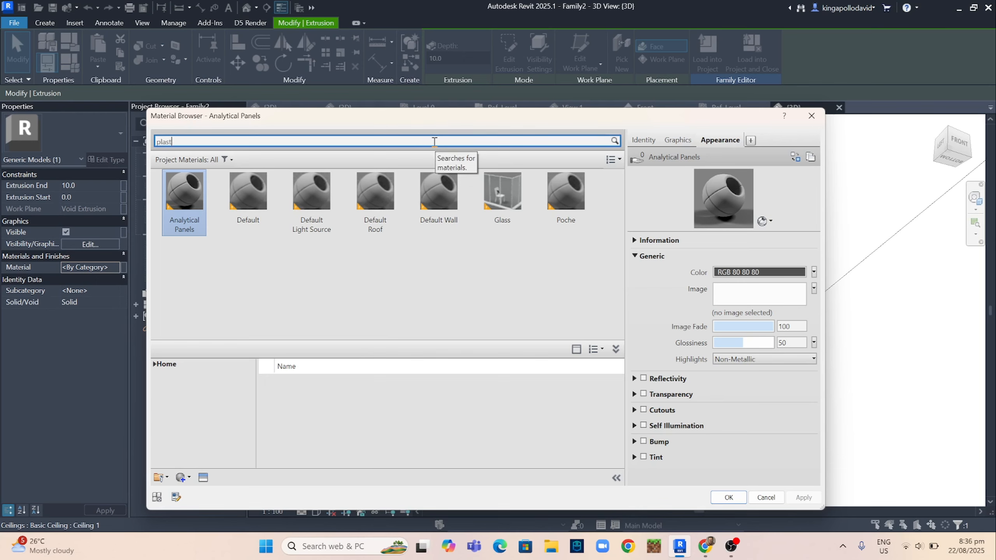
{"action": "type", "text": "ic"}
{"action": "scroll", "coordinate": [426, 437], "scroll_direction": "down", "scroll_amount": 8}
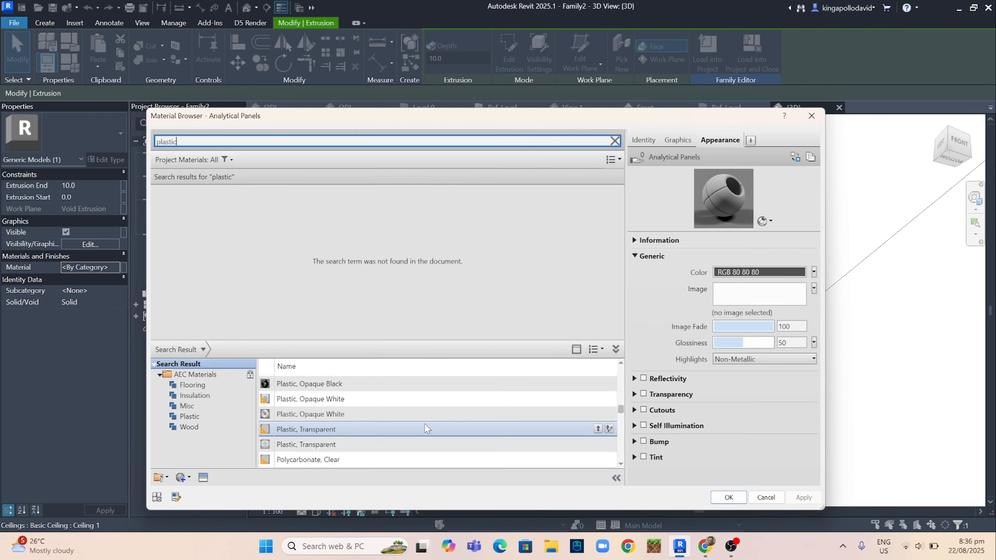
{"action": "scroll", "coordinate": [425, 426], "scroll_direction": "down", "scroll_amount": 5}
Replace the material search term with "illum" to look for an illuminated material
{"action": "double_click", "coordinate": [278, 142]}
{"action": "key", "text": "BackSpace"}
{"action": "type", "text": "i"}
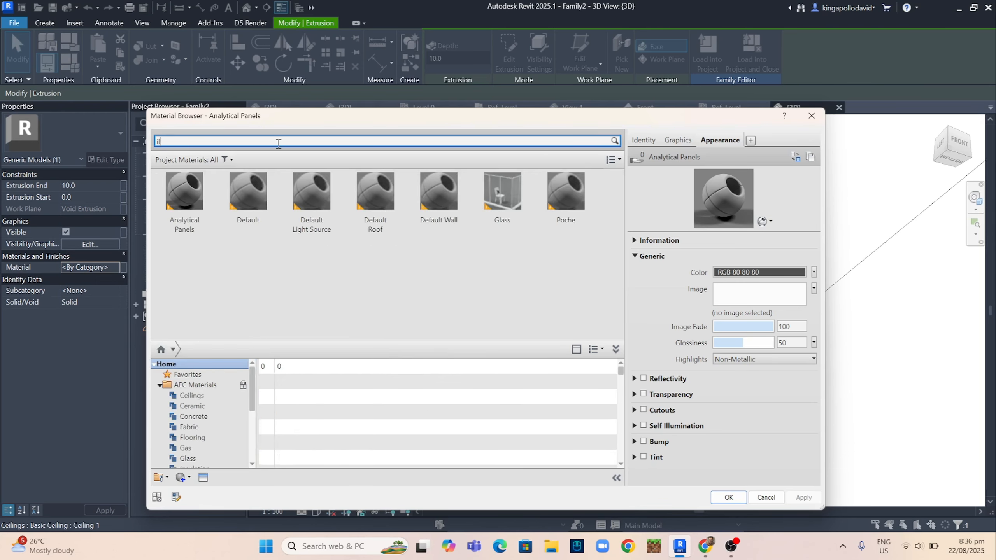
{"action": "type", "text": "lli"}
{"action": "type", "text": "m"}
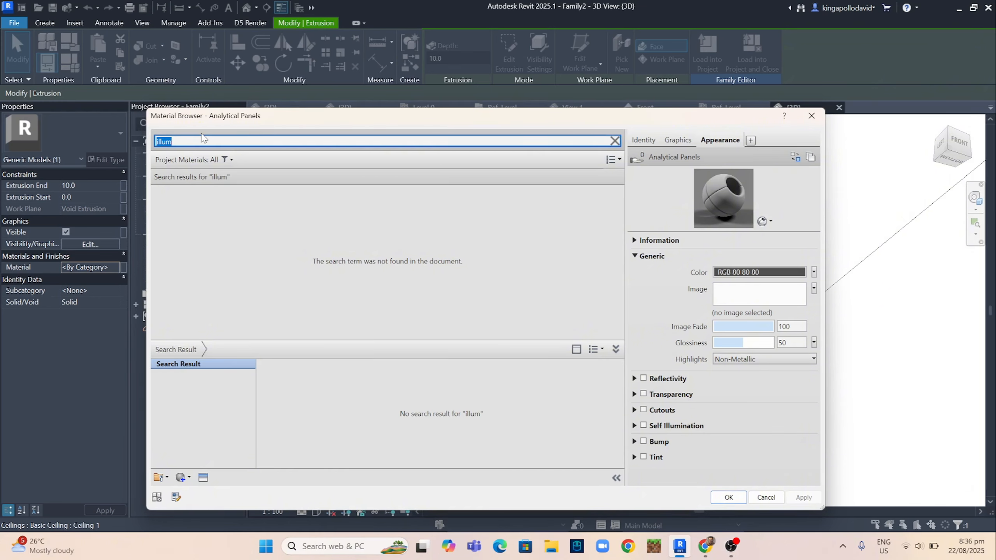
Search the materials for "glass", assign Glass, White, High Luminance to the insert, and deselect it
{"action": "key", "text": "BackSpace"}
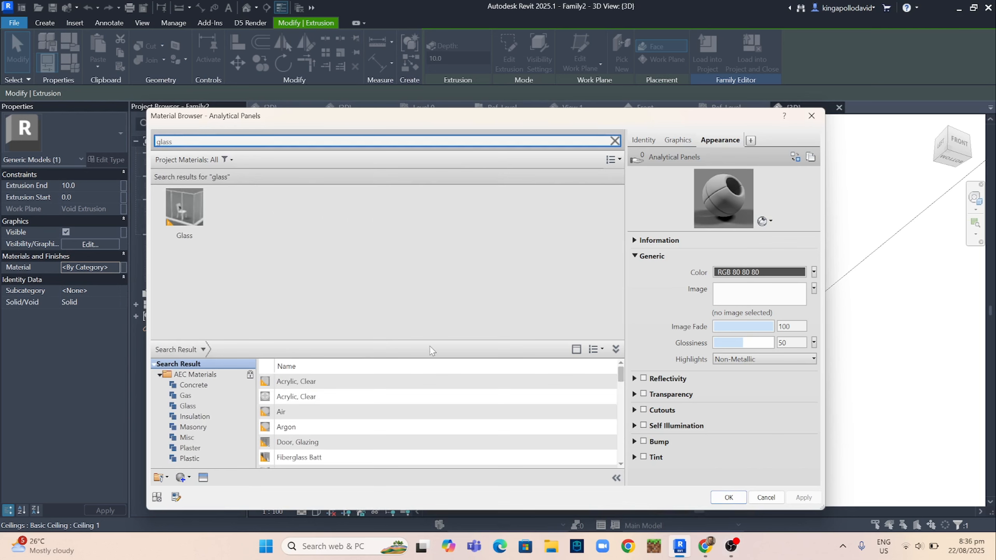
{"action": "scroll", "coordinate": [408, 415], "scroll_direction": "down", "scroll_amount": 5}
{"action": "scroll", "coordinate": [408, 417], "scroll_direction": "down", "scroll_amount": 5}
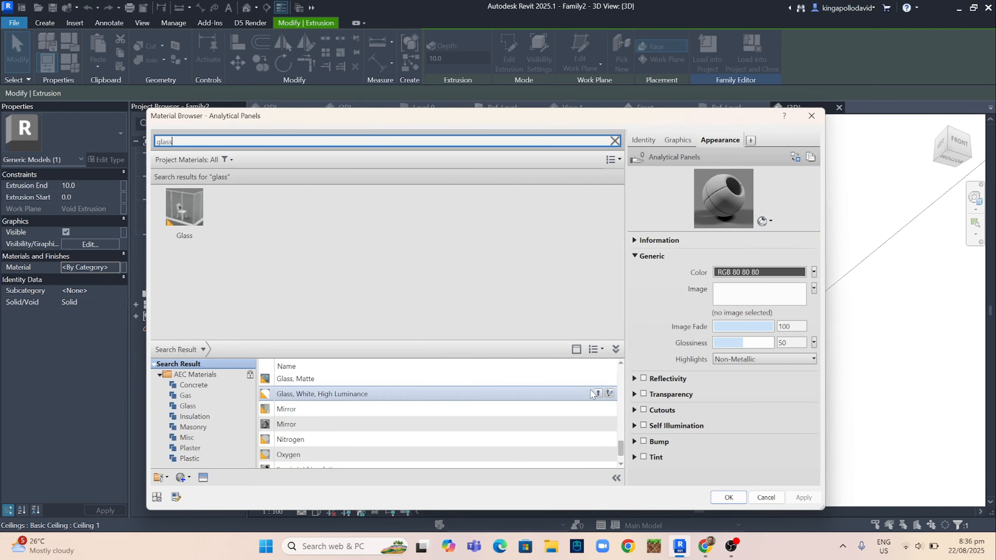
{"action": "left_click", "coordinate": [597, 393]}
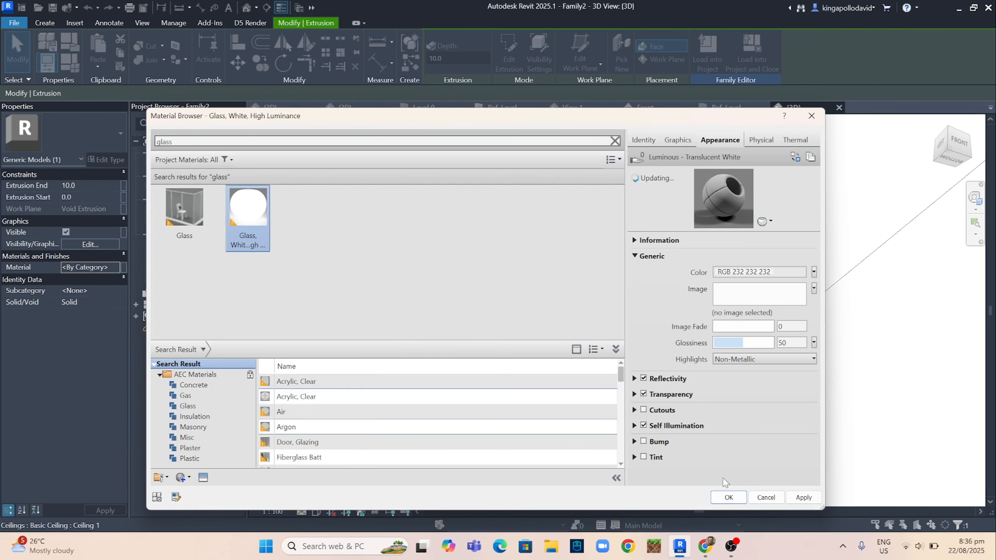
{"action": "left_click", "coordinate": [728, 498]}
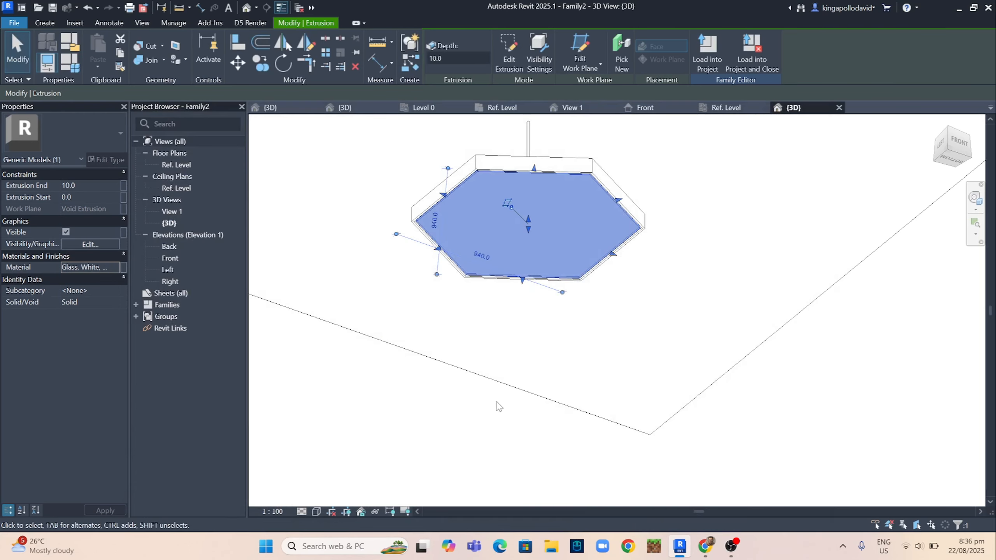
{"action": "left_click", "coordinate": [411, 400]}
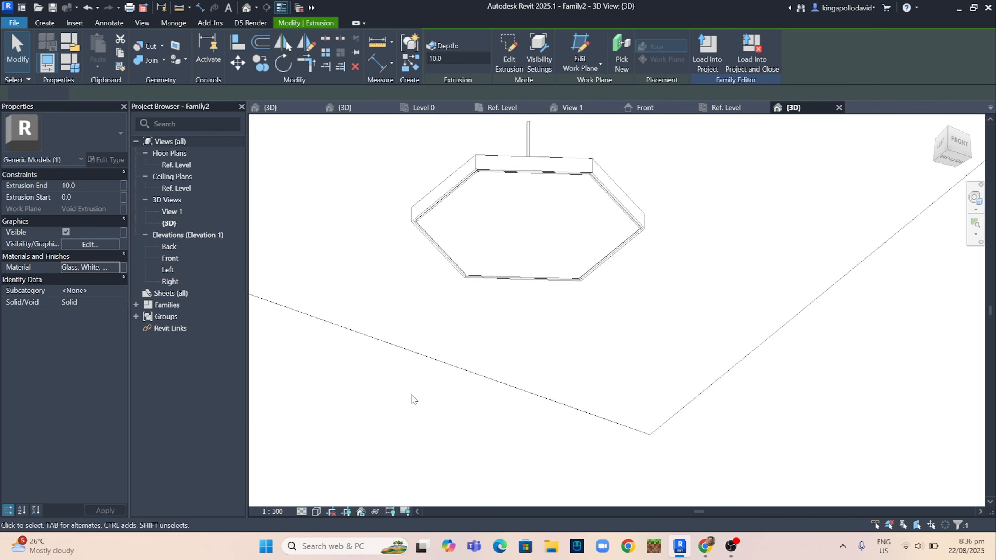
Associate the hexagonal insert's Visible property with a new Yes/No instance parameter named LIGHT
{"action": "left_click", "coordinate": [453, 250]}
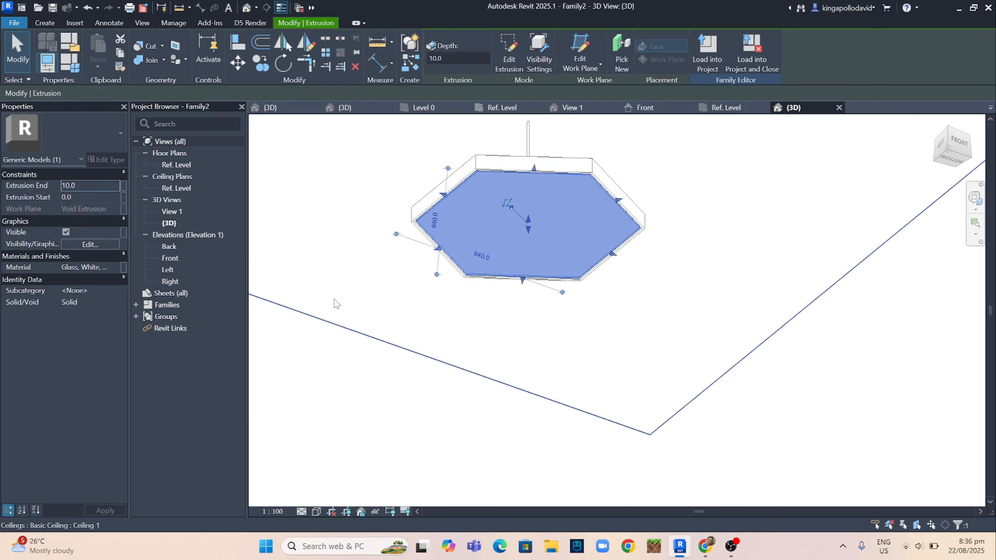
{"action": "scroll", "coordinate": [389, 262], "scroll_direction": "up", "scroll_amount": 3}
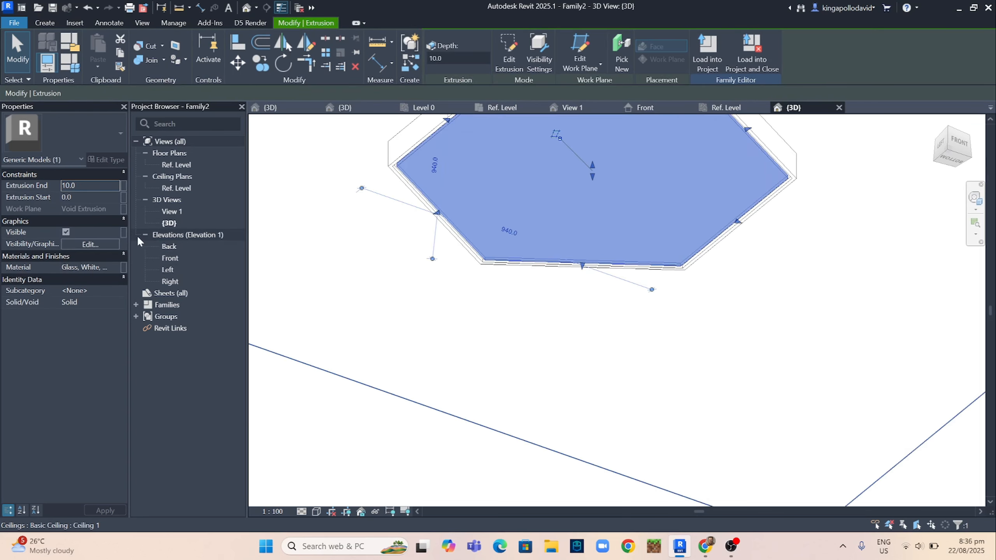
{"action": "scroll", "coordinate": [450, 298], "scroll_direction": "up", "scroll_amount": 2}
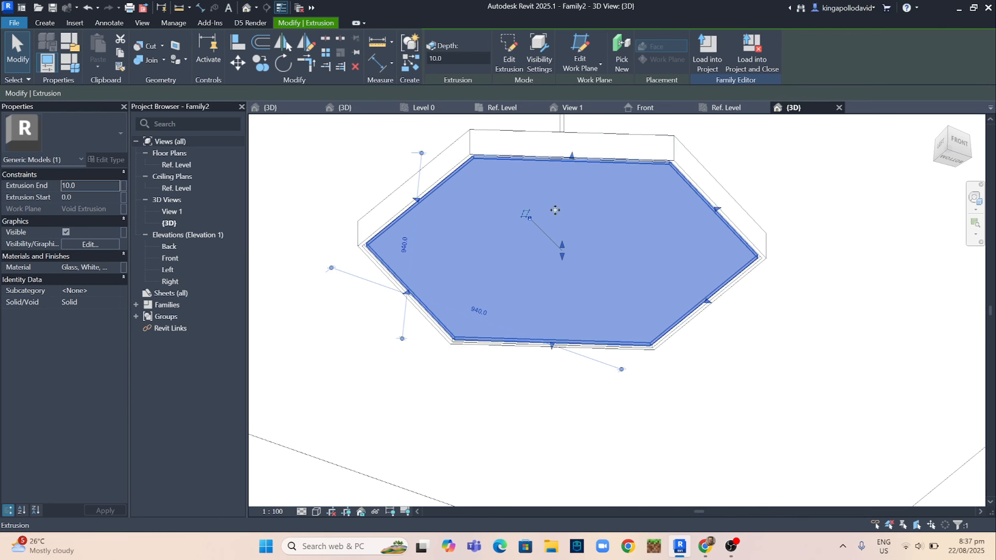
{"action": "left_click", "coordinate": [122, 232]}
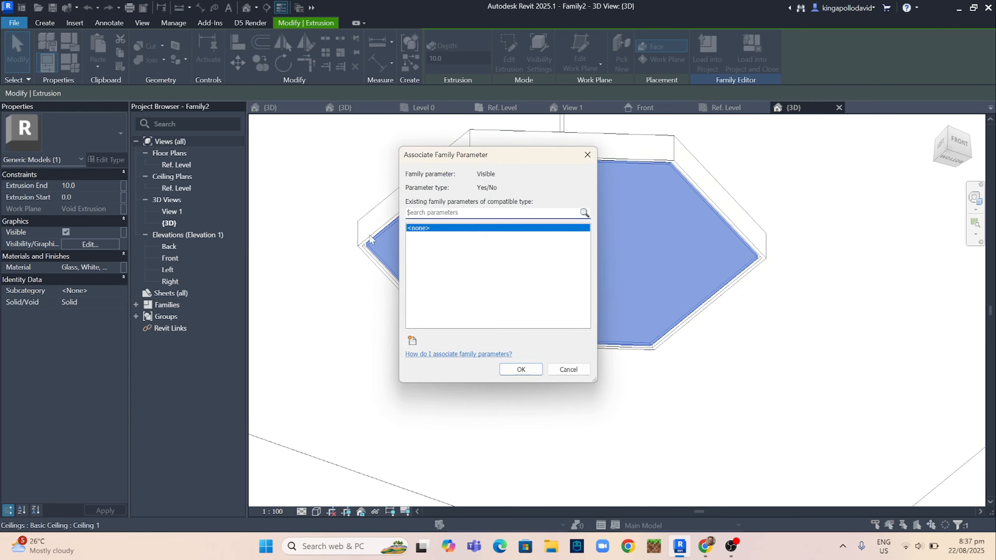
{"action": "left_click", "coordinate": [413, 341]}
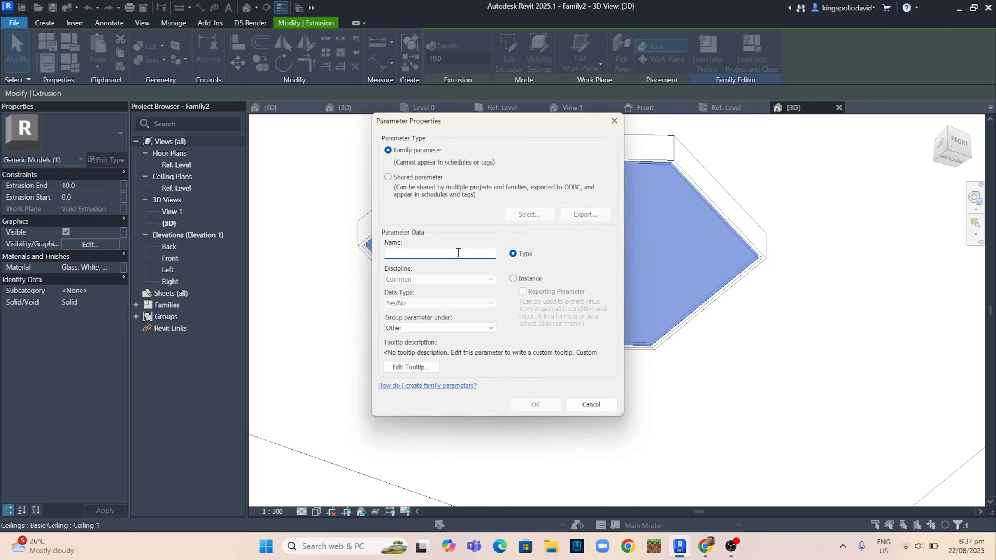
{"action": "key", "text": "Caps_Lock"}
{"action": "type", "text": "LIGH"}
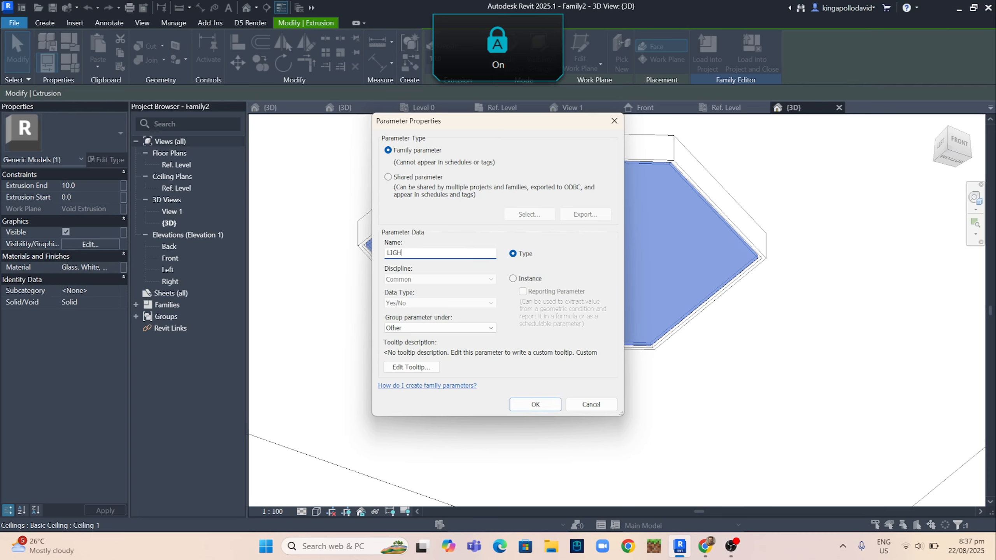
{"action": "type", "text": "T"}
{"action": "key", "text": "Caps_Lock"}
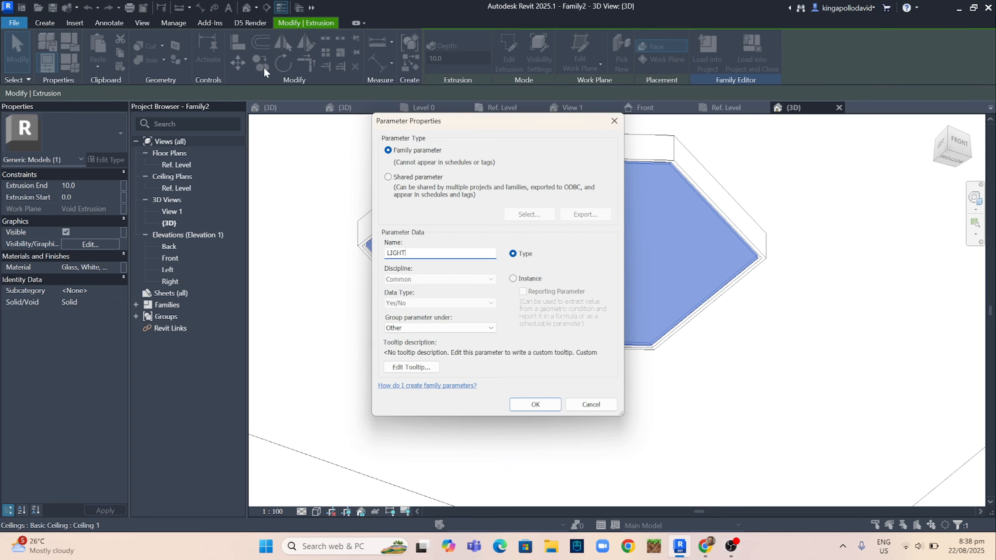
{"action": "left_click", "coordinate": [513, 279]}
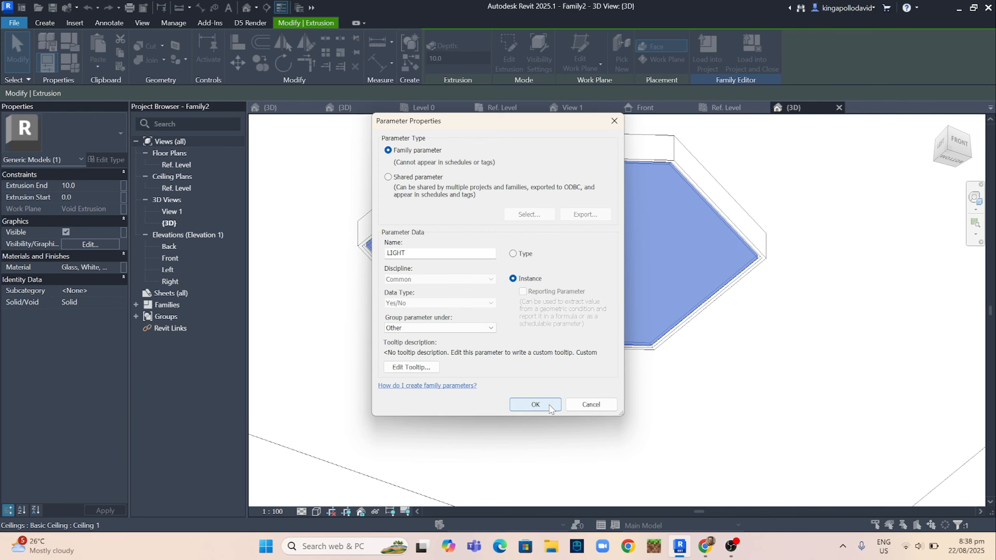
{"action": "left_click", "coordinate": [536, 404]}
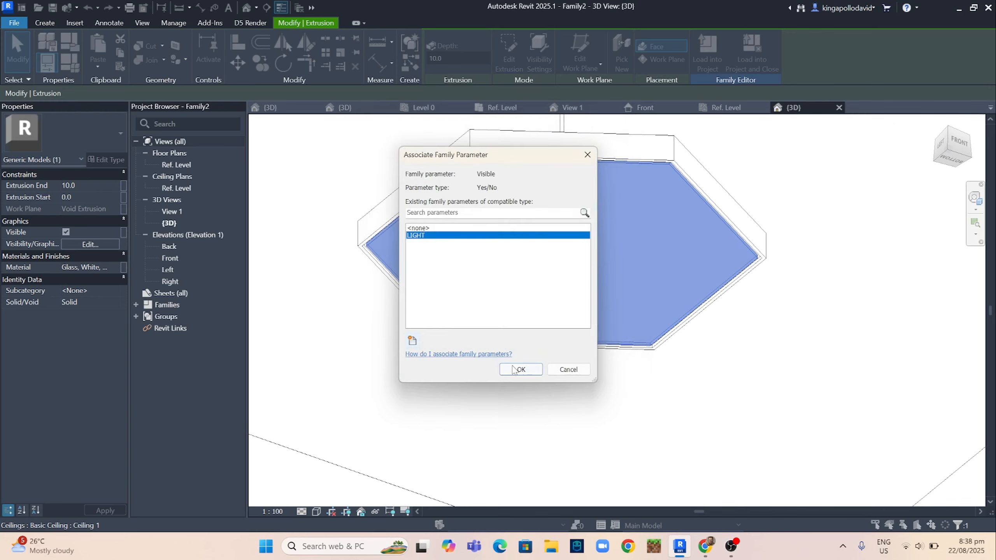
{"action": "left_click", "coordinate": [530, 371]}
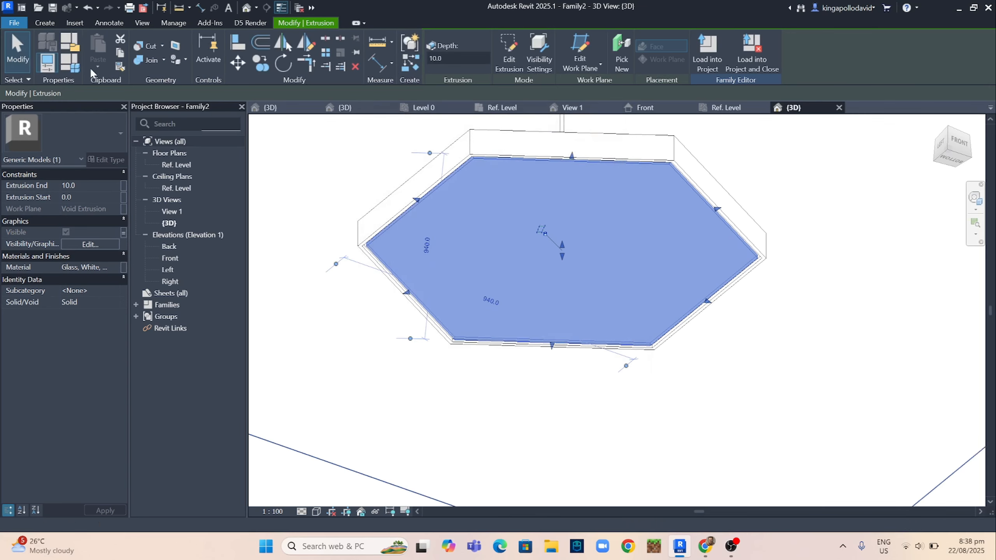
Check the LIGHT parameter in the family types and accept it enabled
{"action": "left_click", "coordinate": [55, 62]}
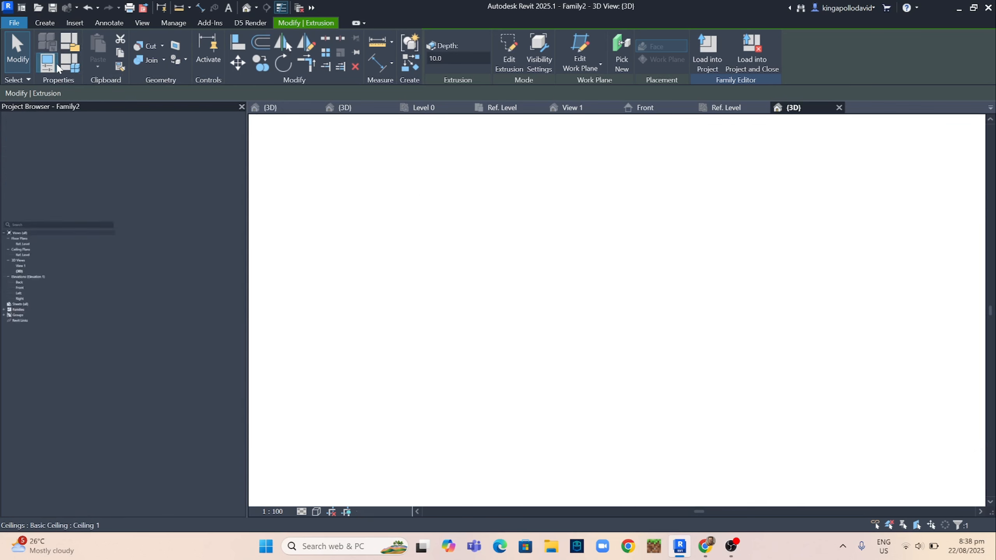
{"action": "left_click", "coordinate": [57, 66]}
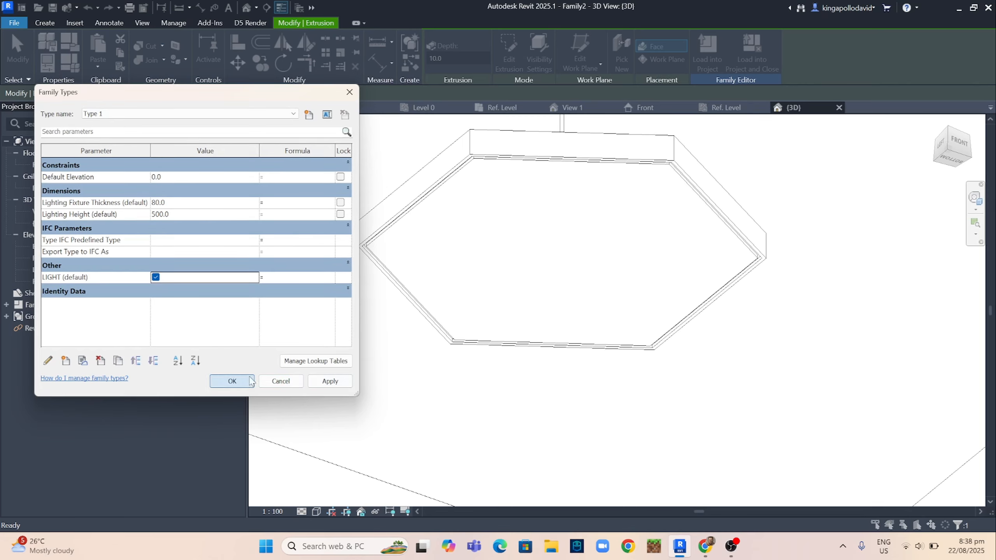
{"action": "left_click", "coordinate": [233, 381]}
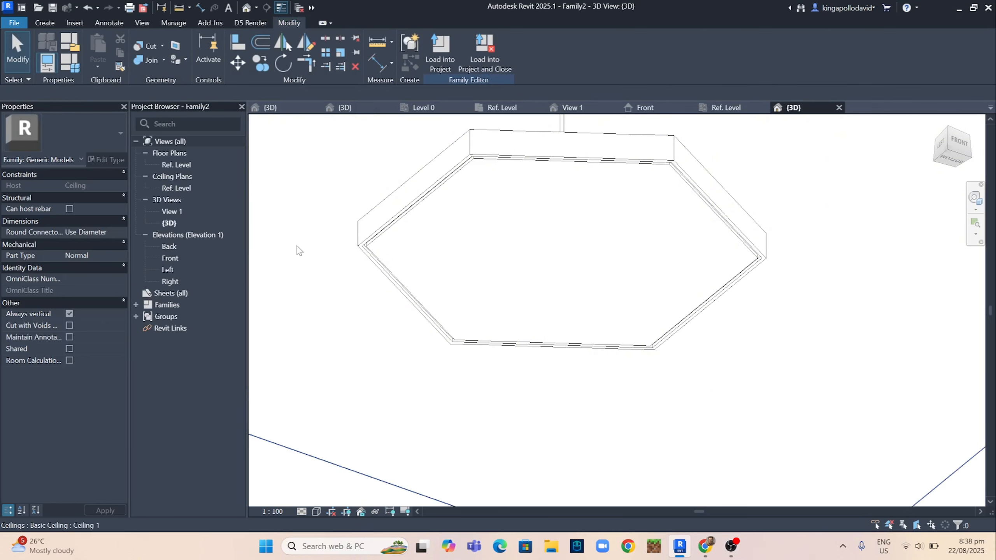
Inspect the hanging light from below and load the family into the project interior training 1.0006.rvt
{"action": "scroll", "coordinate": [470, 235], "scroll_direction": "down", "scroll_amount": 5}
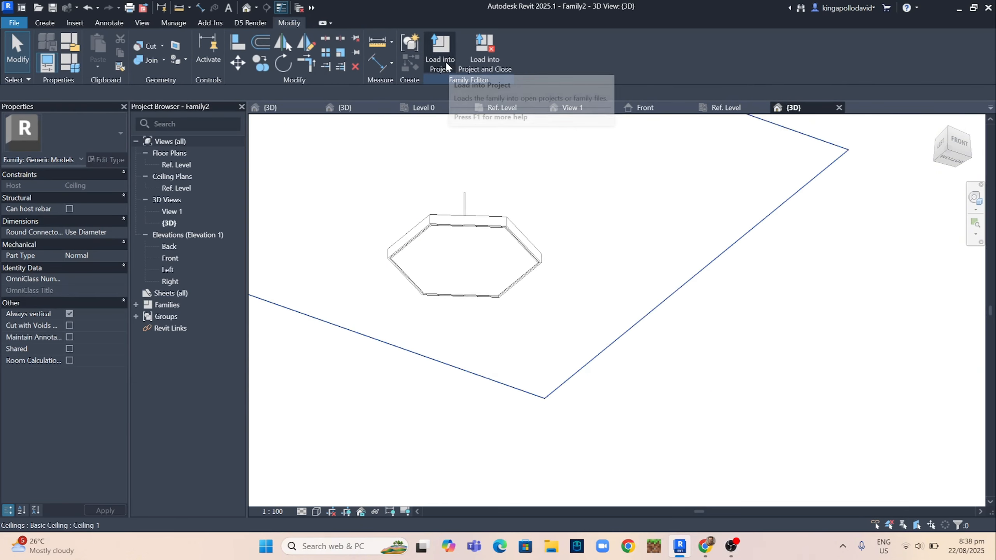
{"action": "middle_click_drag", "start_coordinate": [470, 261], "coordinate": [399, 322], "text": "shift"}
{"action": "scroll", "coordinate": [478, 241], "scroll_direction": "up", "scroll_amount": 3}
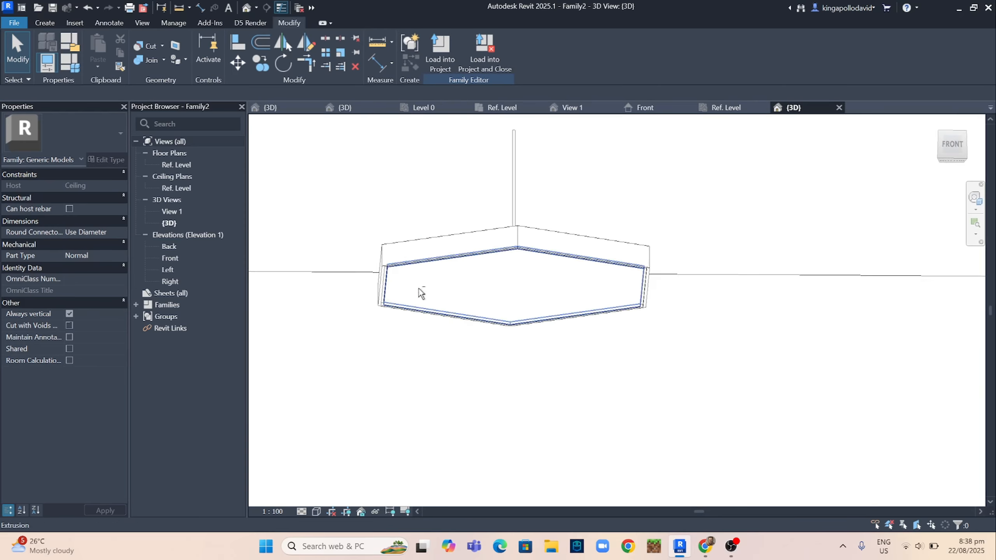
{"action": "middle_click_drag", "start_coordinate": [418, 288], "coordinate": [584, 128], "text": "shift"}
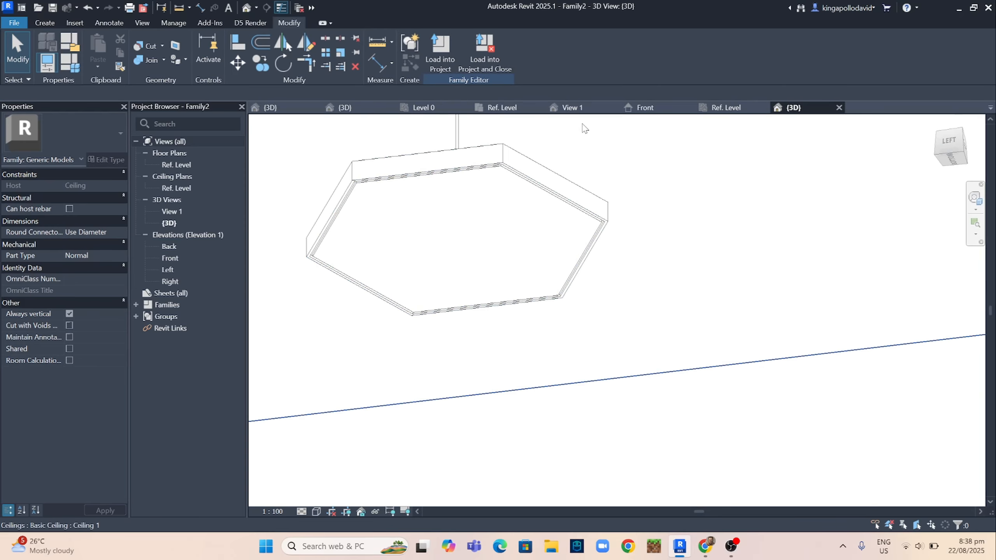
{"action": "left_click", "coordinate": [440, 55]}
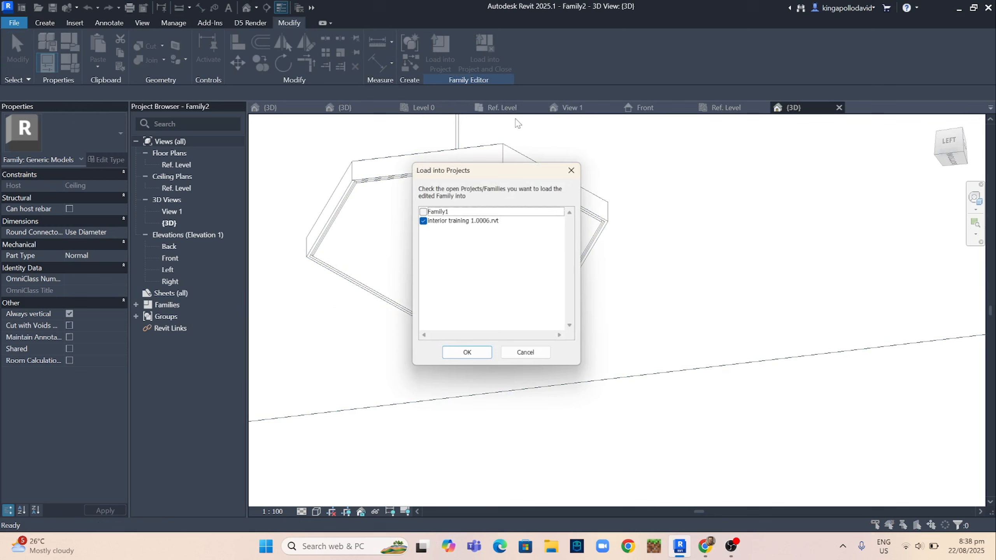
{"action": "left_click", "coordinate": [421, 211]}
{"action": "left_click", "coordinate": [467, 356]}
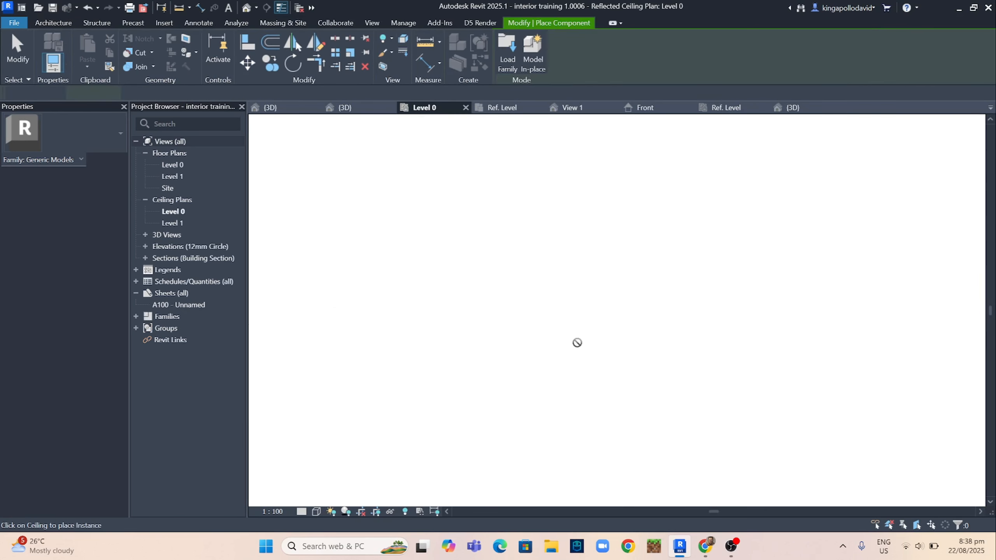
Place one instance of the hexagonal light on the ceiling in the Level 0 reflected ceiling plan
{"action": "left_click", "coordinate": [634, 299]}
{"action": "middle_click_drag", "start_coordinate": [679, 366], "coordinate": [587, 225]}
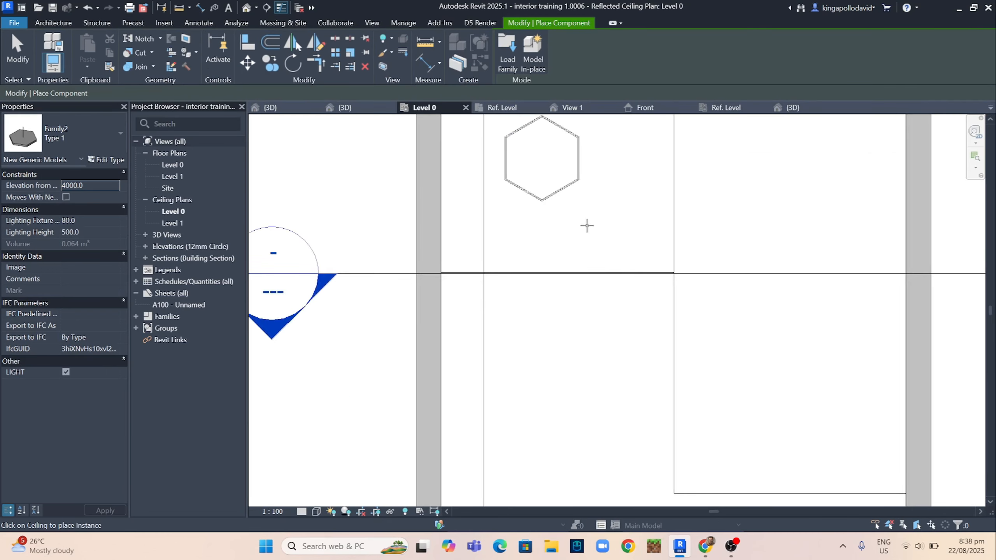
{"action": "middle_click_drag", "start_coordinate": [639, 177], "coordinate": [616, 259]}
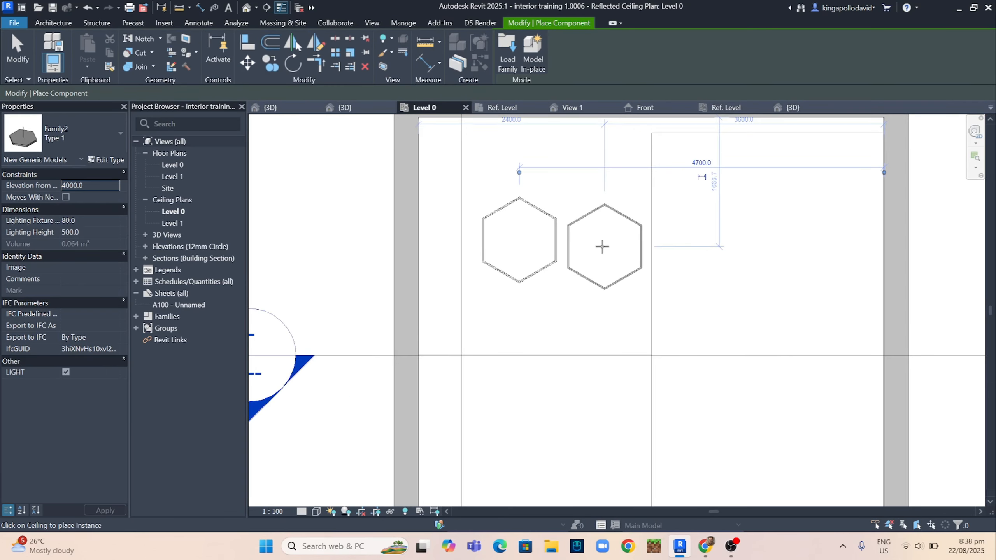
Place two more hexagonal lights on the ceiling next to the first, one beside it and one below and between them
{"action": "left_click", "coordinate": [604, 246]}
{"action": "left_click", "coordinate": [559, 309]}
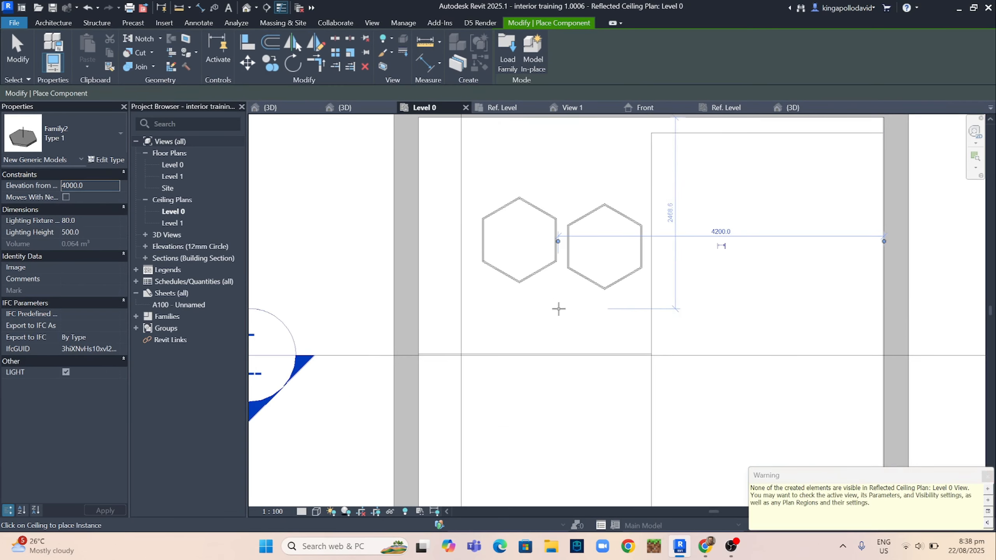
{"action": "left_click", "coordinate": [987, 476]}
Place three more hexagonal lights in a staggered cluster on the lower half of the room's ceiling and end the placement
{"action": "middle_click_drag", "start_coordinate": [616, 444], "coordinate": [586, 377]}
{"action": "scroll", "coordinate": [492, 343], "scroll_direction": "down", "scroll_amount": 2}
{"action": "middle_click_drag", "start_coordinate": [509, 354], "coordinate": [635, 273]}
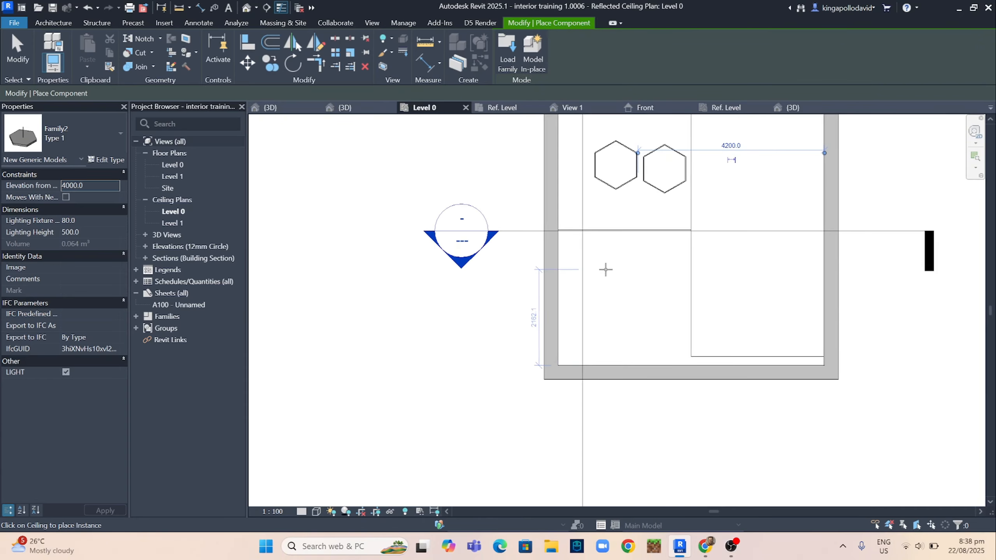
{"action": "left_click", "coordinate": [605, 270]}
{"action": "left_click", "coordinate": [642, 299]}
{"action": "left_click", "coordinate": [598, 332]}
{"action": "scroll", "coordinate": [636, 271], "scroll_direction": "down", "scroll_amount": 3}
{"action": "key", "text": "Escape"}
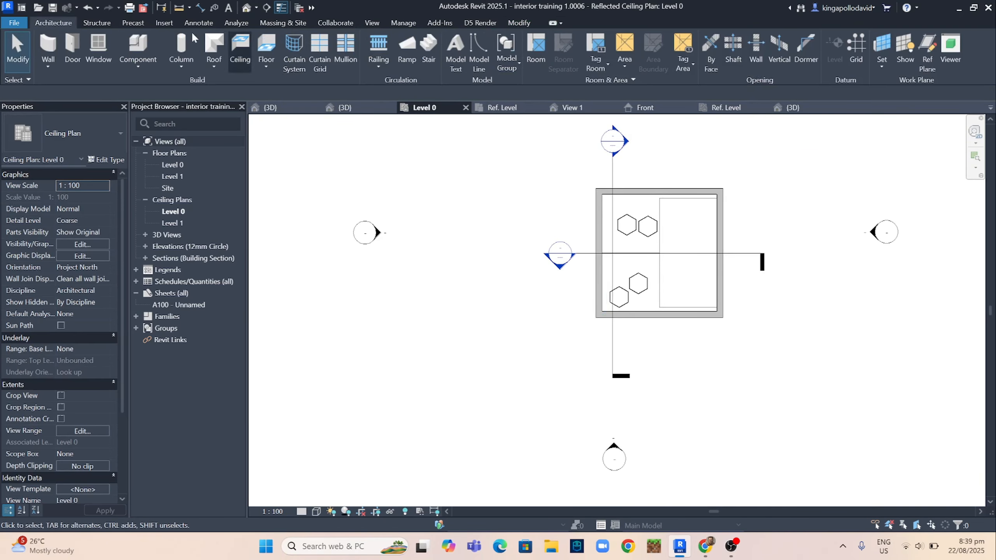
Create a perspective camera view in the Level 0 floor plan, from the room's lower-left corner aimed past its upper-right corner
{"action": "left_click", "coordinate": [275, 107]}
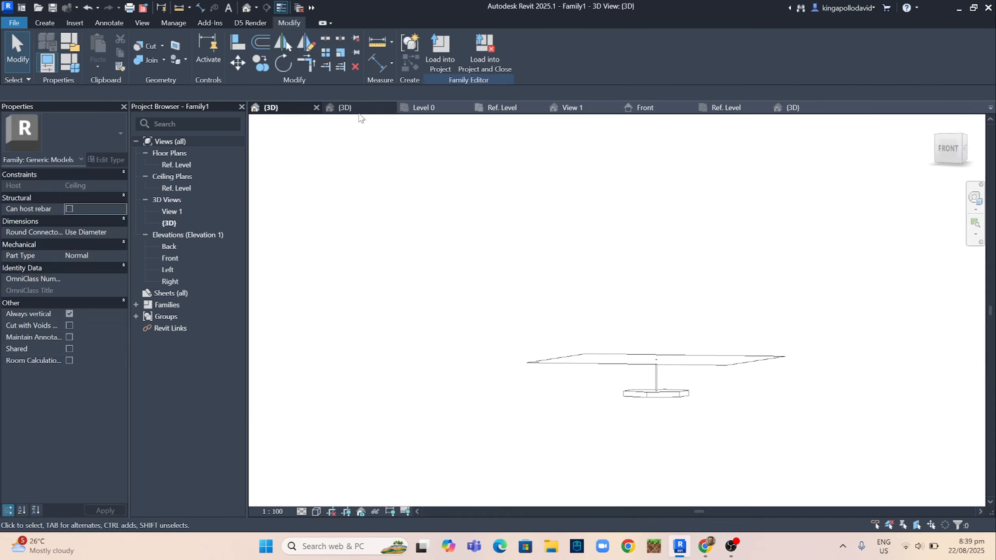
{"action": "left_click", "coordinate": [350, 108]}
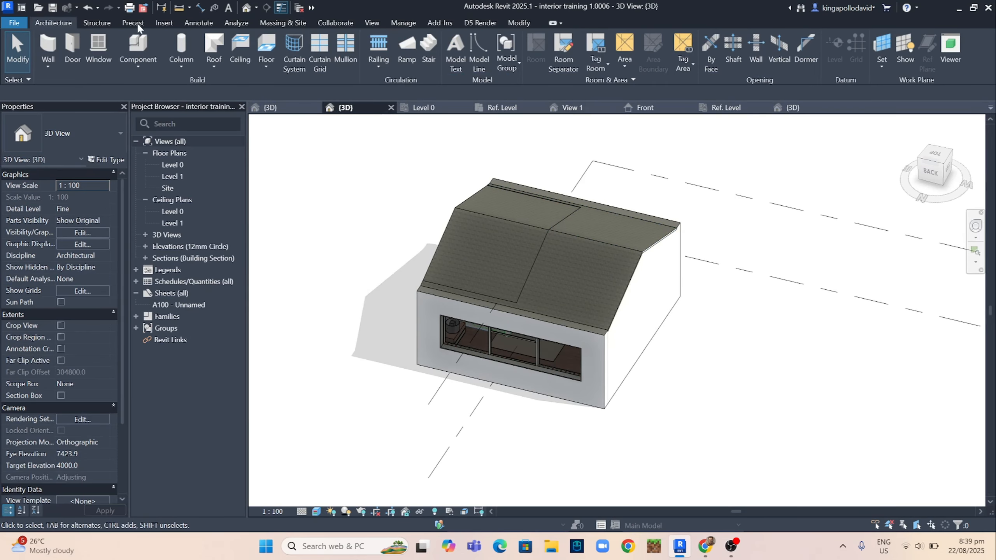
{"action": "left_click", "coordinate": [172, 165]}
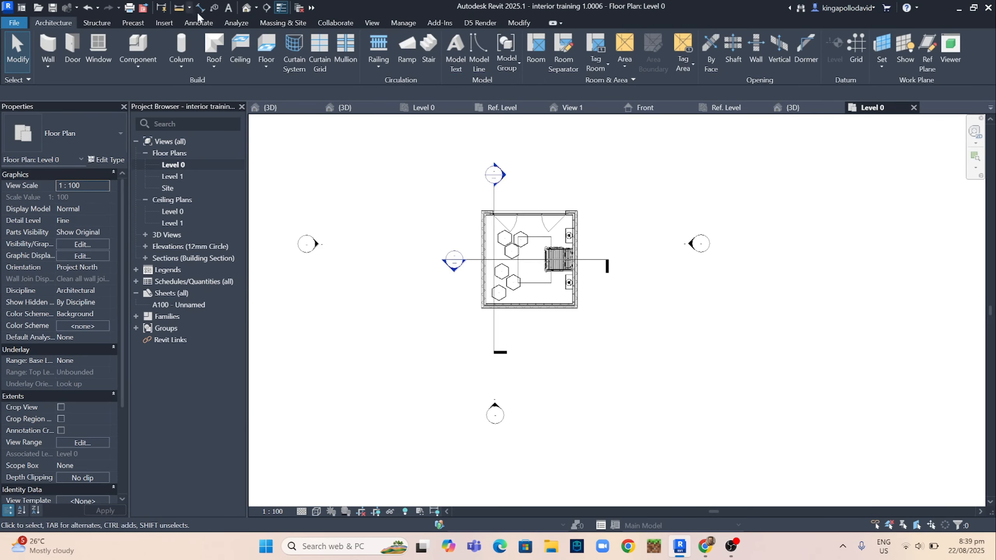
{"action": "left_click", "coordinate": [255, 7]}
{"action": "left_click", "coordinate": [286, 43]}
{"action": "left_click", "coordinate": [492, 301]}
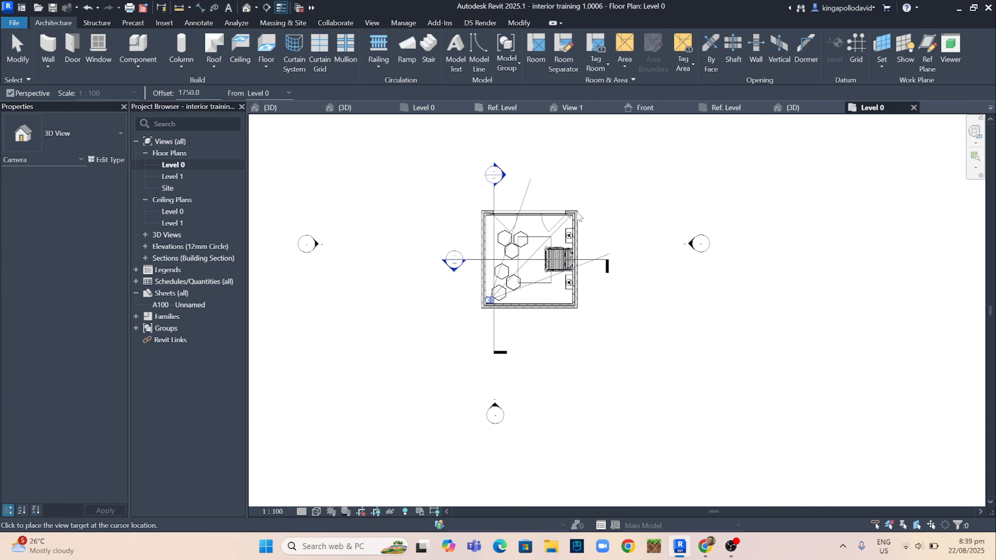
{"action": "left_click", "coordinate": [692, 202]}
Enlarge the camera view's crop region on all four sides, extending it upward to include the hanging lights
{"action": "left_click_drag", "start_coordinate": [717, 230], "coordinate": [717, 213]}
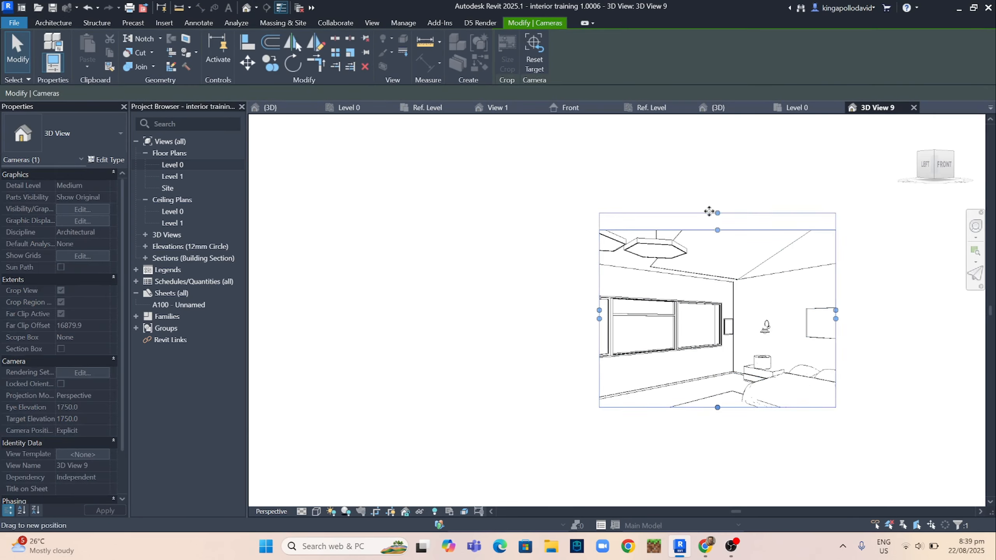
{"action": "left_click_drag", "start_coordinate": [599, 310], "coordinate": [494, 310]}
{"action": "left_click_drag", "start_coordinate": [664, 408], "coordinate": [665, 418]}
{"action": "left_click_drag", "start_coordinate": [836, 315], "coordinate": [862, 316]}
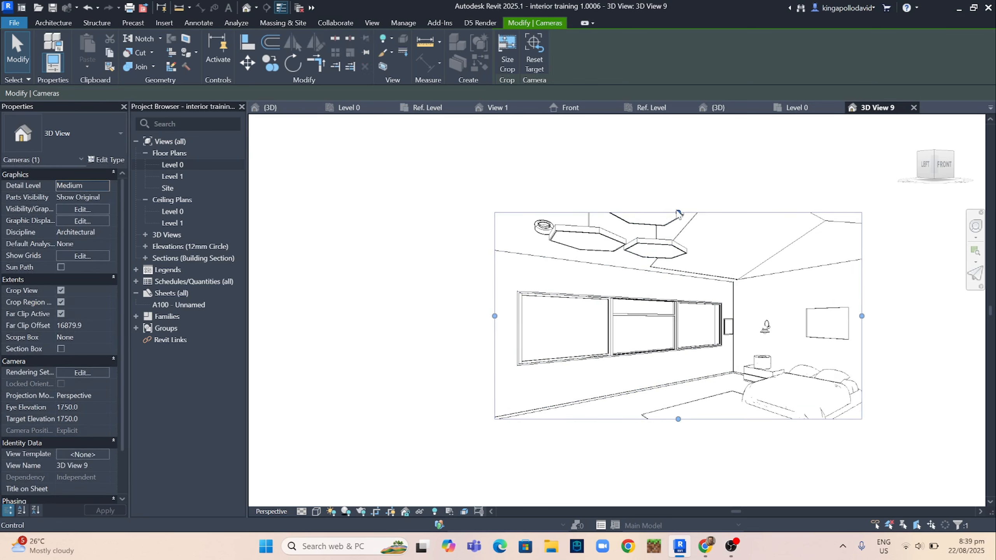
{"action": "left_click_drag", "start_coordinate": [677, 212], "coordinate": [678, 156]}
{"action": "scroll", "coordinate": [727, 201], "scroll_direction": "down", "scroll_amount": 3}
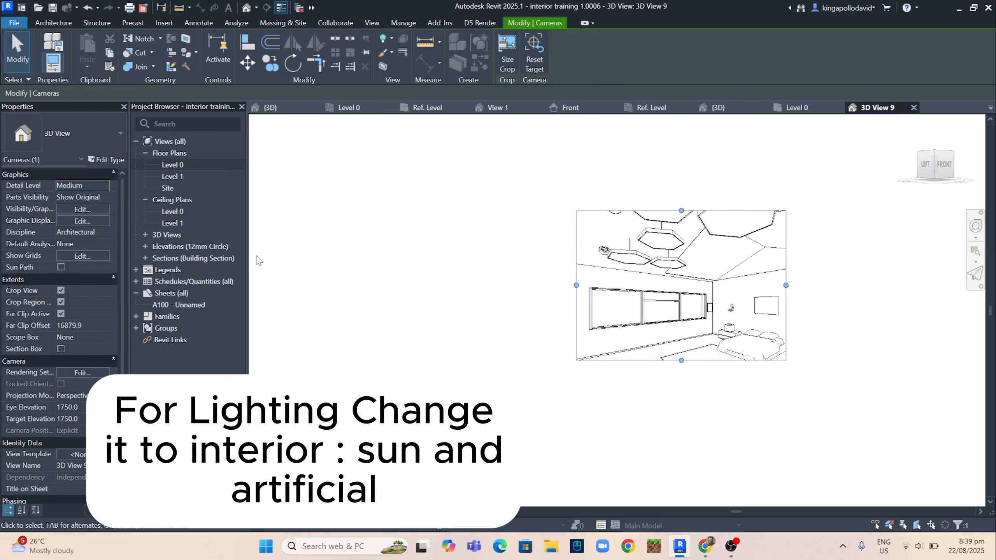
Render the camera view at High quality with the Interior: Sun and Artificial lighting scheme and inspect the rendered lights
{"action": "key", "text": "r"}
{"action": "key", "text": "r"}
{"action": "left_click", "coordinate": [549, 270]}
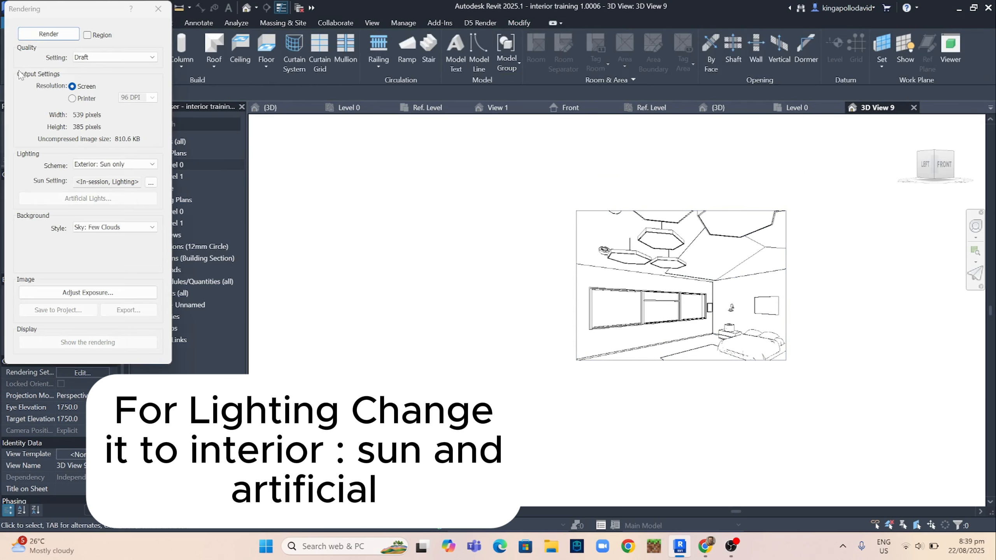
{"action": "left_click", "coordinate": [103, 58]}
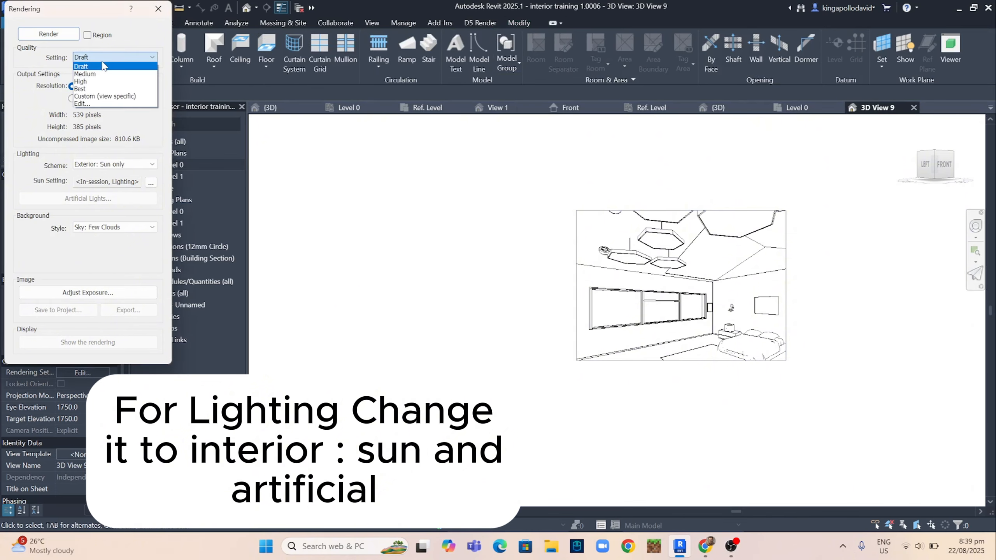
{"action": "left_click", "coordinate": [103, 82]}
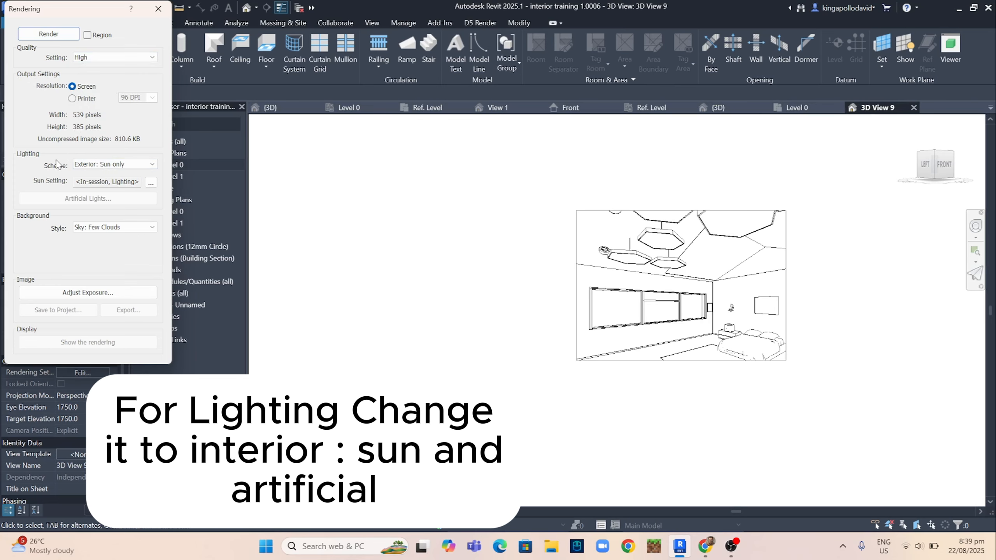
{"action": "left_click", "coordinate": [102, 165]}
{"action": "left_click", "coordinate": [102, 217]}
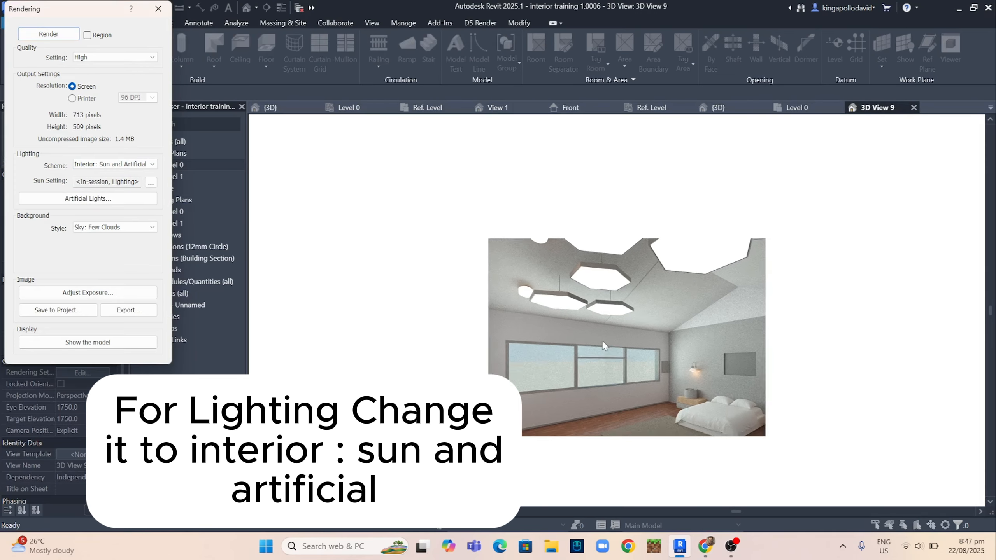
{"action": "scroll", "coordinate": [602, 341], "scroll_direction": "up", "scroll_amount": 4}
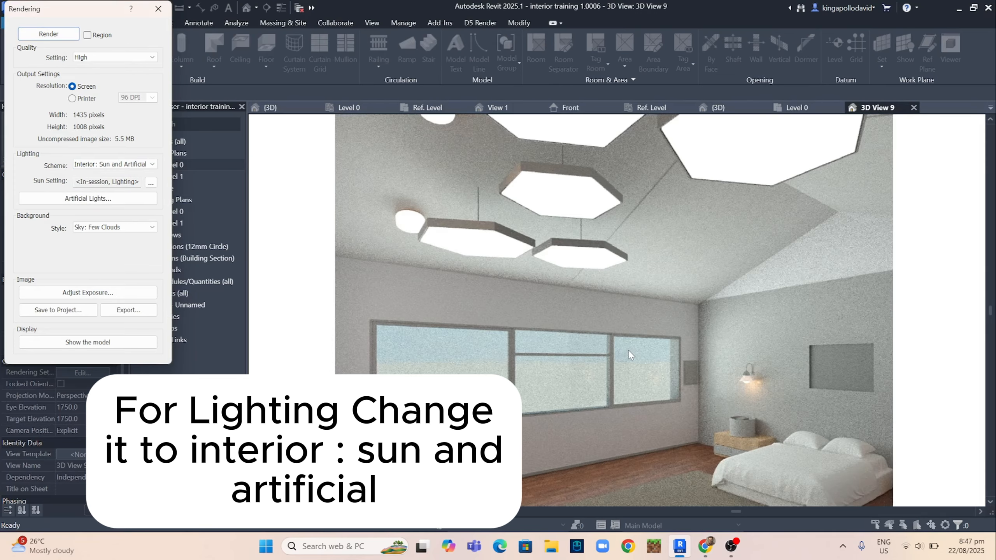